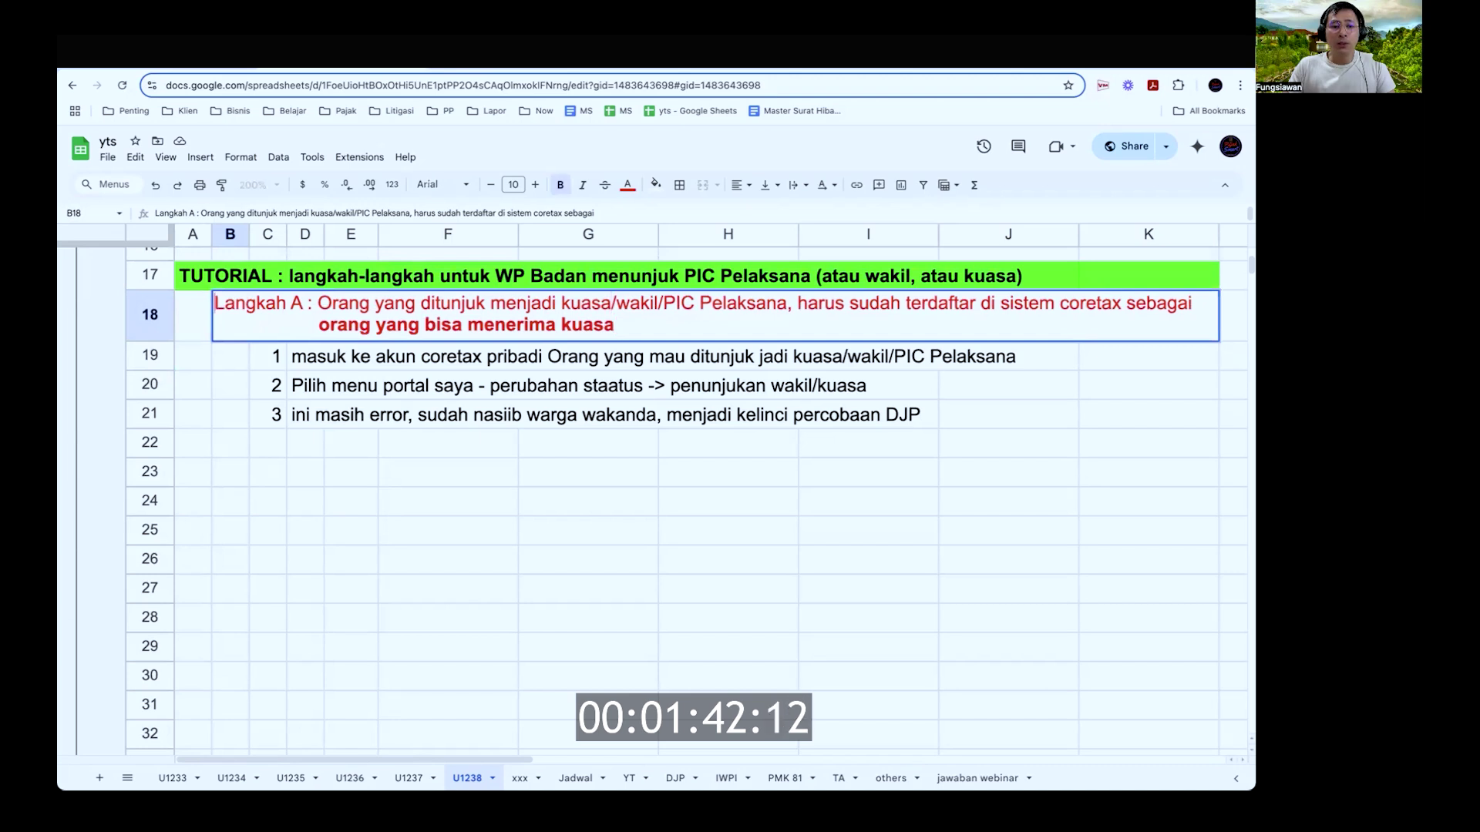
{"action": "key", "text": "Right"}
{"action": "key", "text": "shift+alt+Right"}
{"action": "key", "text": "shift+alt+Right"}
{"action": "key", "text": "shift+alt+Right"}
{"action": "key", "text": "shift+alt+Right"}
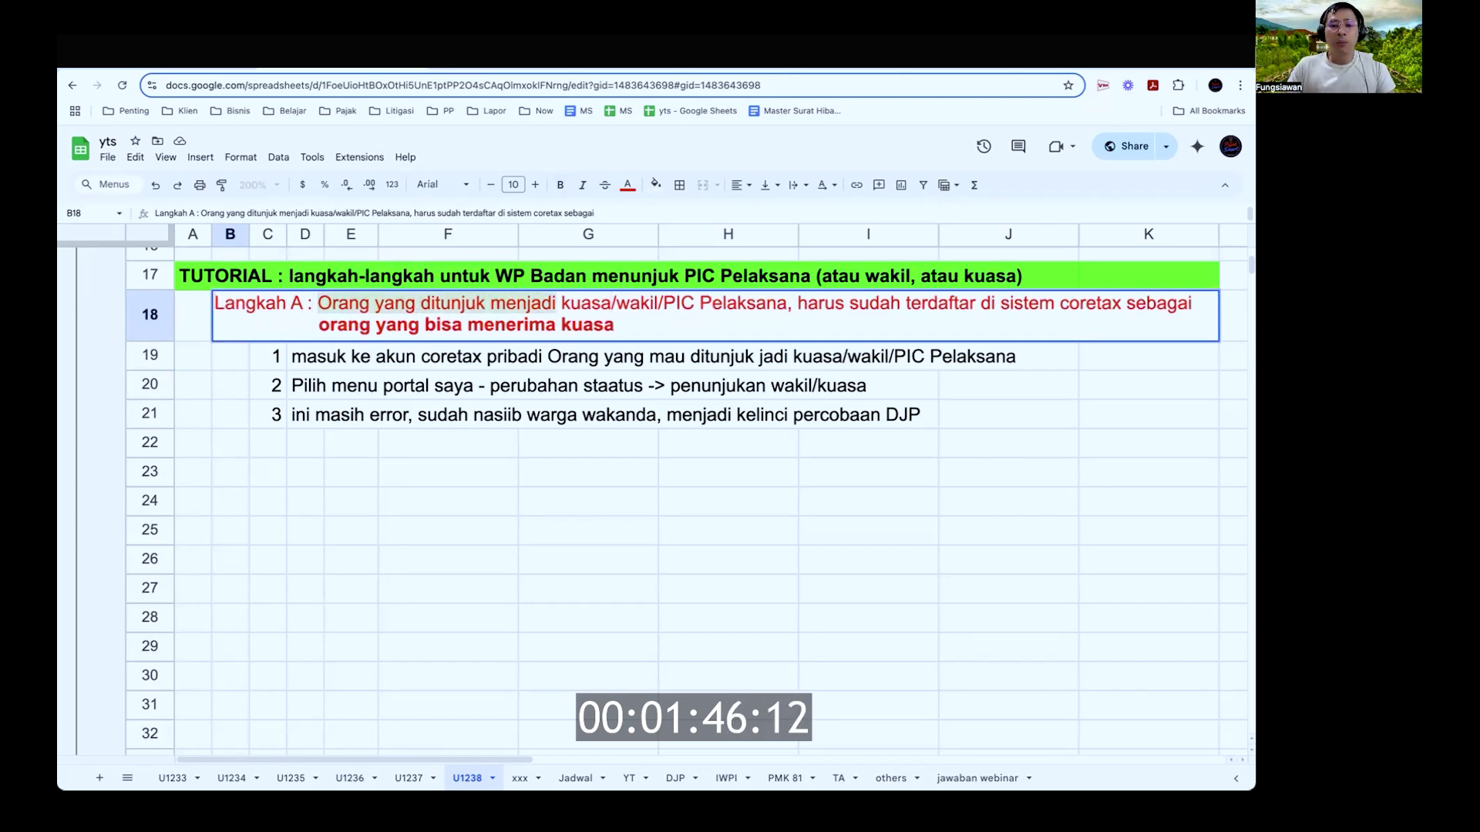
{"action": "key", "text": "shift+alt+Right"}
{"action": "key", "text": "shift+alt+Right"}
{"action": "key", "text": "shift+alt+Right"}
{"action": "key", "text": "Right"}
{"action": "key", "text": "alt+Right"}
{"action": "key", "text": "alt+Right"}
{"action": "key", "text": "alt+Right"}
{"action": "key", "text": "alt+Right"}
{"action": "key", "text": "alt+Right"}
{"action": "key", "text": "alt+Right"}
{"action": "key", "text": "alt+Right"}
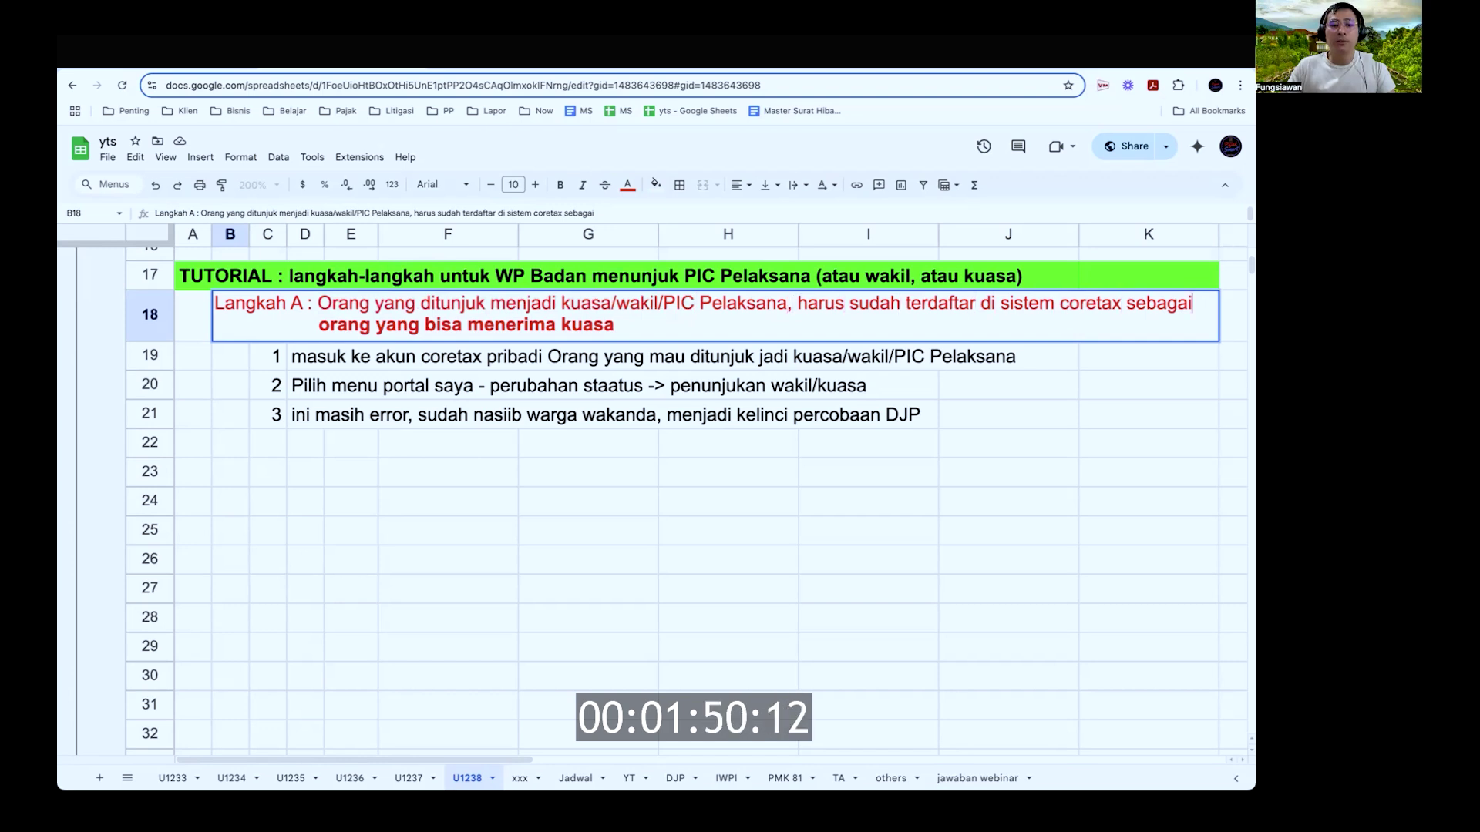
{"action": "key", "text": "alt+Right"}
{"action": "key", "text": "alt+Right"}
{"action": "key", "text": "alt+Left"}
{"action": "key", "text": "shift+alt+Right"}
{"action": "key", "text": "shift+alt+Right"}
{"action": "key", "text": "shift+alt+Right"}
{"action": "key", "text": "shift+alt+Right"}
{"action": "key", "text": "shift+alt+Right"}
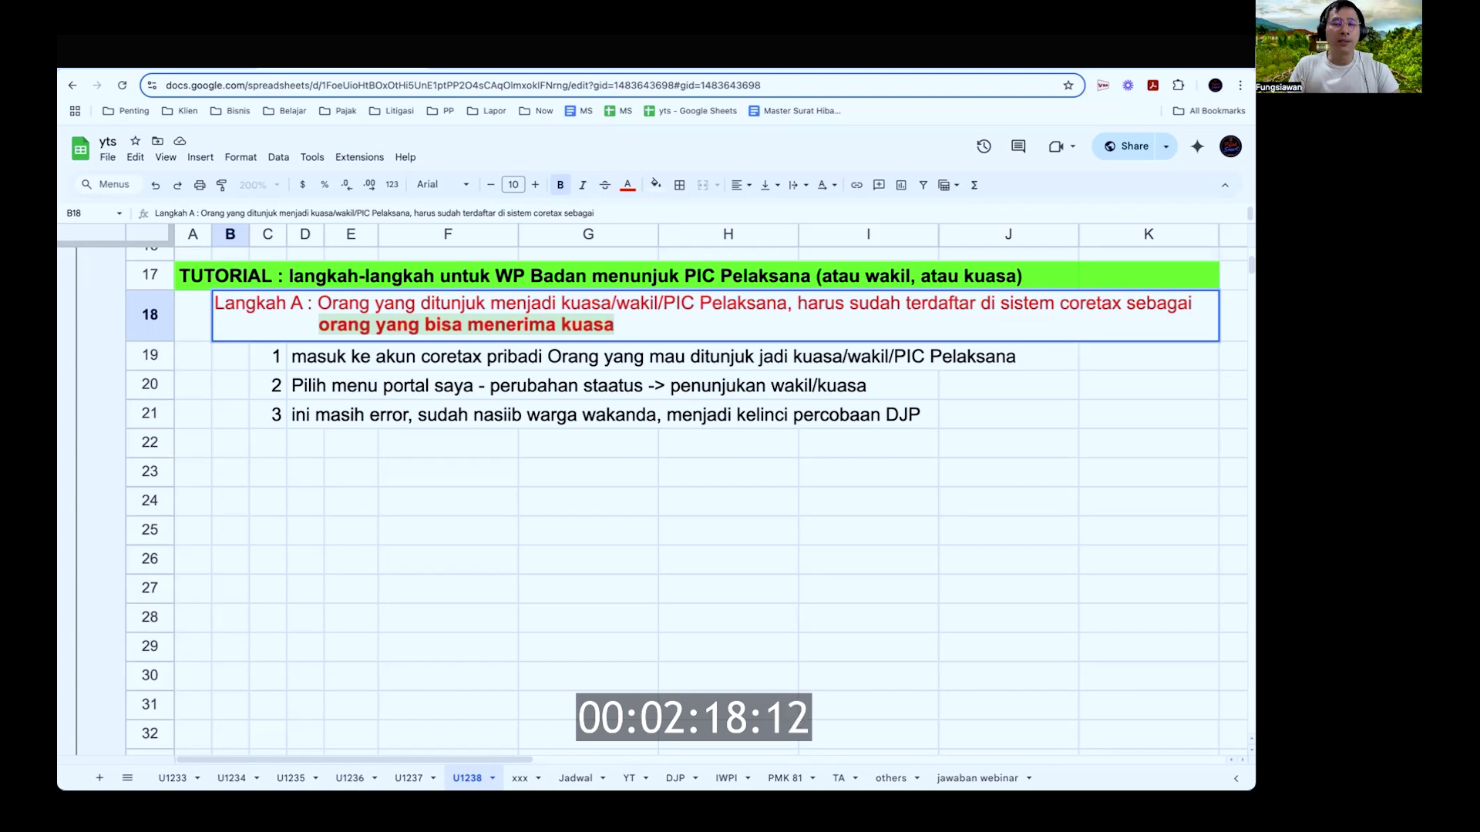
{"action": "key", "text": "Return"}
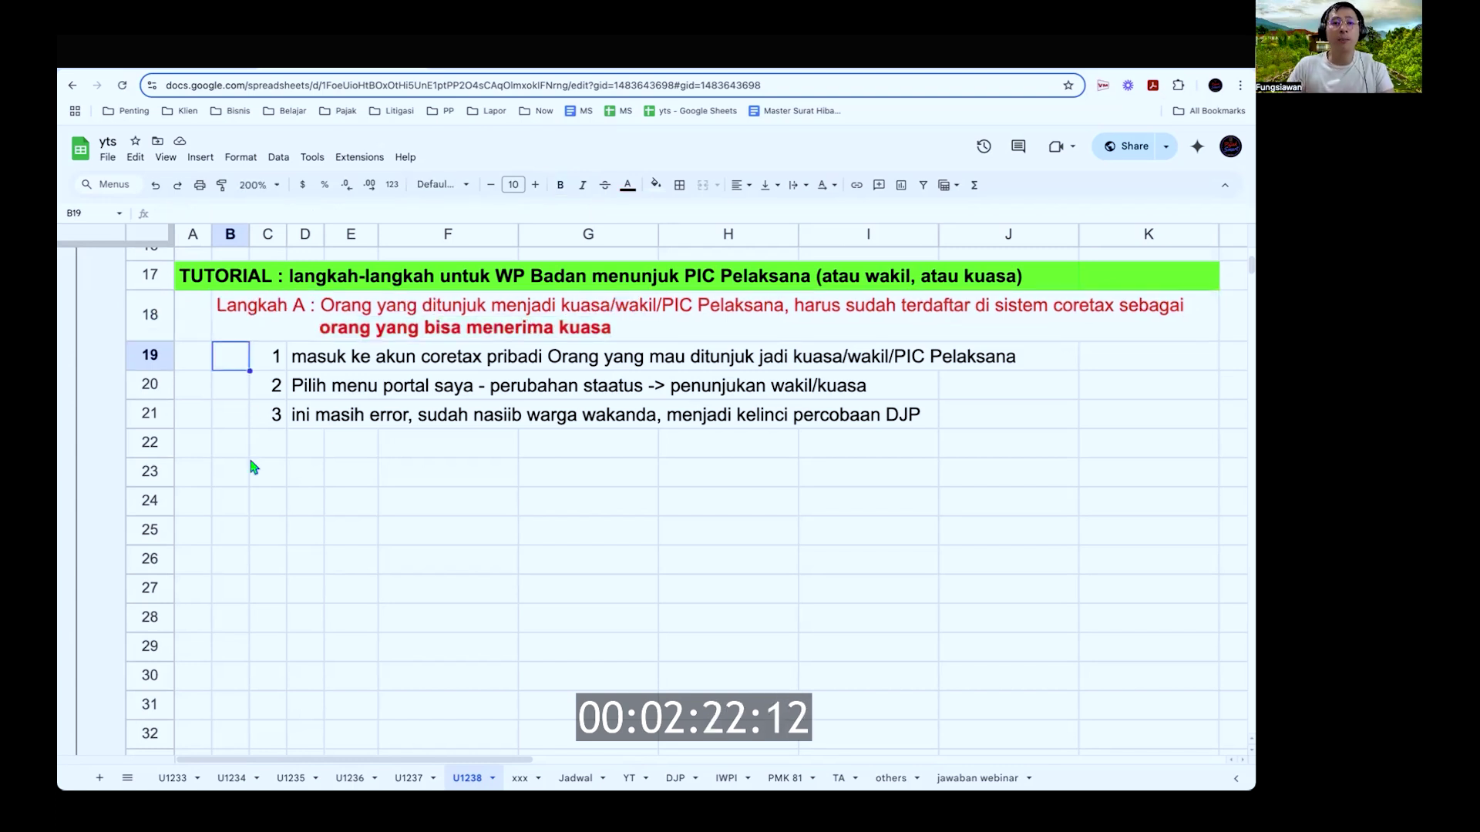
{"action": "key", "text": "ctrl+Down"}
Step: Bold the red Langkah B heading row 34, then reselect the Langkah A row 18
{"action": "scroll", "coordinate": [255, 468], "scroll_direction": "down", "scroll_amount": 5}
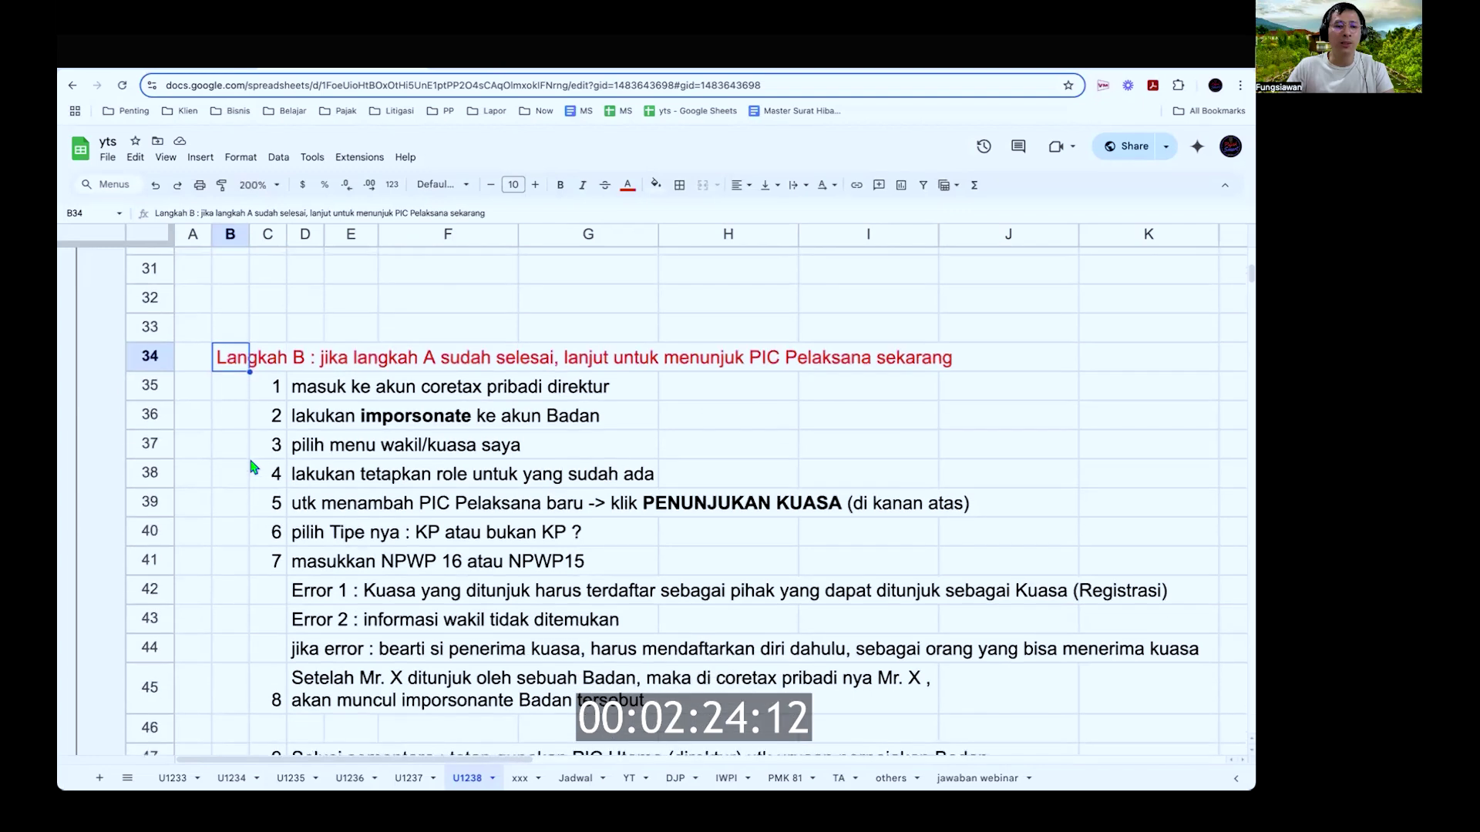
{"action": "left_click", "coordinate": [156, 322]}
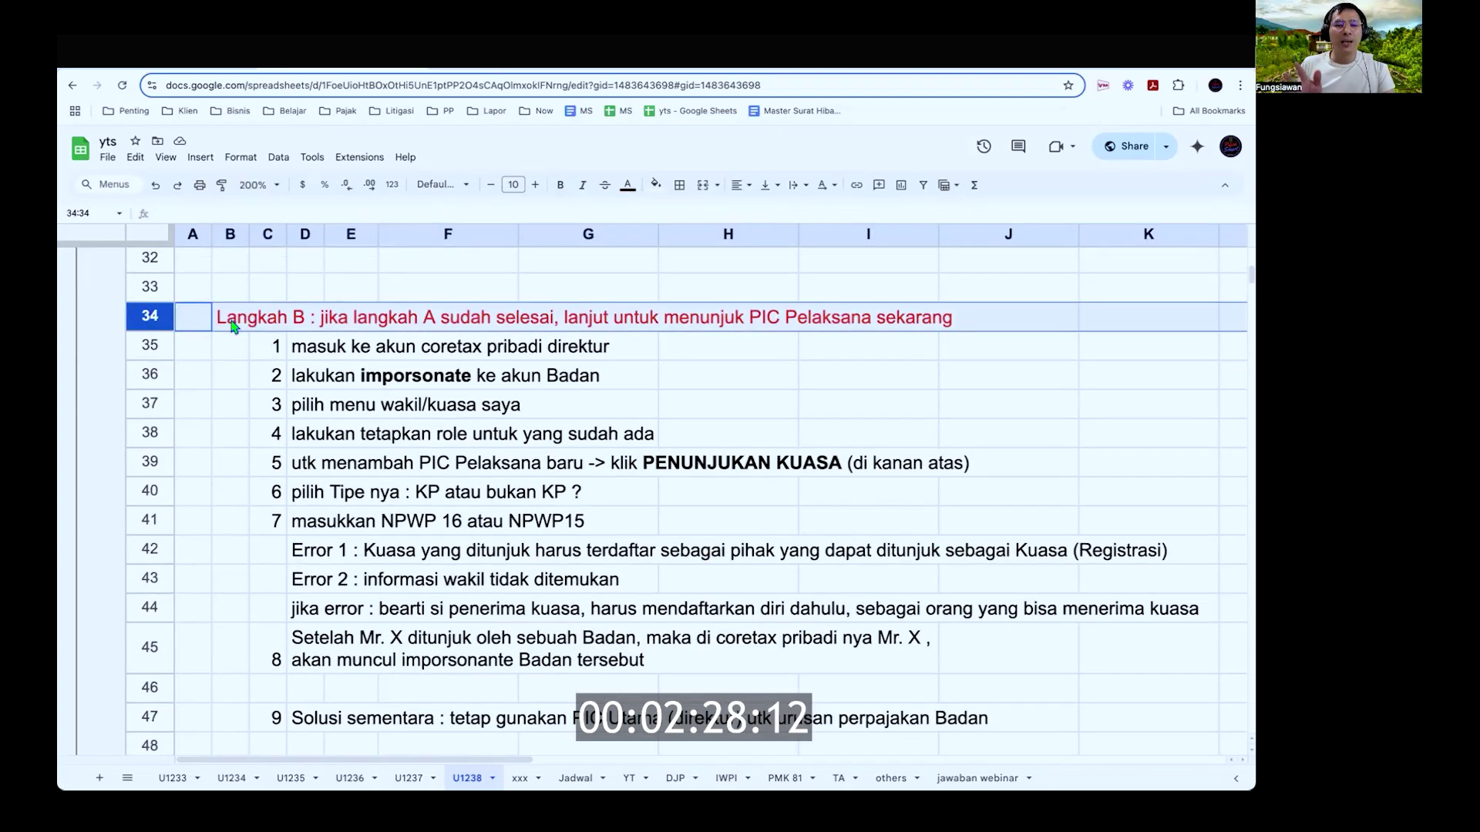
{"action": "key", "text": "ctrl+b"}
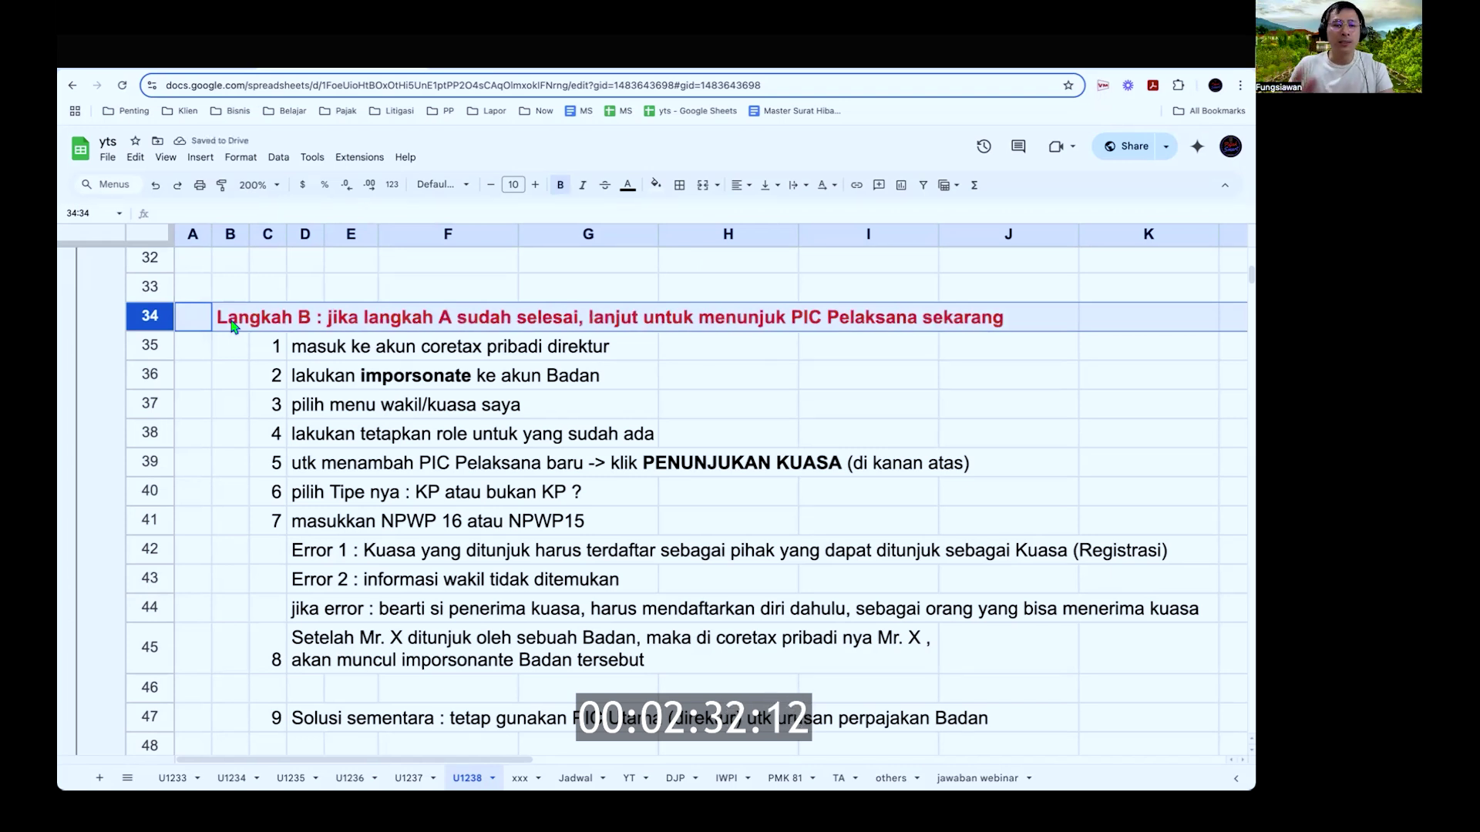
{"action": "scroll", "coordinate": [231, 327], "scroll_direction": "up", "scroll_amount": 8}
{"action": "scroll", "coordinate": [231, 327], "scroll_direction": "down", "scroll_amount": 1}
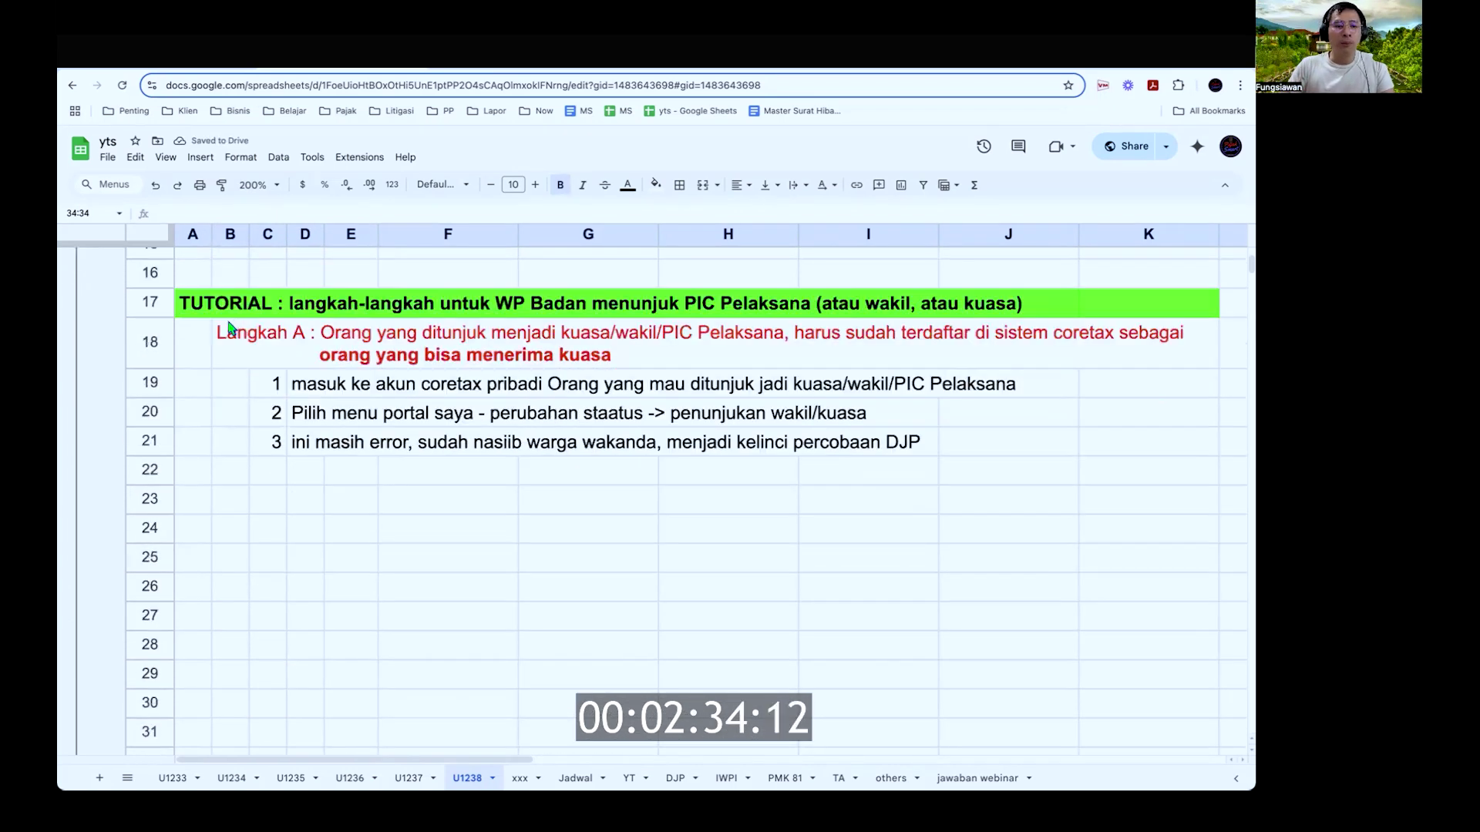
{"action": "left_click", "coordinate": [153, 346]}
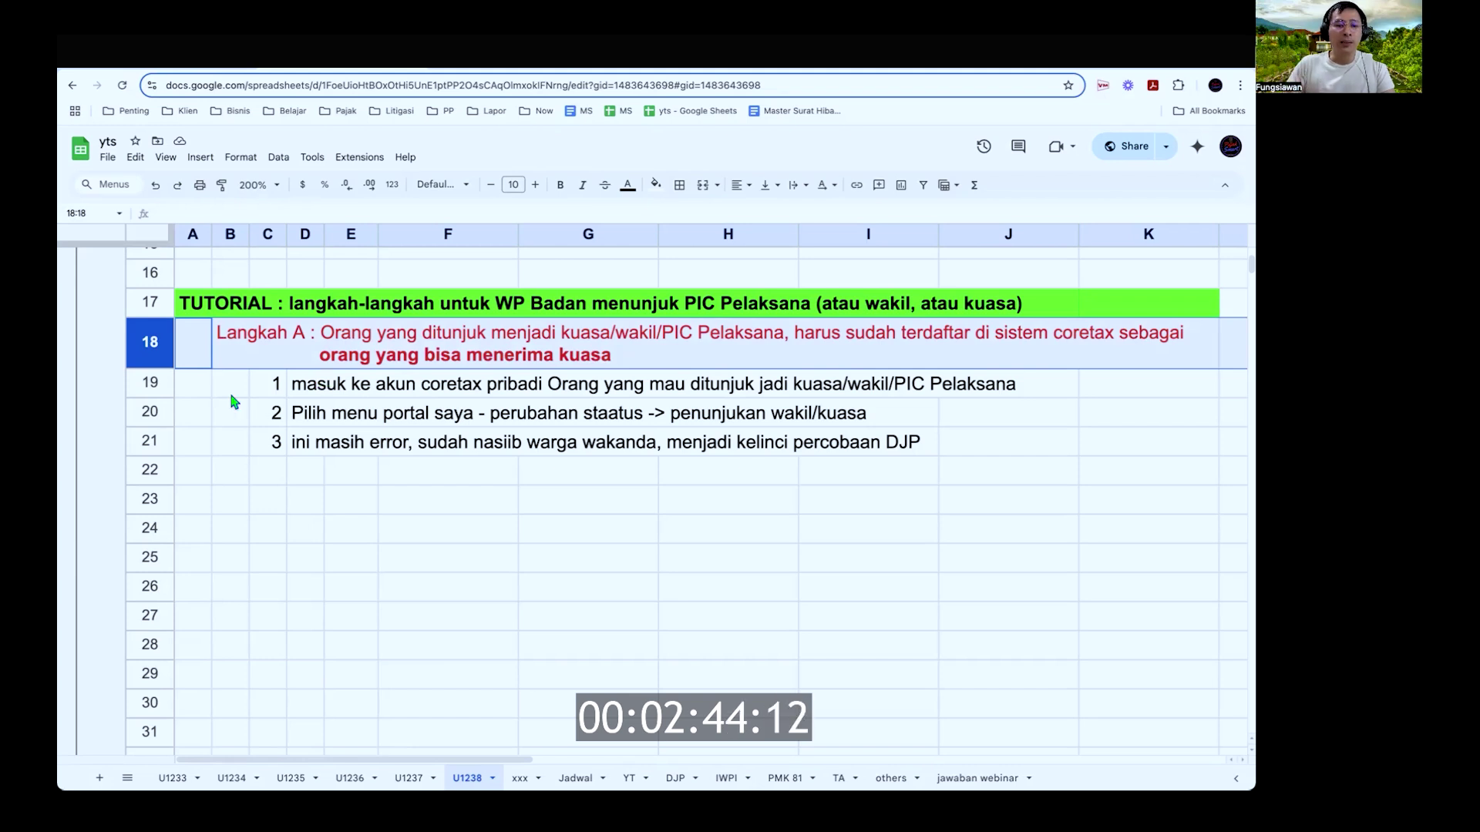
Step: Select step 2's row and open its text cell D20 for editing
{"action": "left_click", "coordinate": [160, 380]}
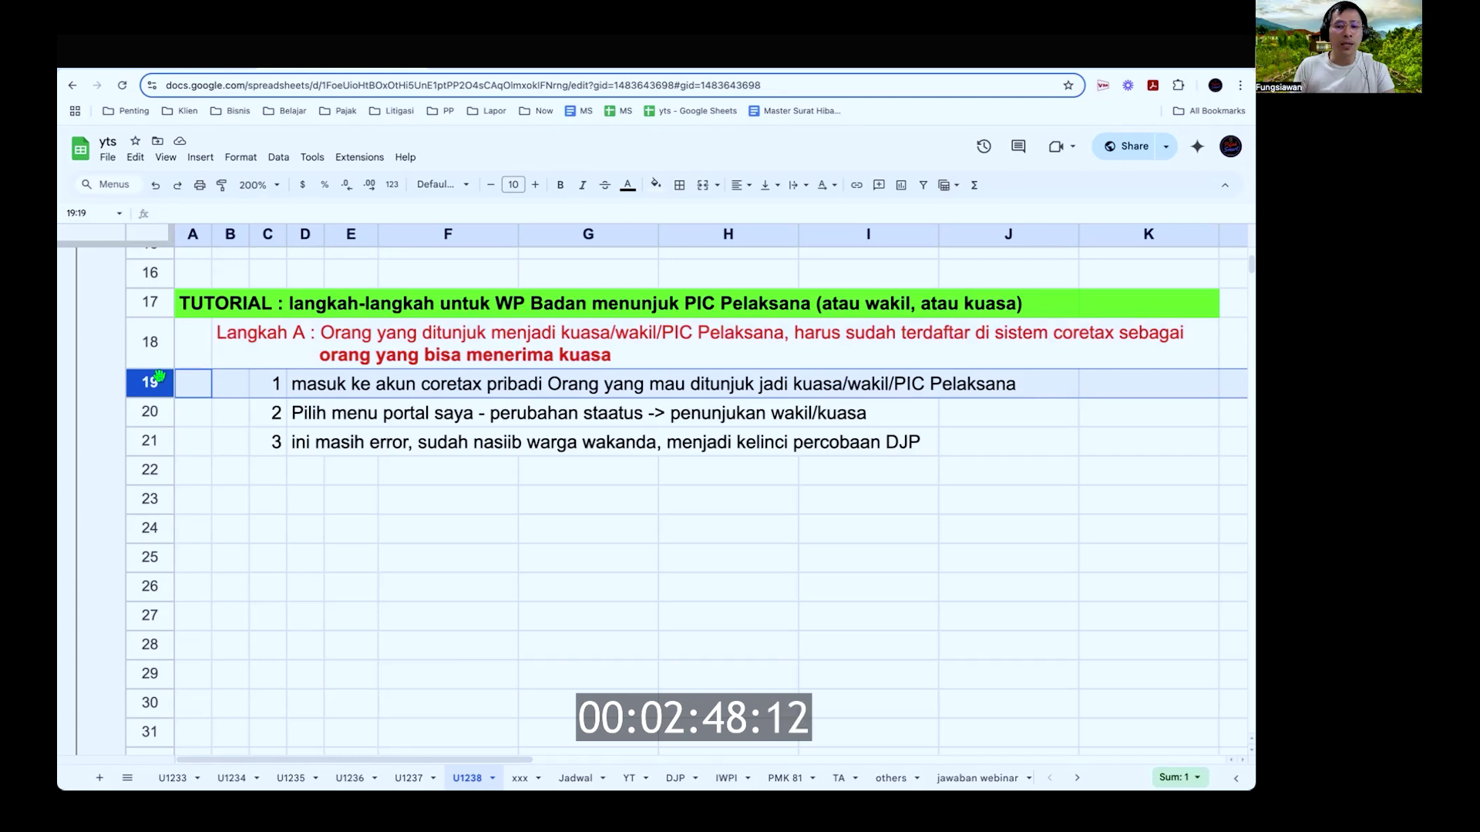
{"action": "key", "text": "Down"}
{"action": "key", "text": "Right"}
{"action": "key", "text": "Right"}
{"action": "key", "text": "Right"}
{"action": "key", "text": "shift+Left"}
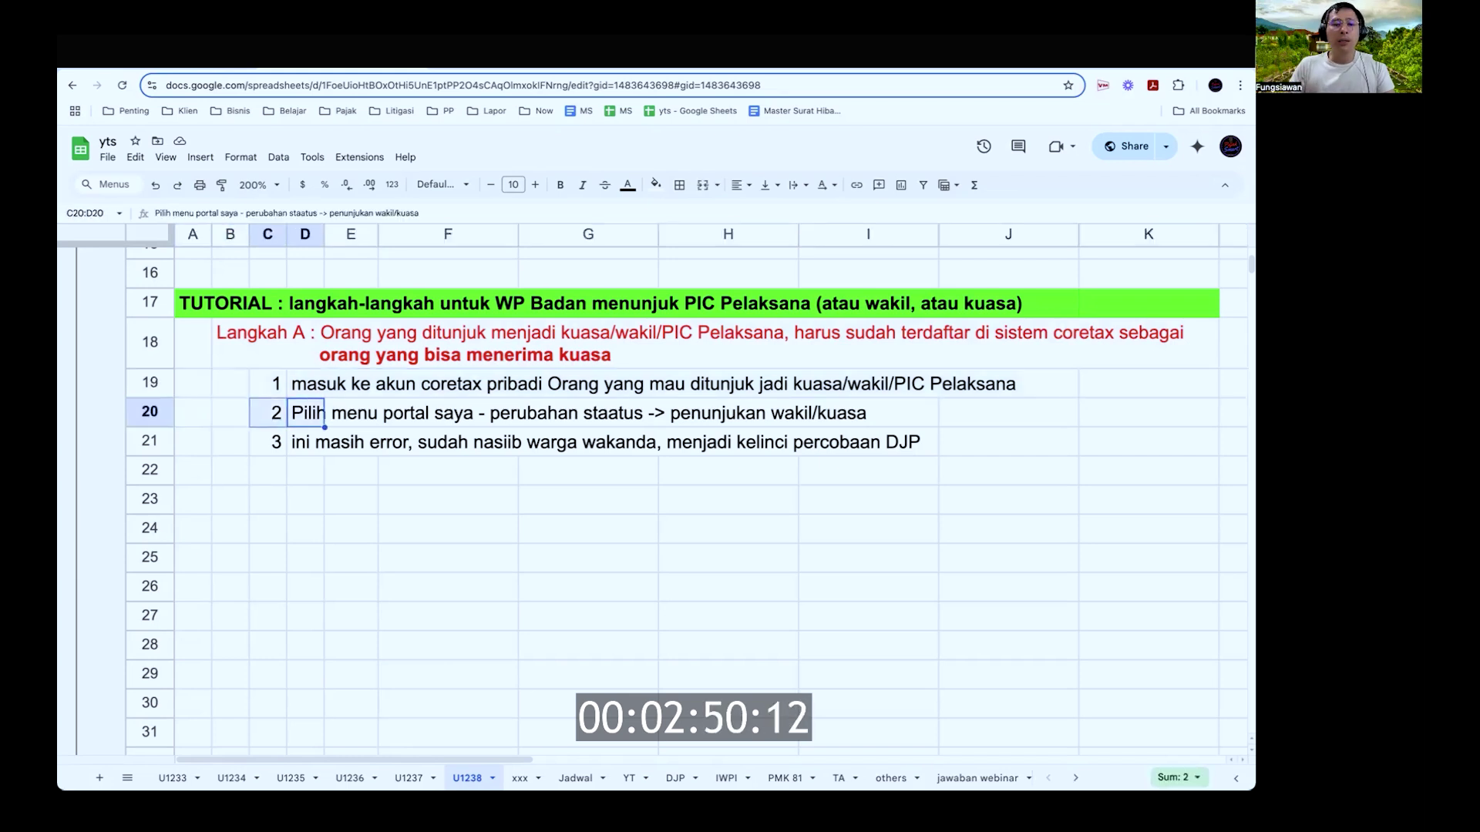
{"action": "key", "text": "shift+space"}
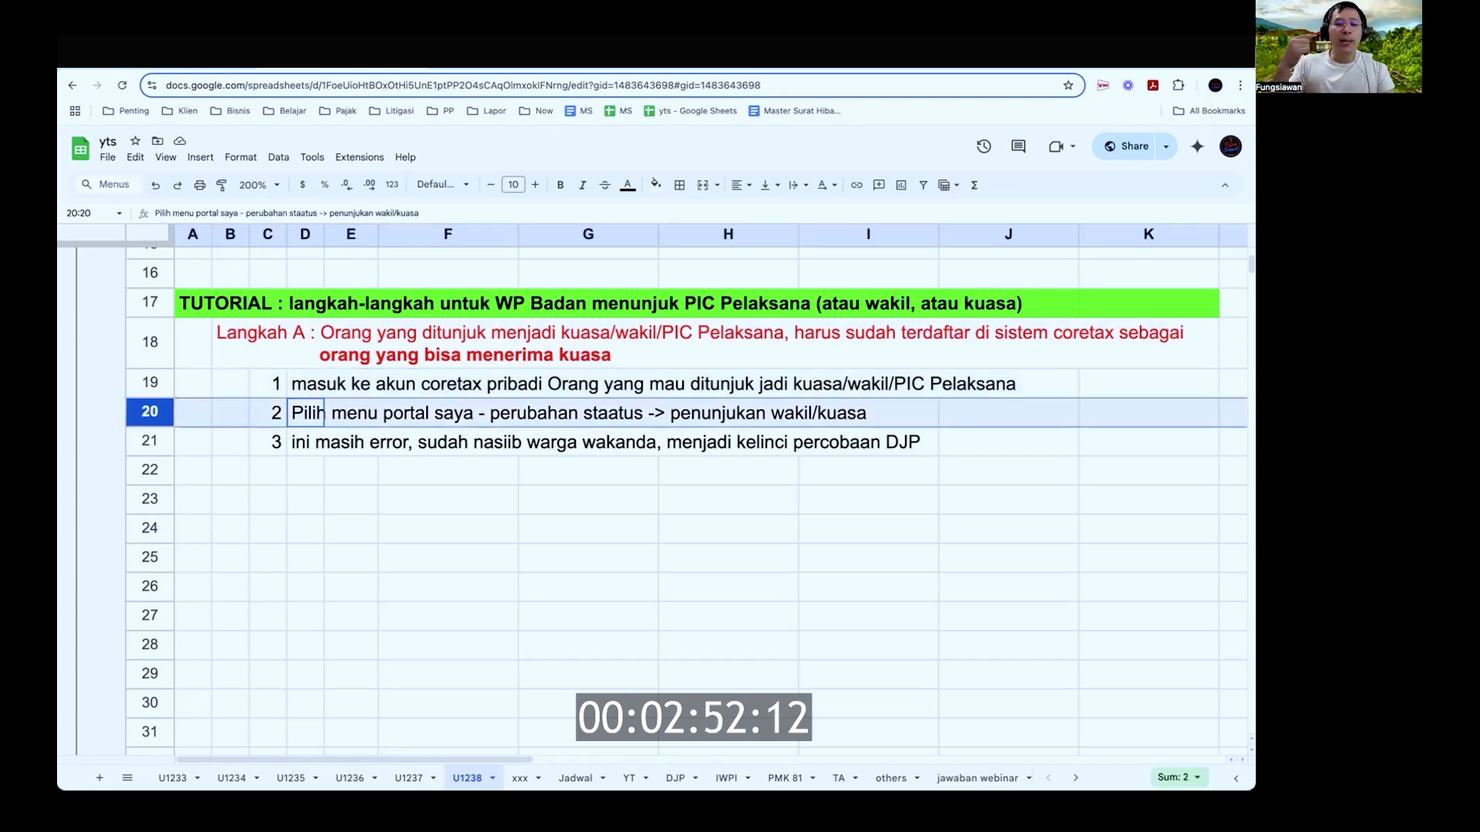
{"action": "key", "text": "Right"}
{"action": "key", "text": "Left"}
Step: Change 'staatus' to 'status', leave step 3 unchanged, and go to the Coretax login tab
{"action": "key", "text": "Return"}
{"action": "key", "text": "alt+Left"}
{"action": "key", "text": "alt+Left"}
{"action": "key", "text": "alt+Left"}
{"action": "key", "text": "alt+Left"}
{"action": "key", "text": "alt+Left"}
{"action": "key", "text": "alt+Left"}
{"action": "key", "text": "Left"}
{"action": "key", "text": "Left"}
{"action": "key", "text": "Left"}
{"action": "key", "text": "Left"}
{"action": "key", "text": "BackSpace"}
{"action": "key", "text": "Return"}
{"action": "key", "text": "Return"}
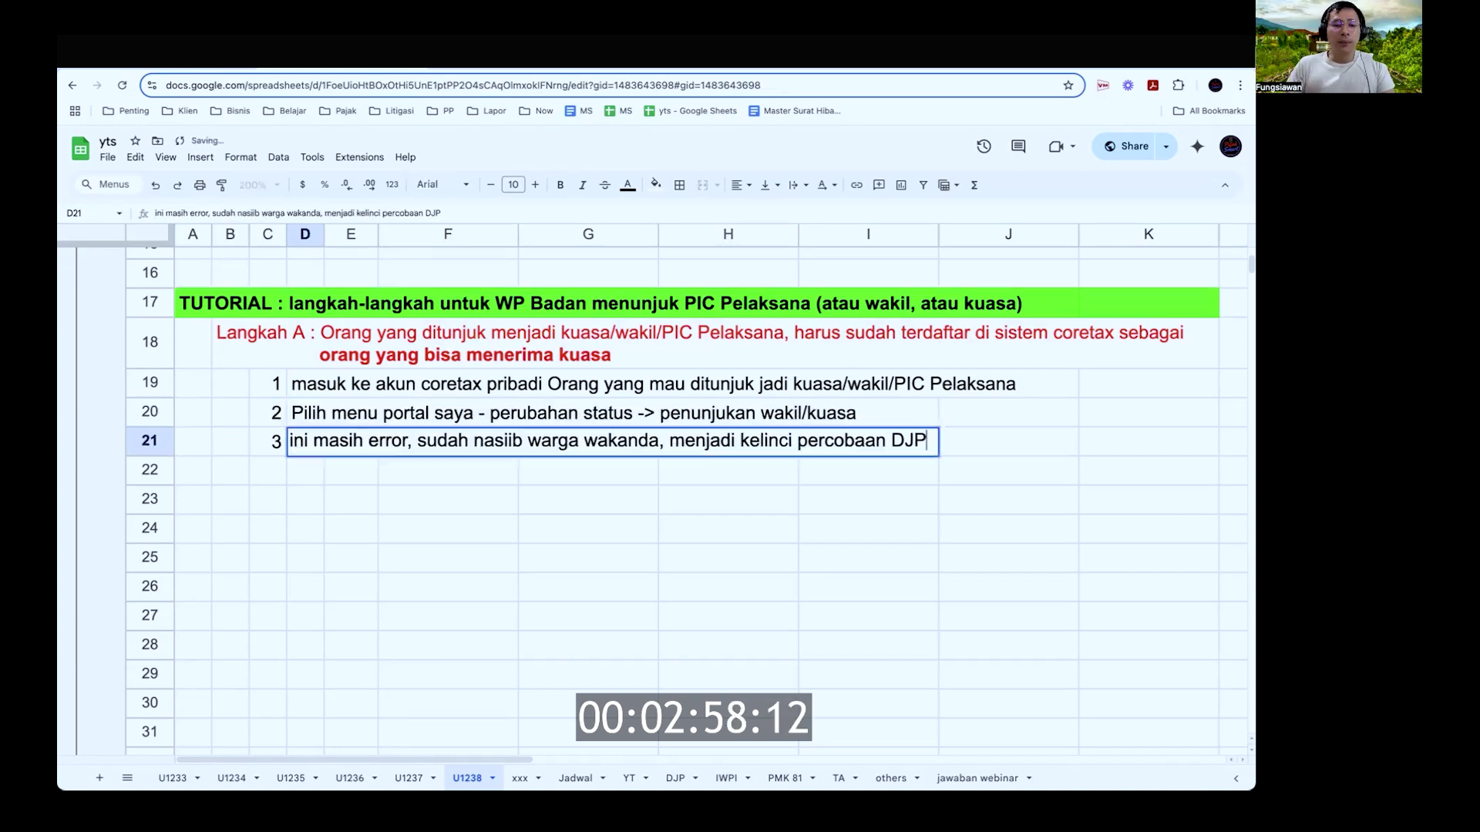
{"action": "key", "text": "ctrl+a"}
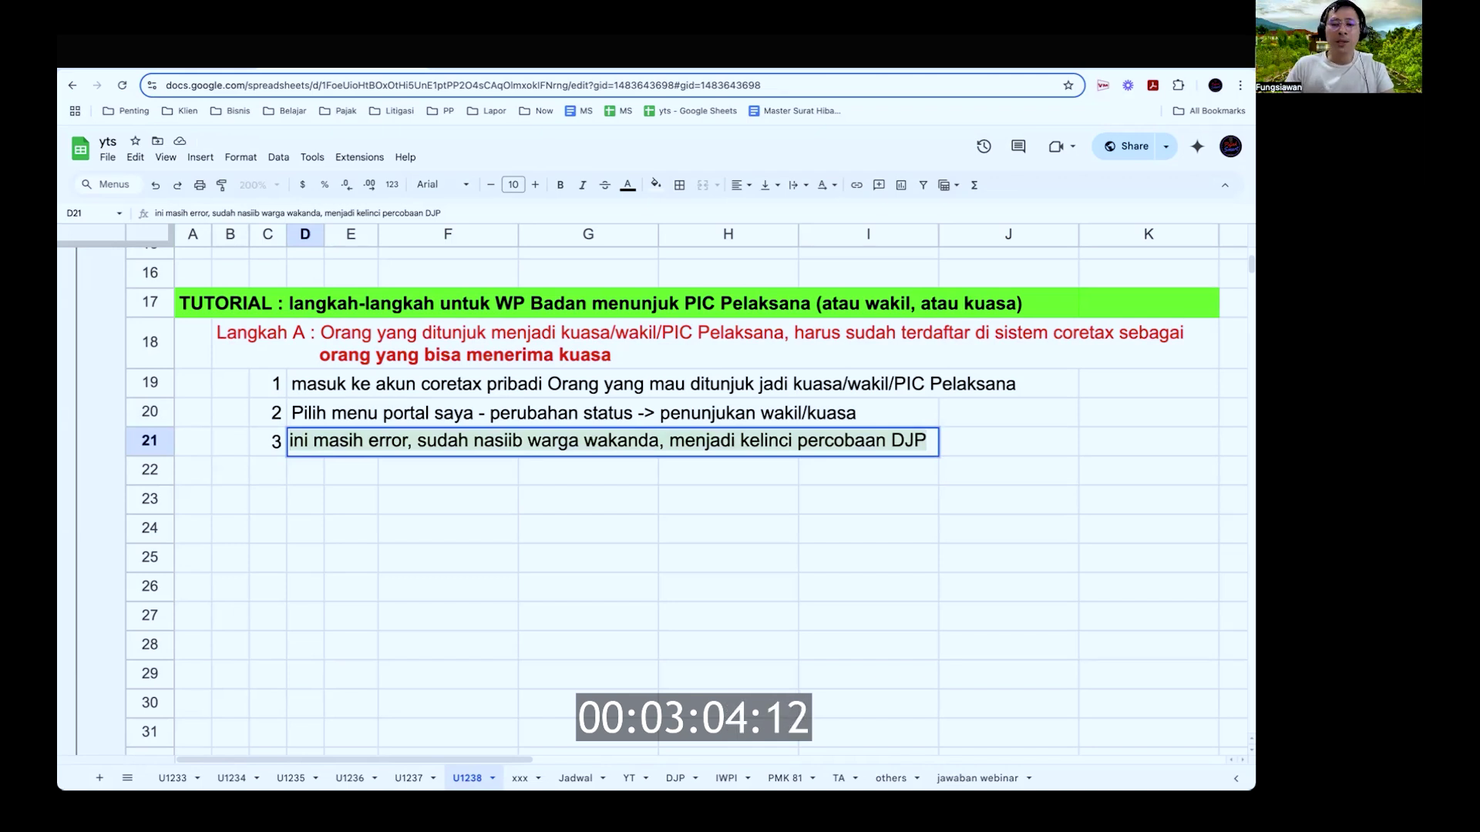
{"action": "key", "text": "Return"}
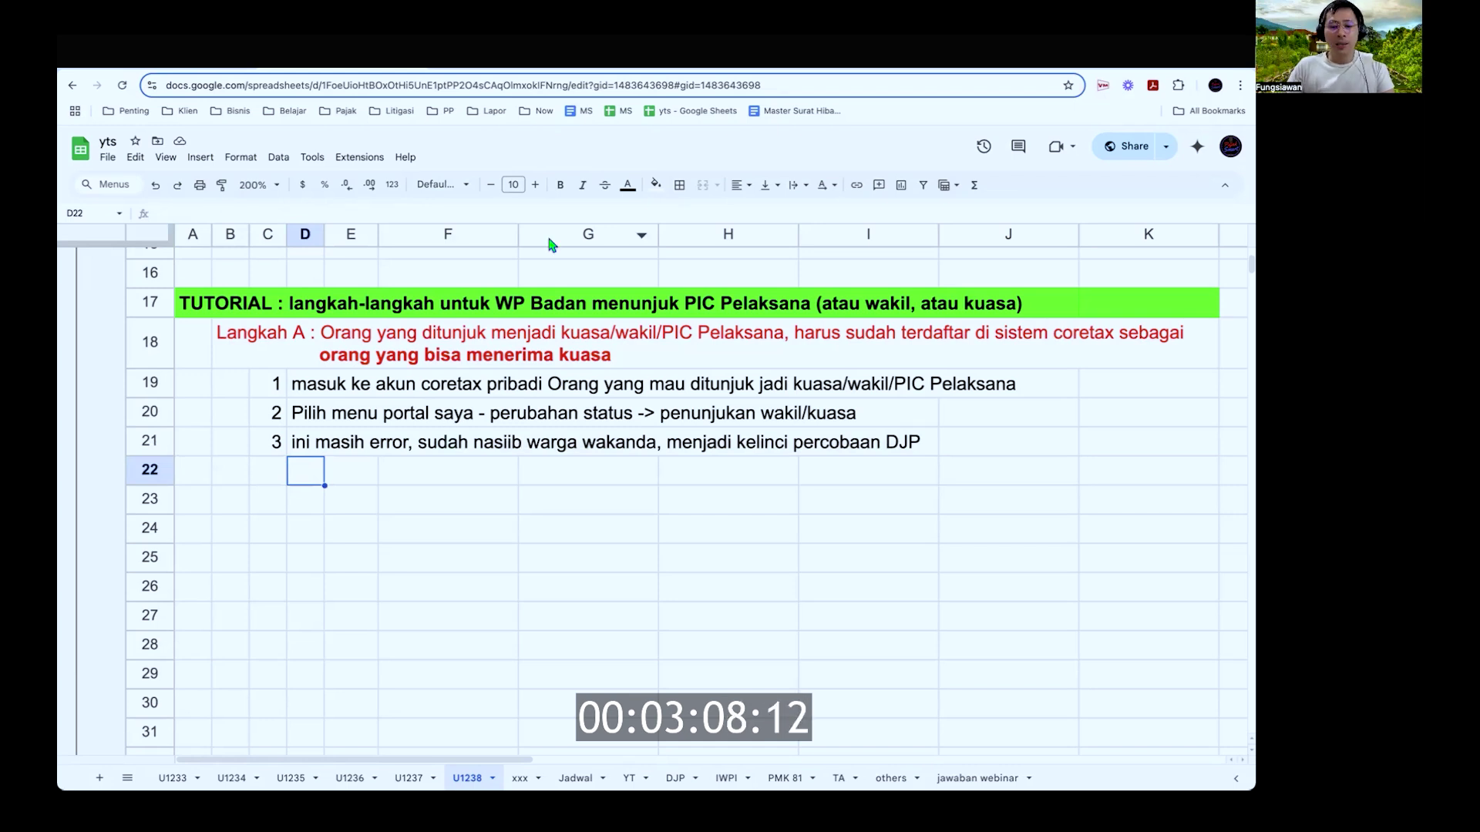
{"action": "key", "text": "ctrl+Tab"}
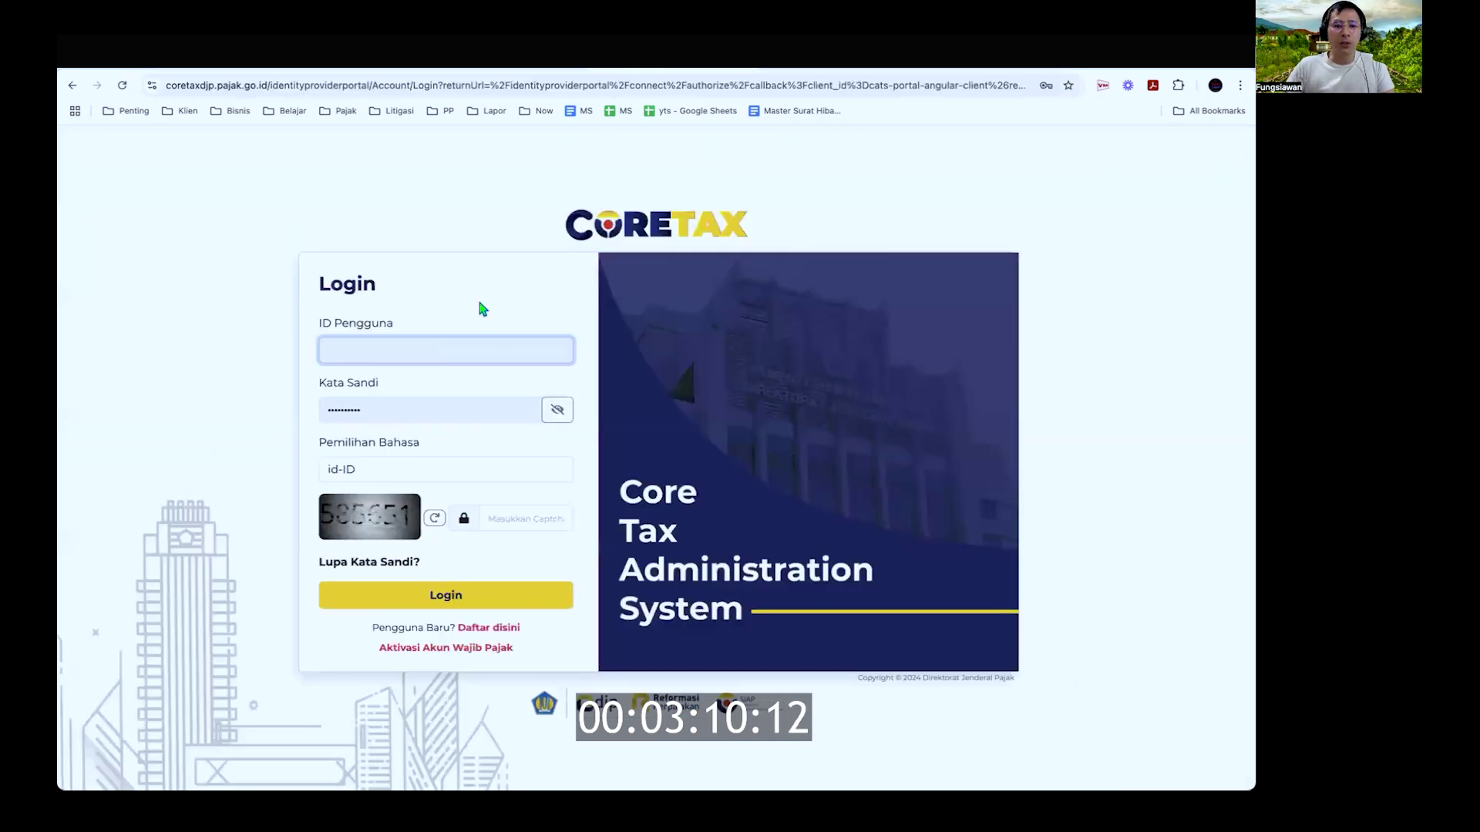
Step: Log in to Coretax with the captcha code, mark step 2 in the sheet, then return
{"action": "left_click", "coordinate": [518, 519]}
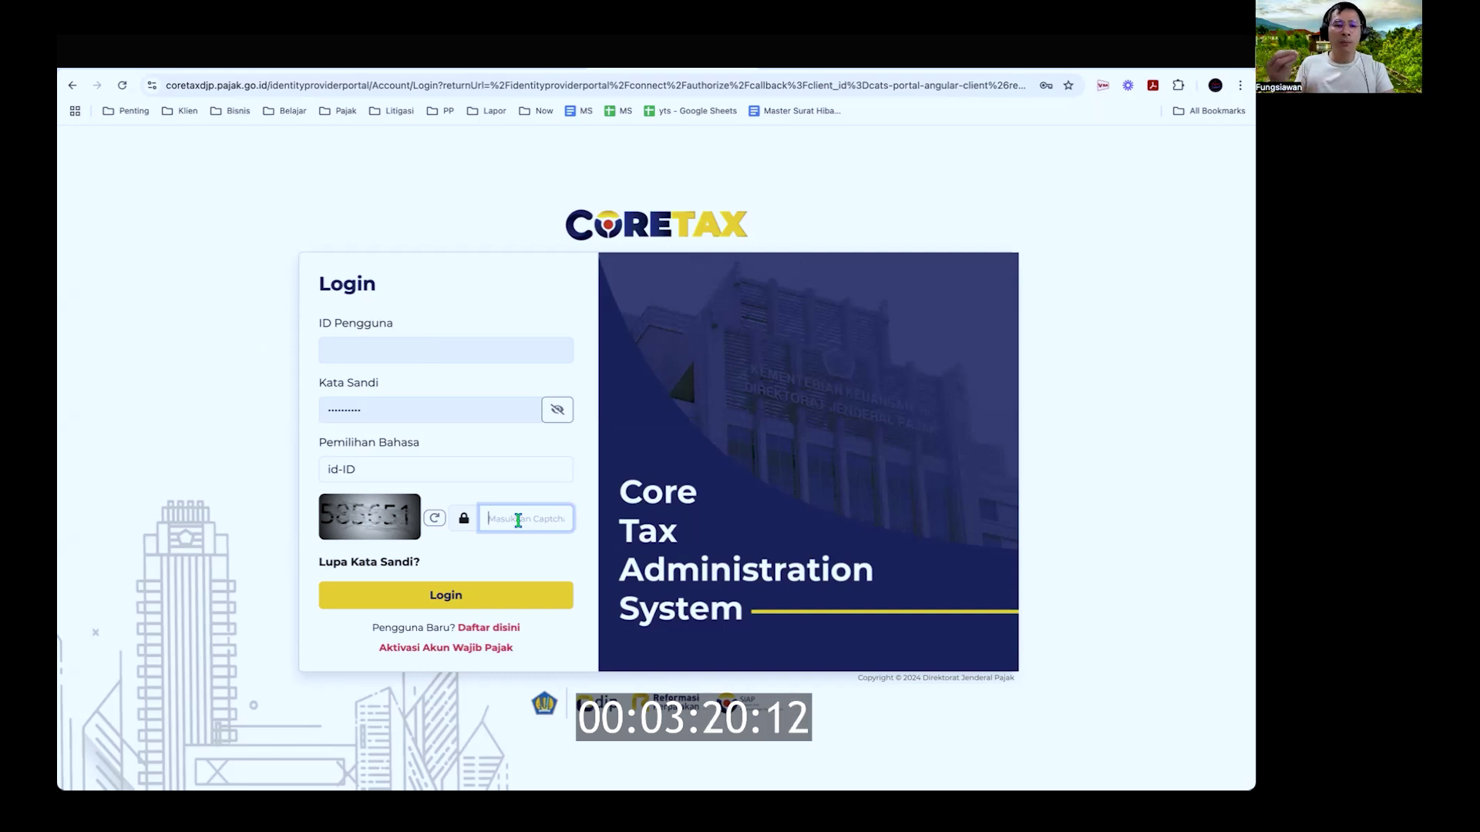
{"action": "type", "text": "58"}
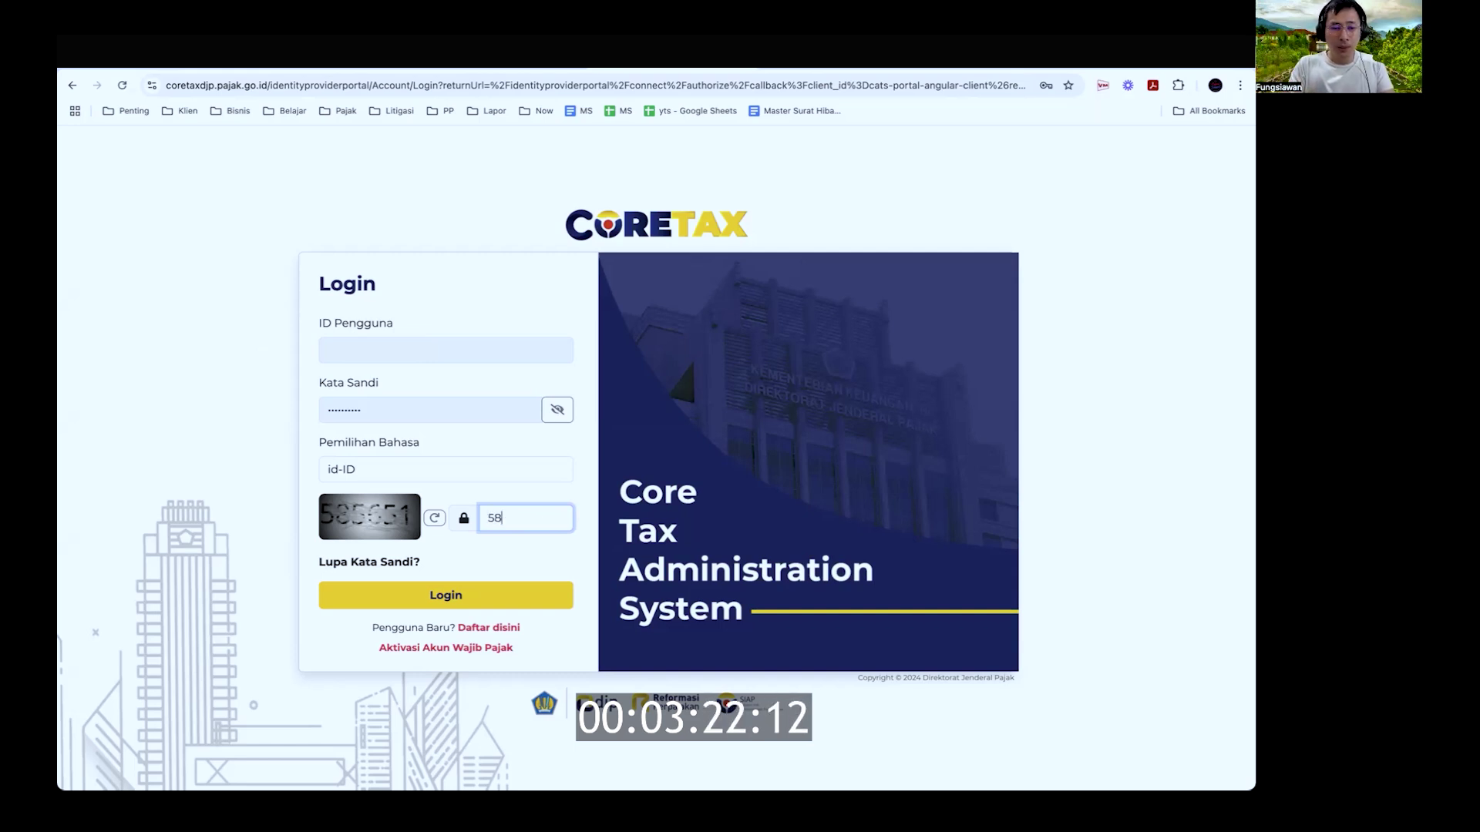
{"action": "type", "text": "5651"}
{"action": "key", "text": "Return"}
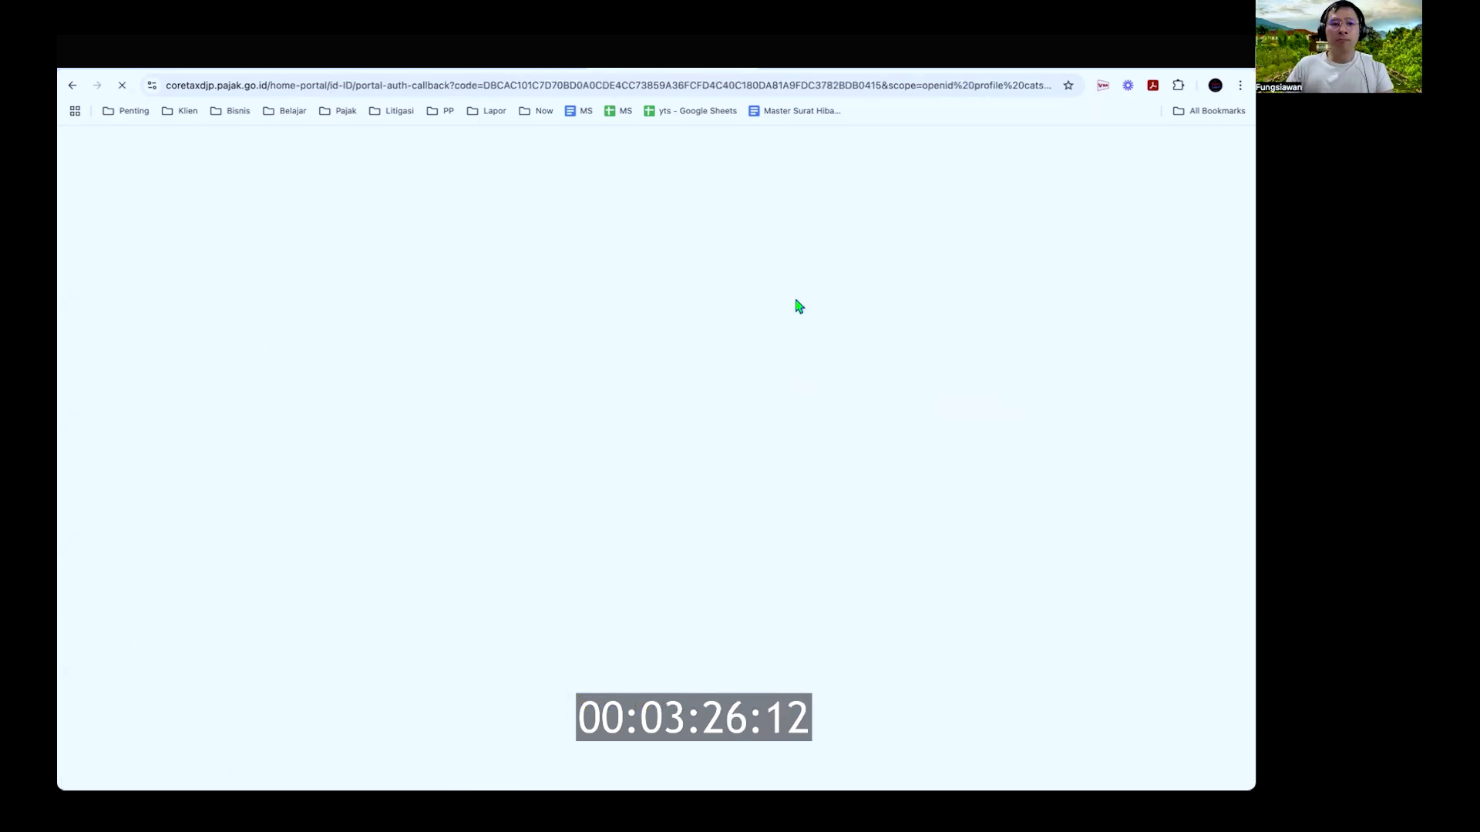
{"action": "key", "text": "ctrl+Tab"}
{"action": "key", "text": "ctrl+Tab"}
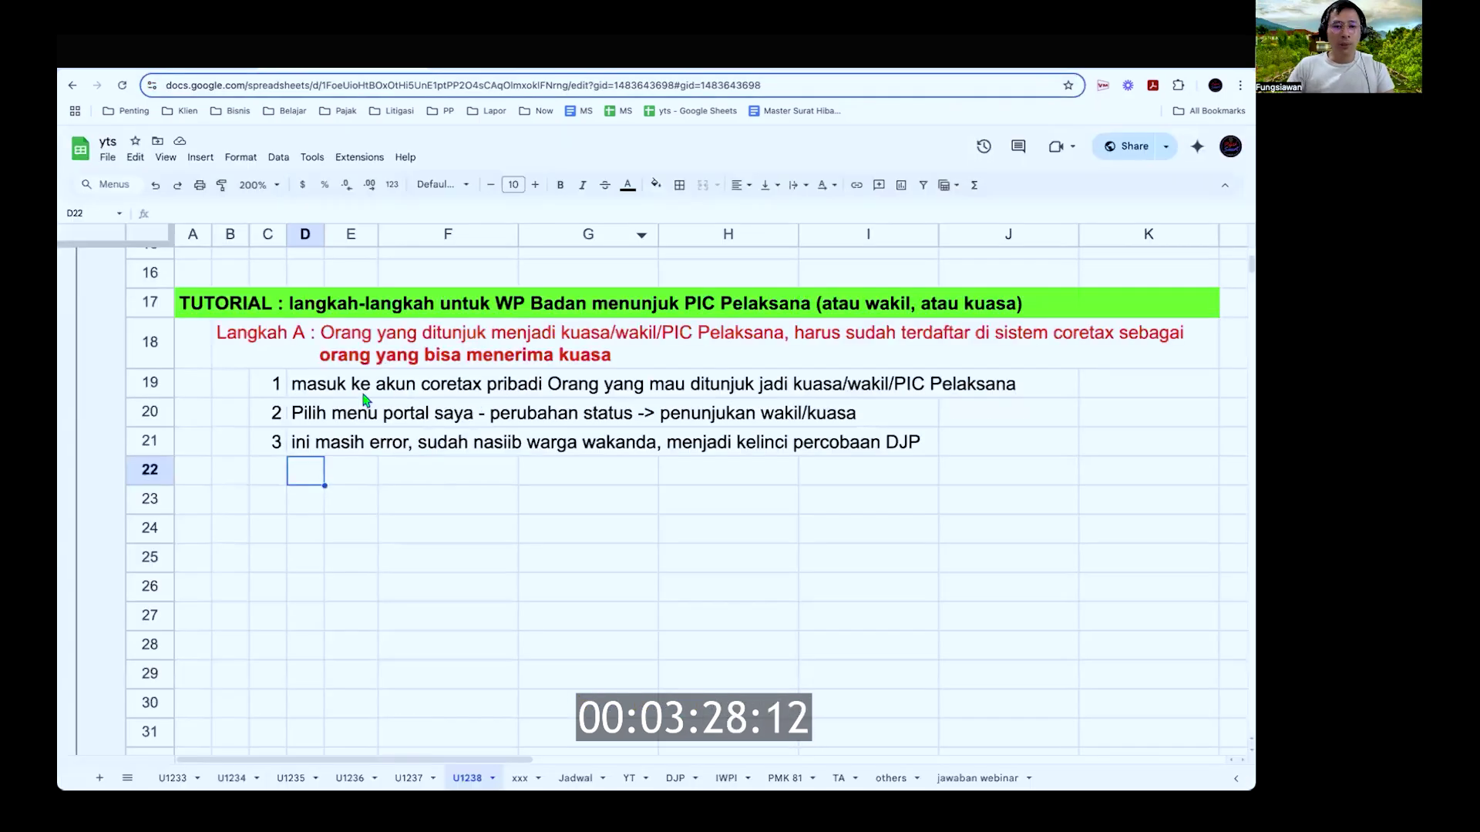
{"action": "left_click", "coordinate": [154, 411]}
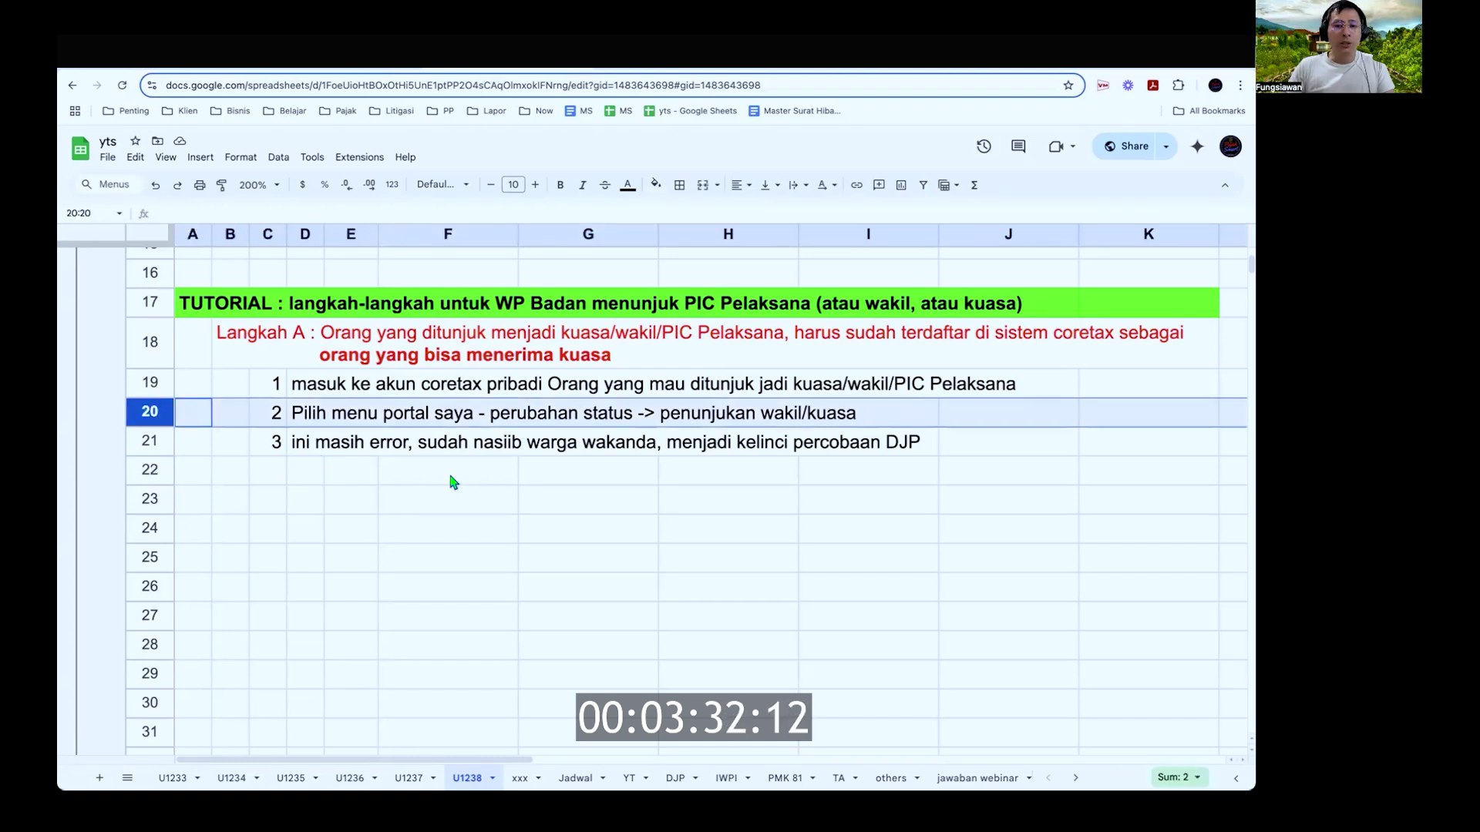
{"action": "key", "text": "ctrl+Tab"}
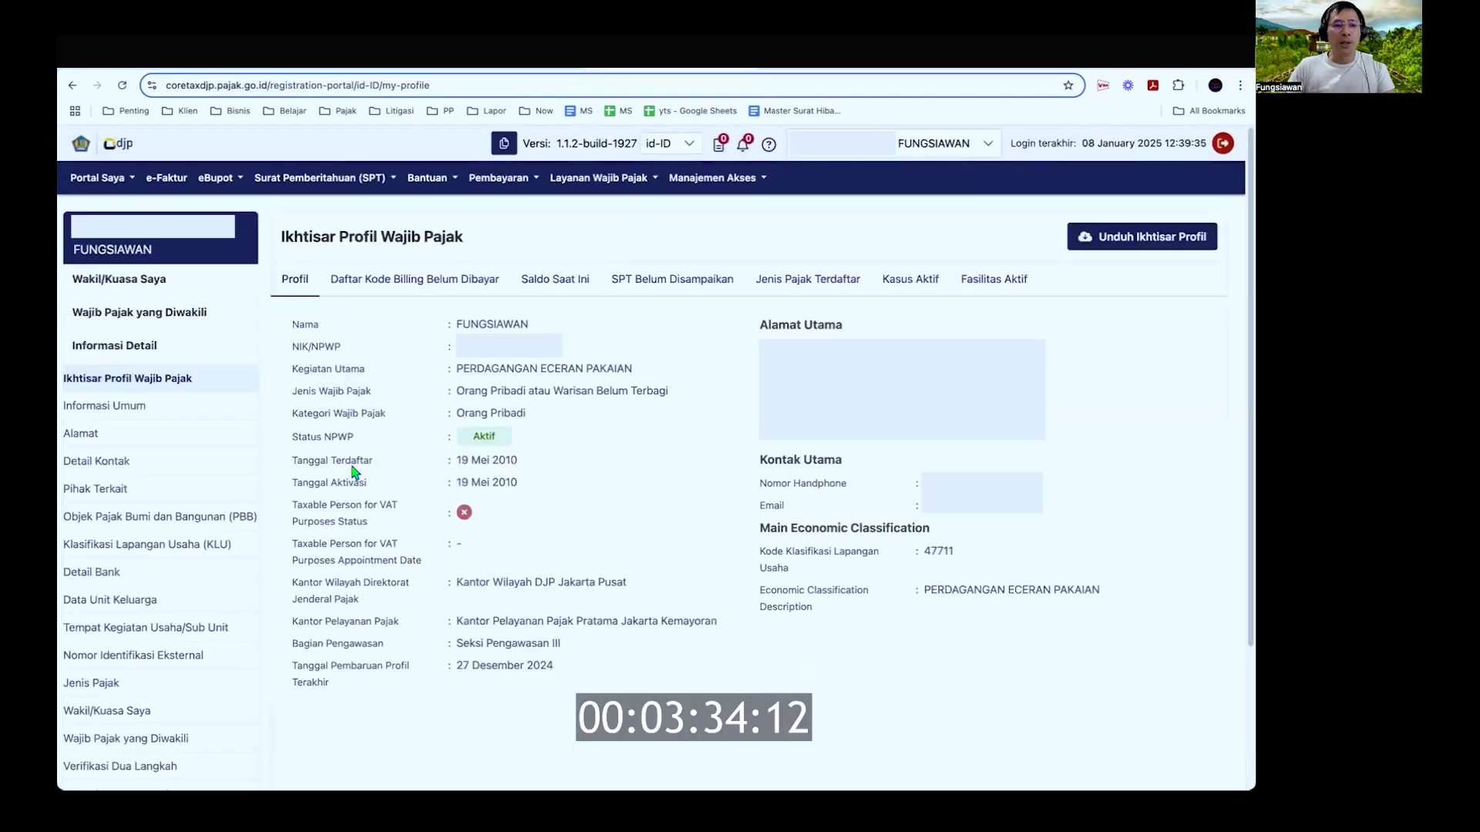
Step: Open Portal Saya > Perubahan Status > Penunjukan Wakil/Kuasa, which loads with an error
{"action": "left_click", "coordinate": [103, 179]}
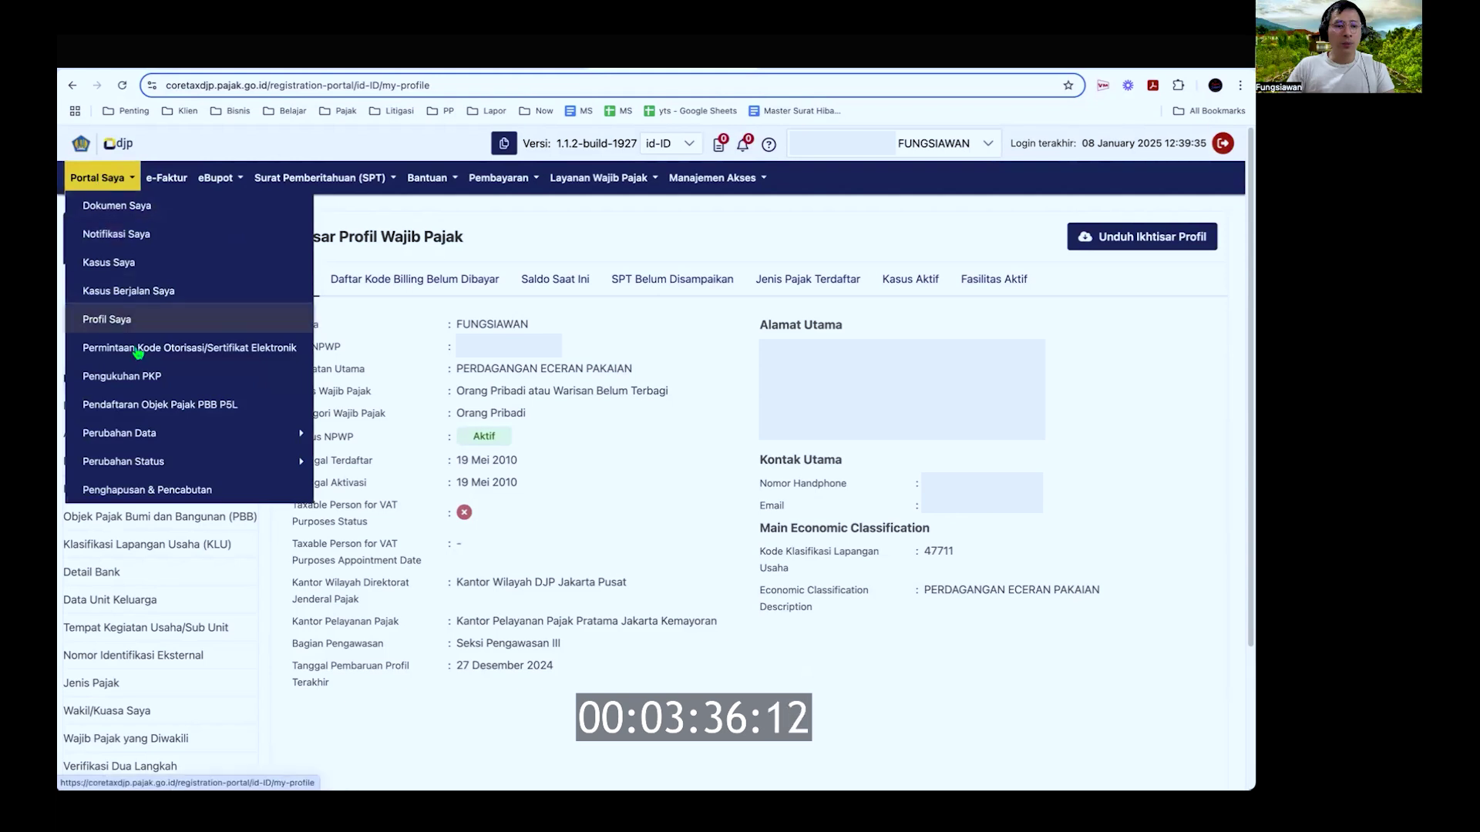
{"action": "mouse_move", "coordinate": [181, 468]}
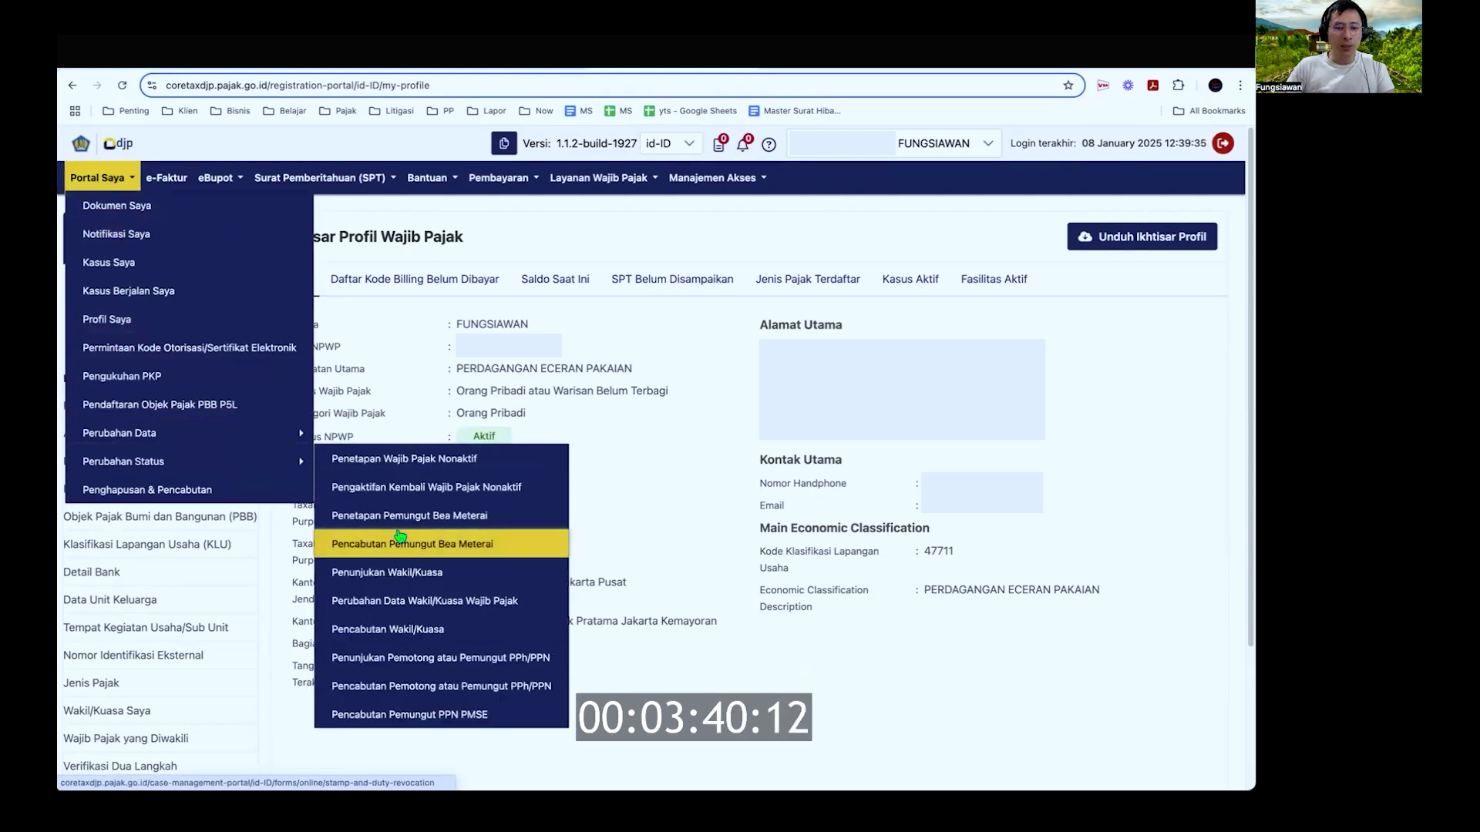
{"action": "left_click", "coordinate": [475, 581]}
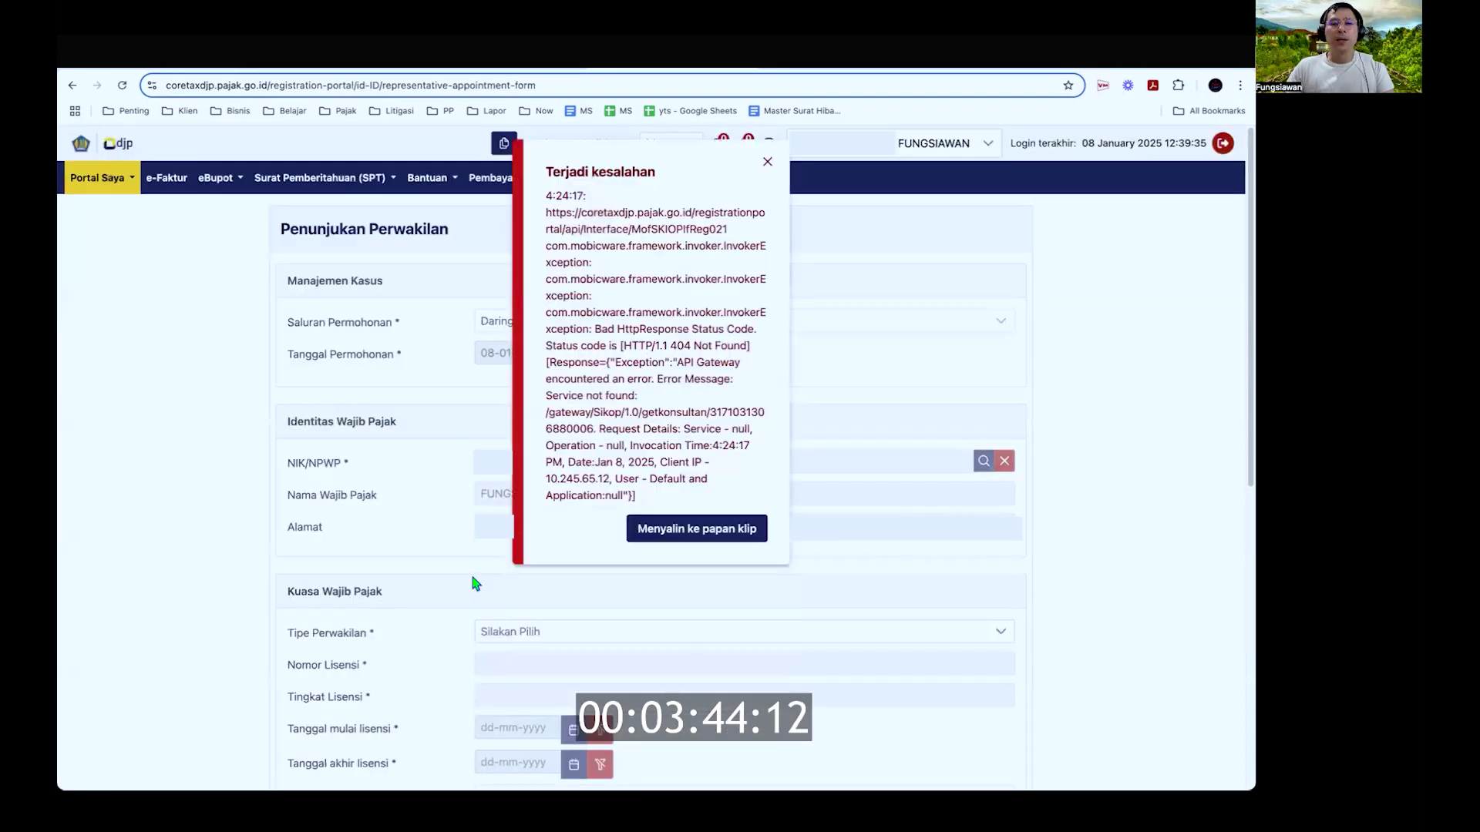
{"action": "scroll", "coordinate": [698, 463], "scroll_direction": "down", "scroll_amount": 7}
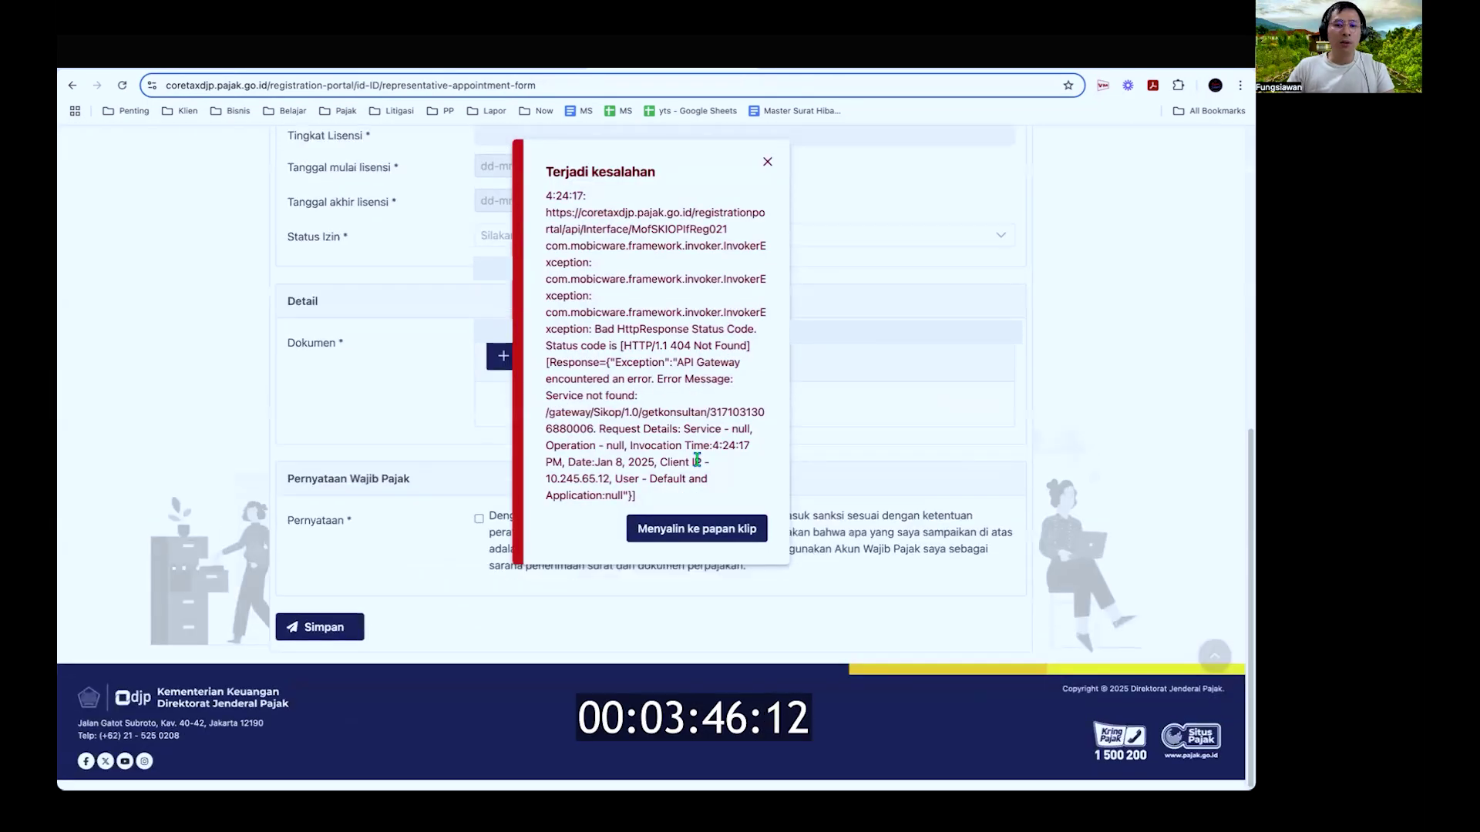
{"action": "scroll", "coordinate": [696, 460], "scroll_direction": "up", "scroll_amount": 8}
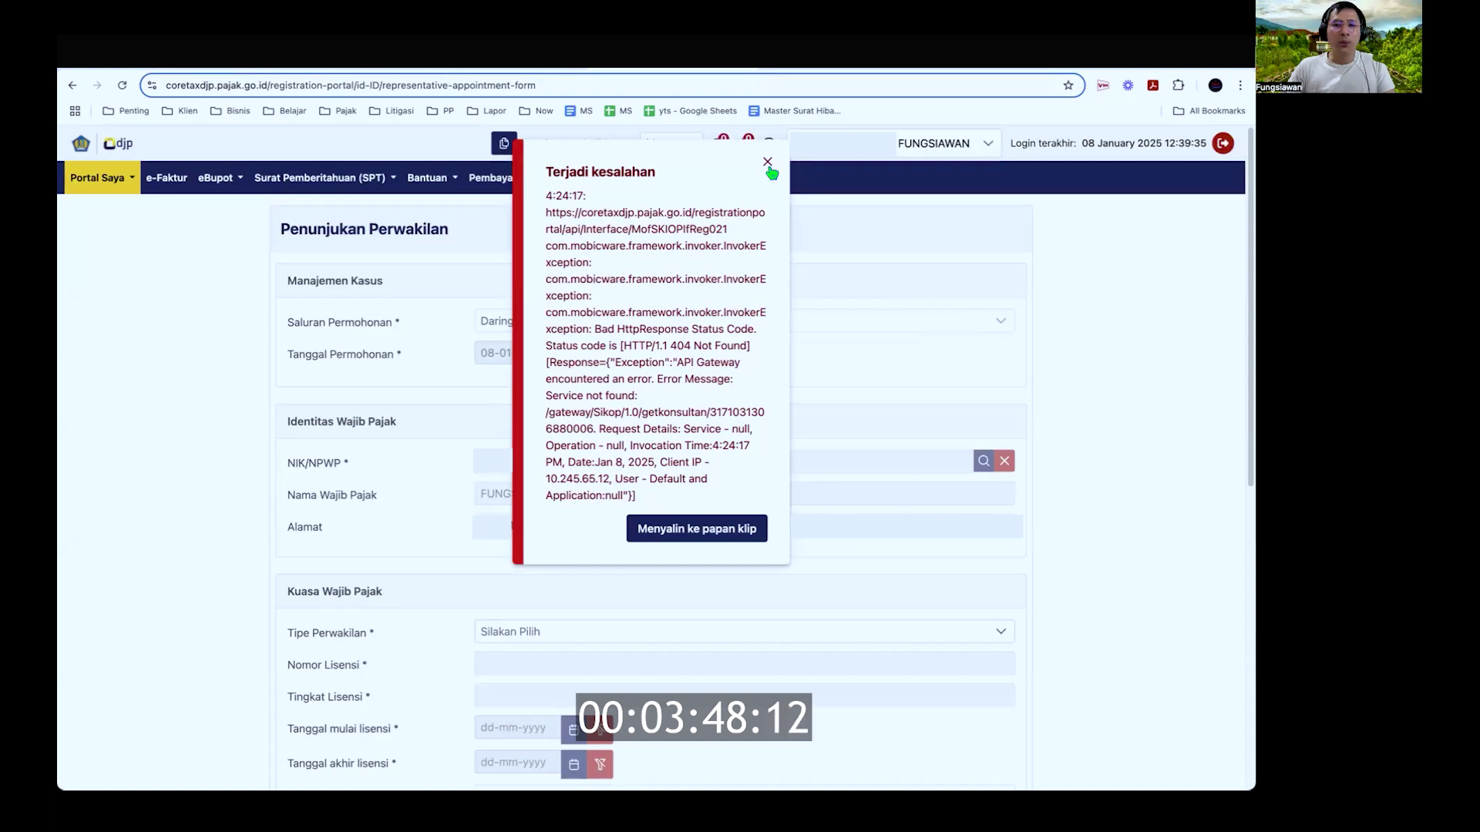
Step: Dismiss the error and choose Konsultan Pajak as the Tipe Perwakilan
{"action": "left_click", "coordinate": [768, 164]}
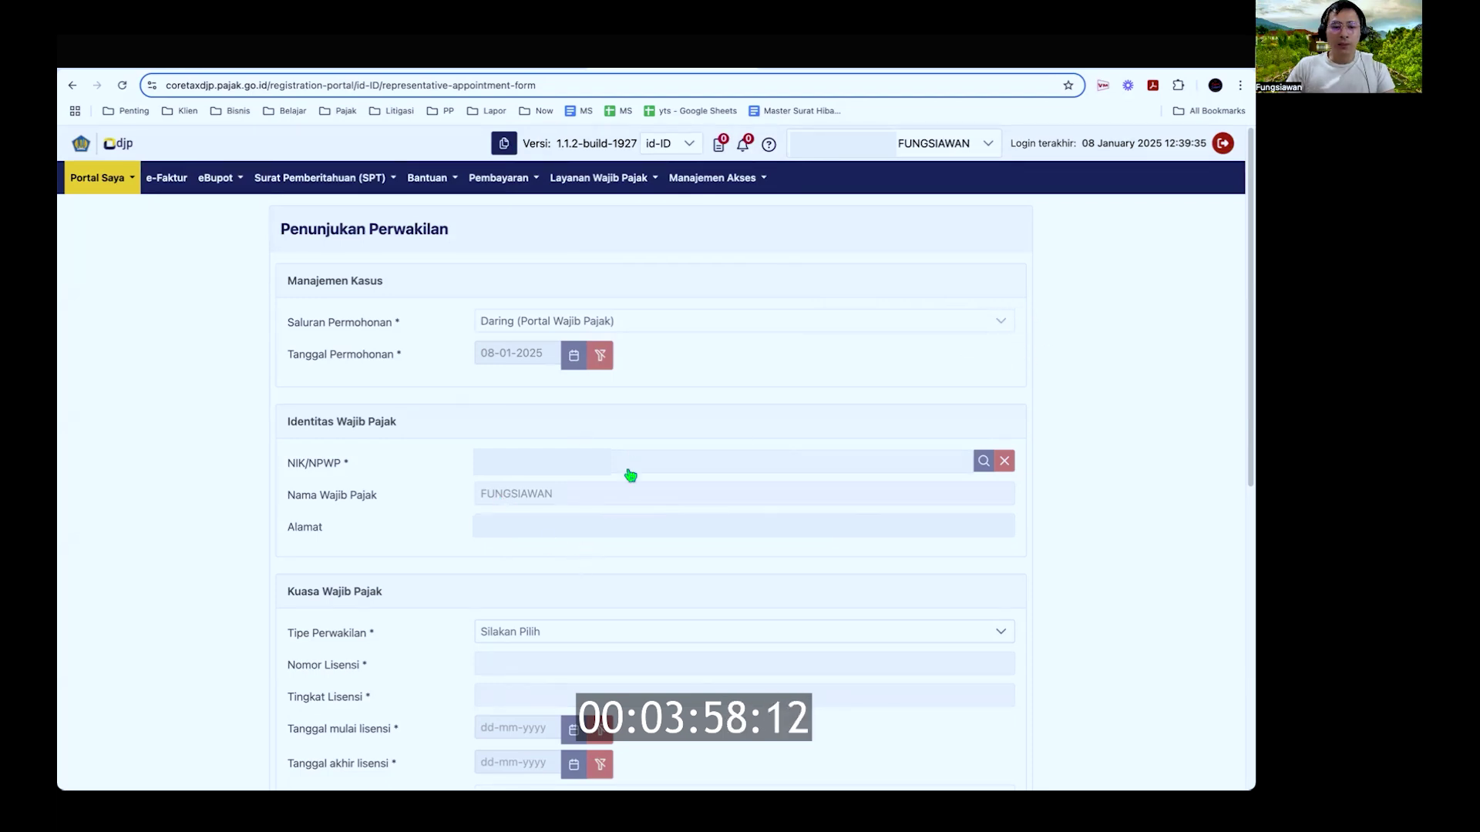
{"action": "scroll", "coordinate": [639, 501], "scroll_direction": "down", "scroll_amount": 5}
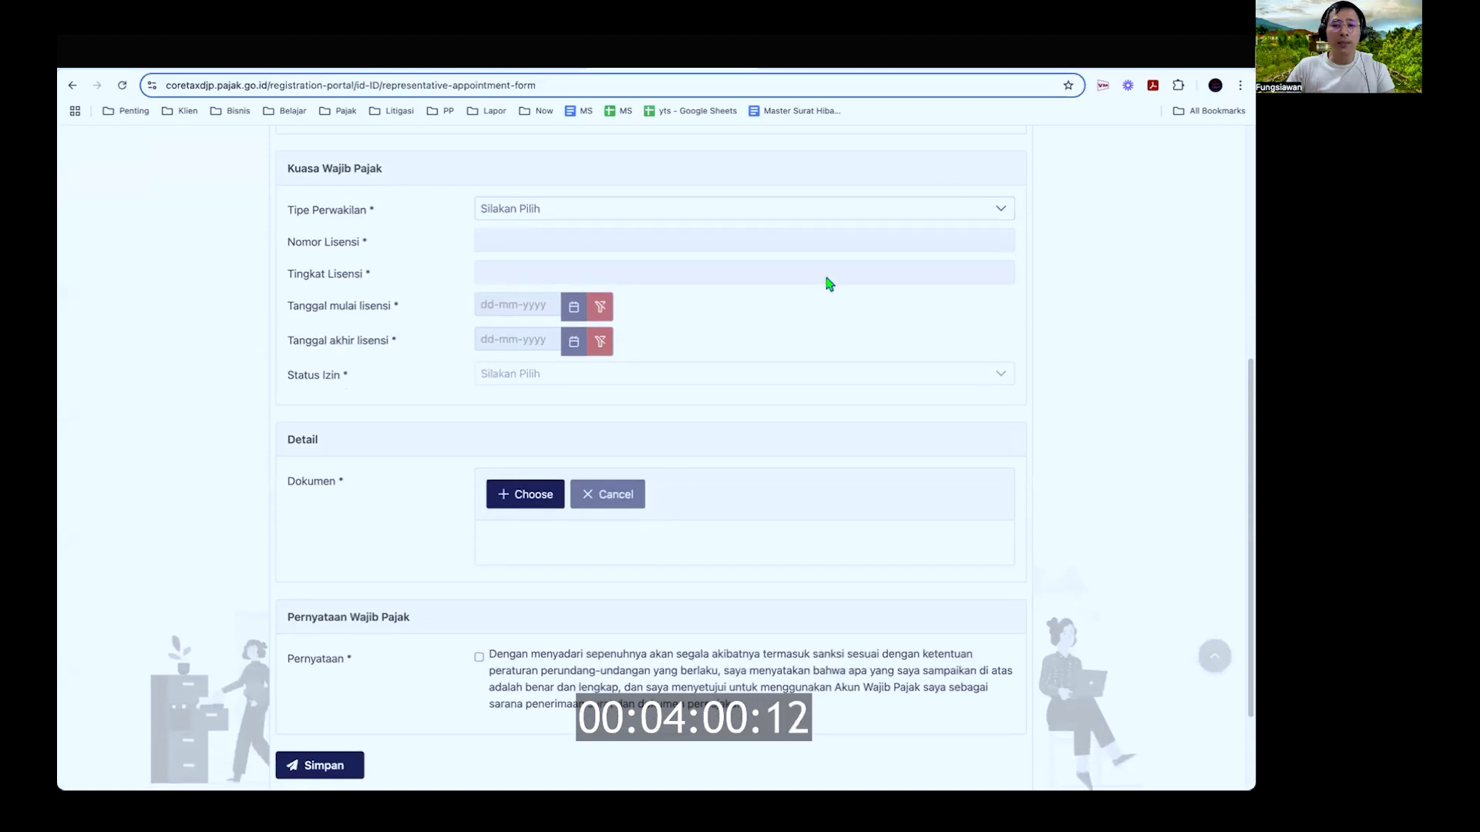
{"action": "left_click", "coordinate": [998, 209]}
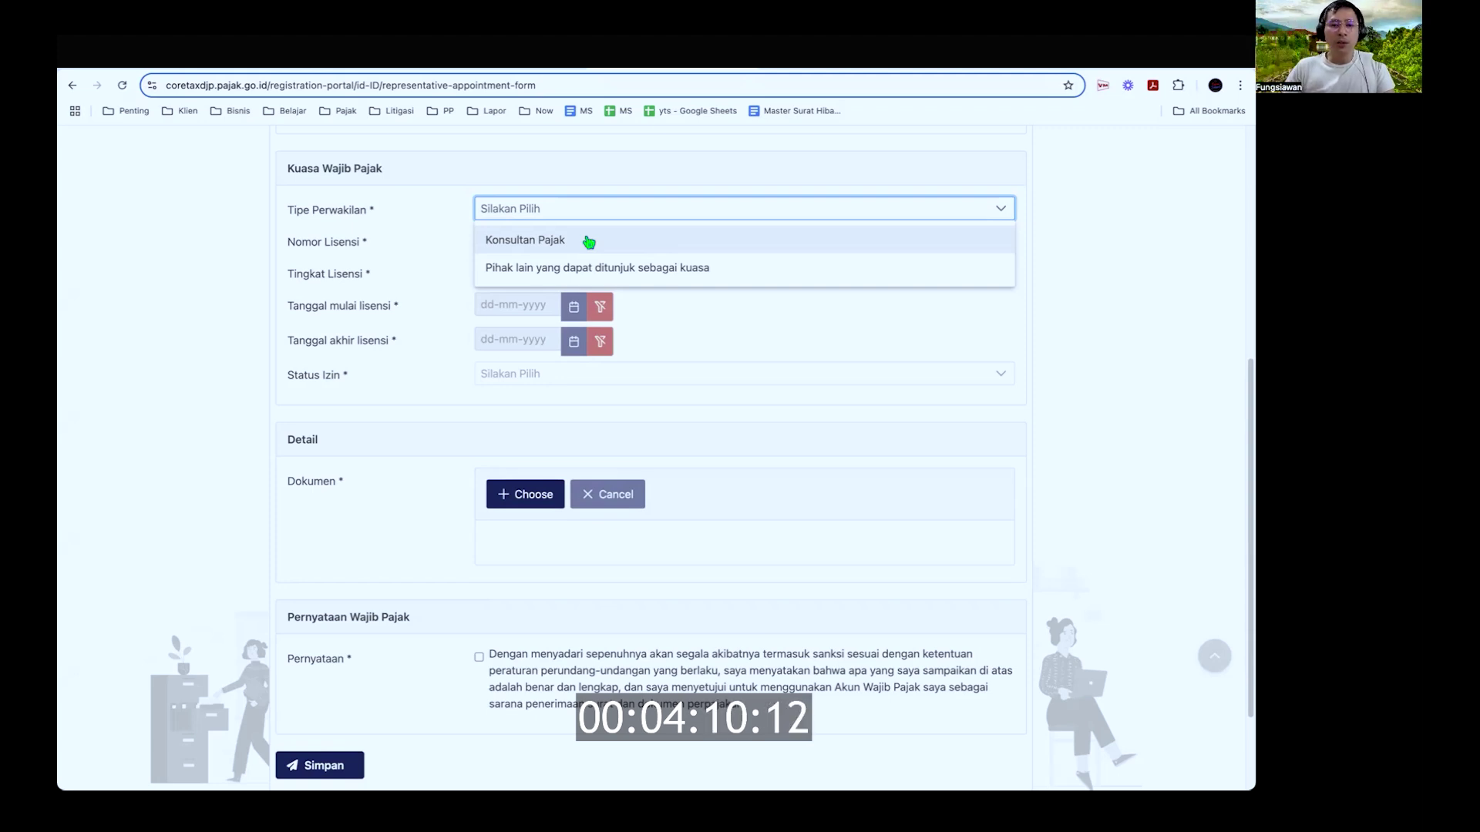
{"action": "left_click", "coordinate": [589, 242]}
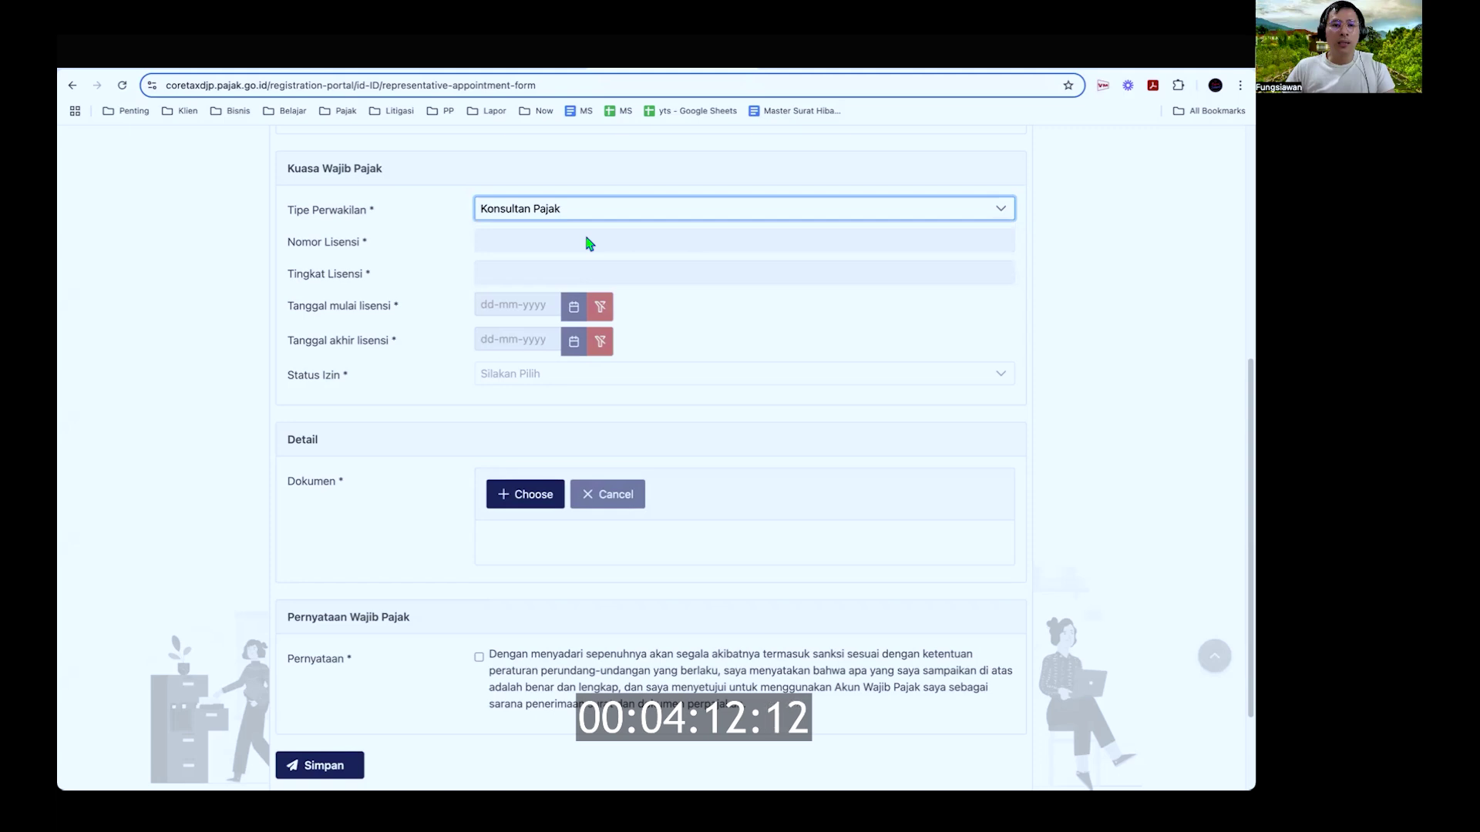
{"action": "left_click", "coordinate": [561, 248]}
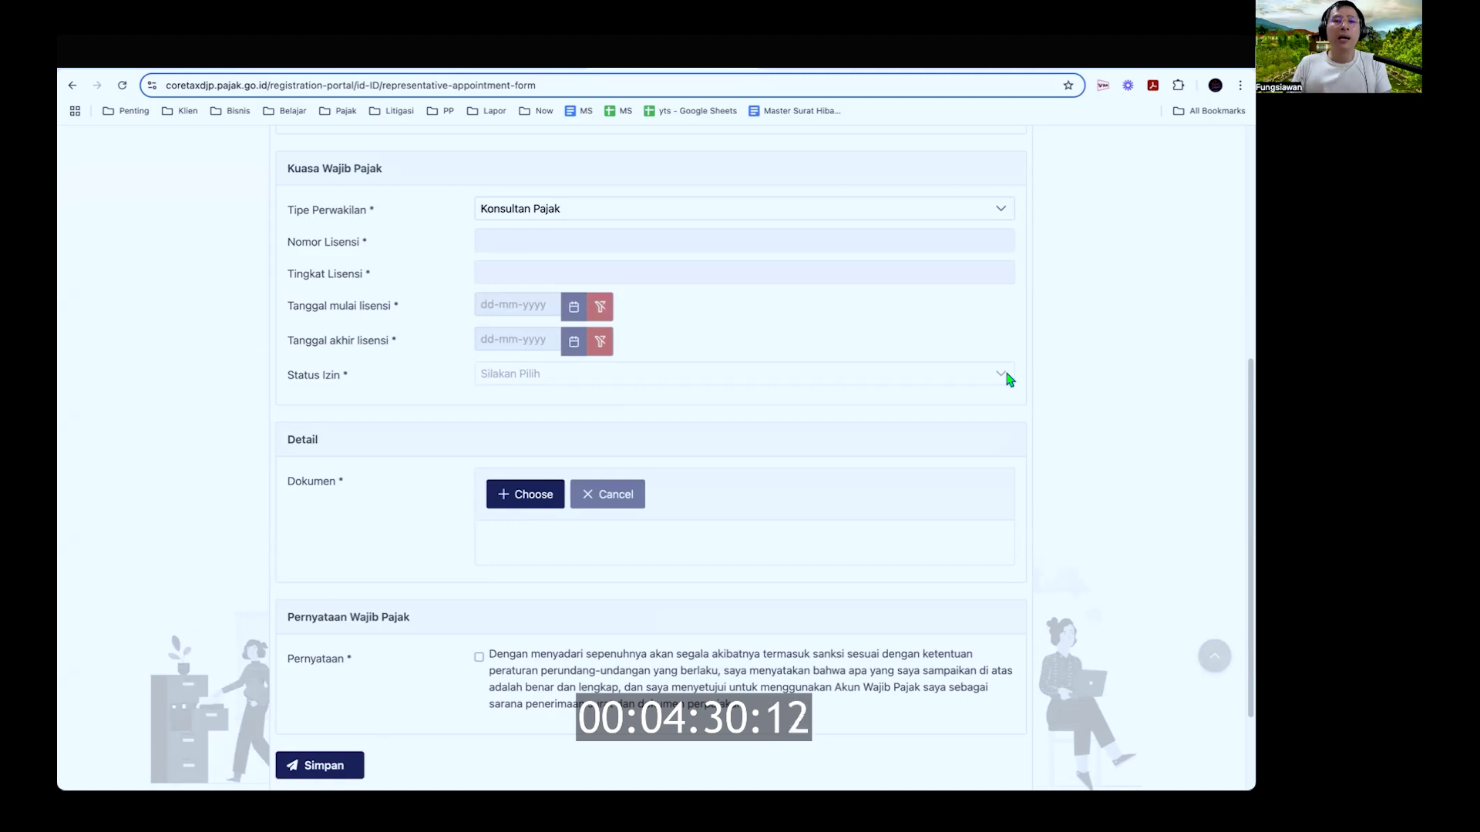
Step: Switch Tipe Perwakilan to Pihak lain, tick Pernyataan, and save with Simpan
{"action": "left_click", "coordinate": [1002, 210]}
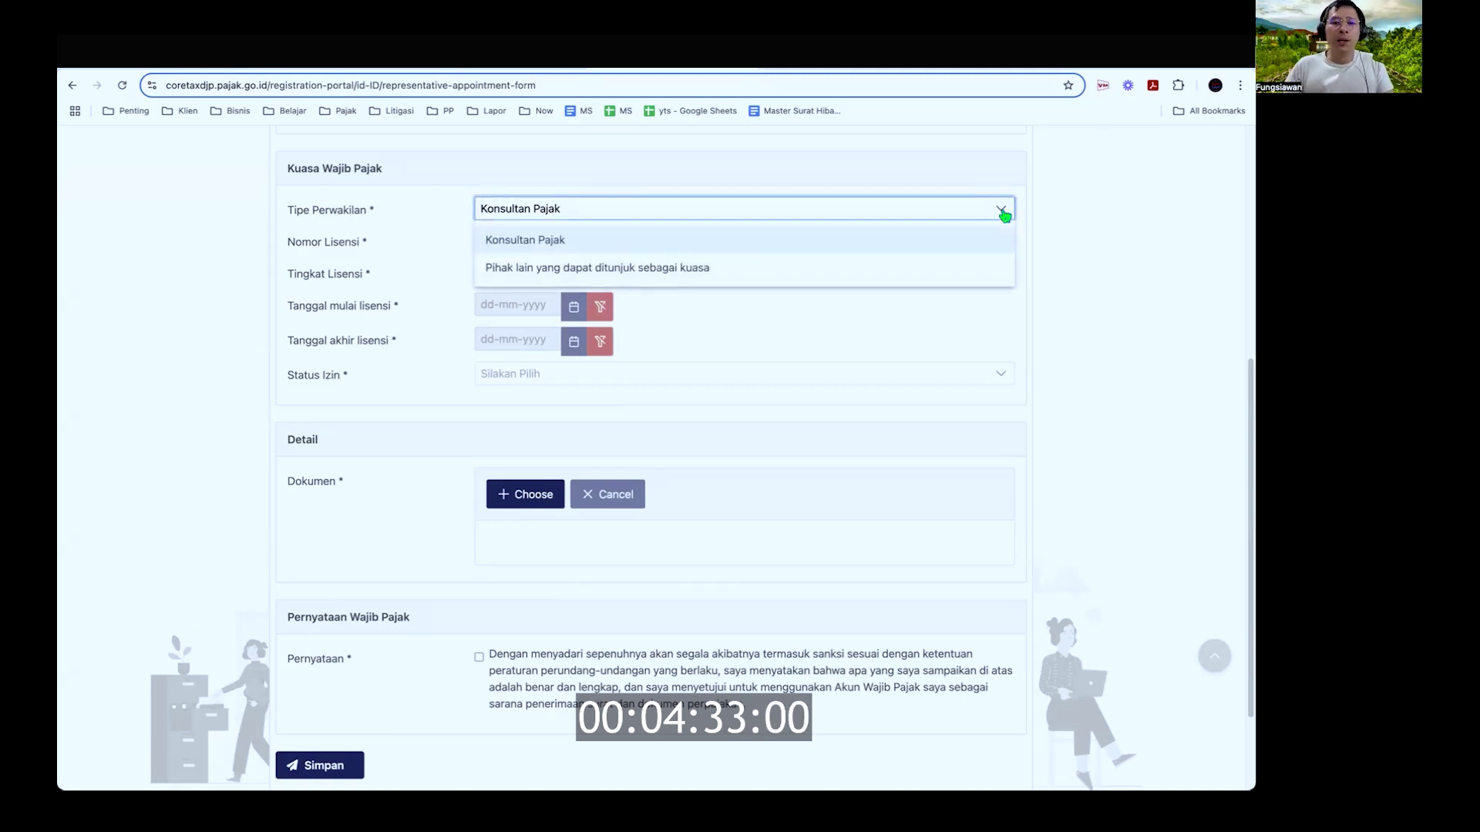
{"action": "left_click", "coordinate": [577, 274]}
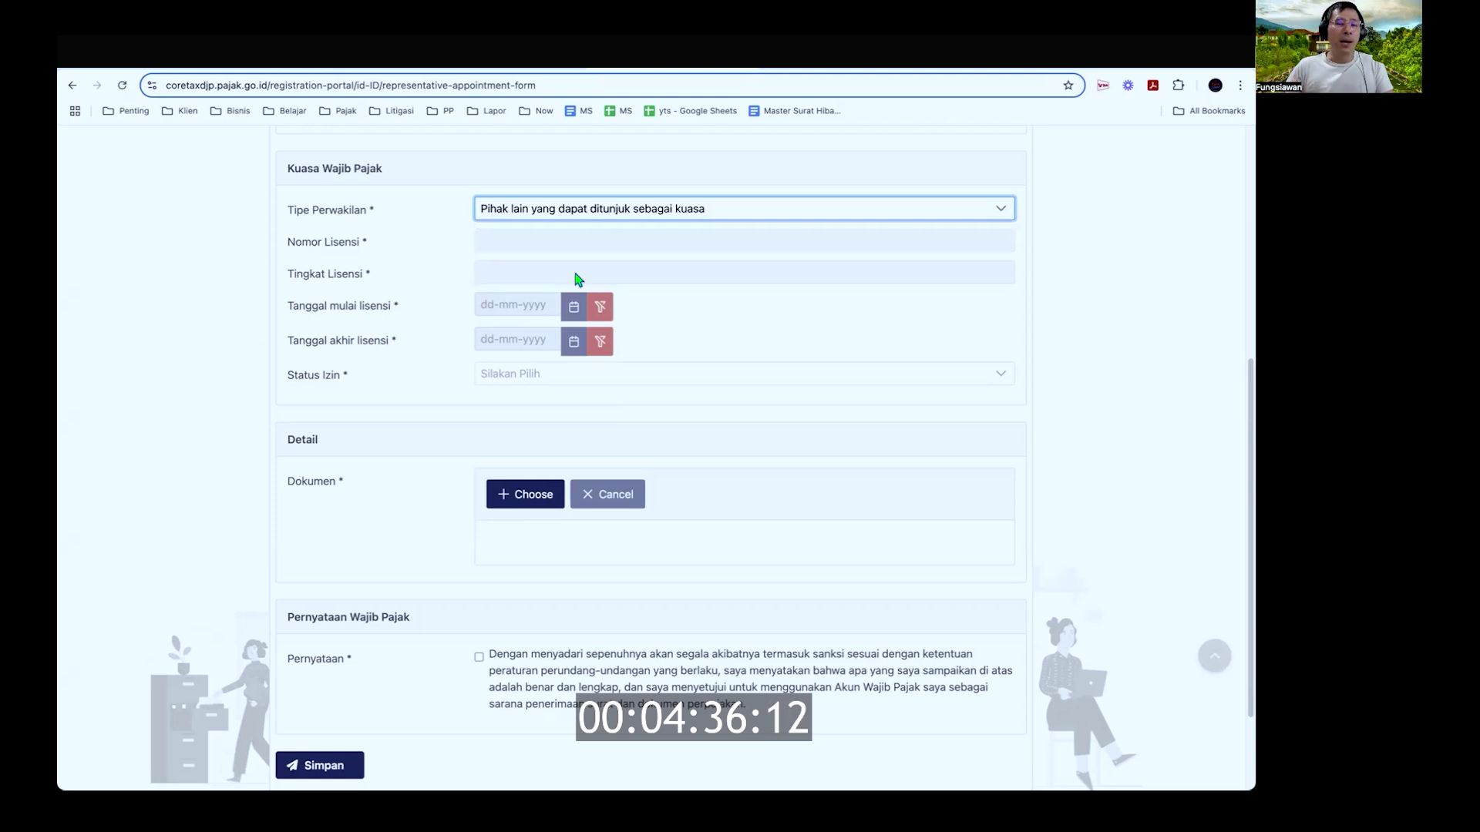
{"action": "left_click", "coordinate": [545, 571]}
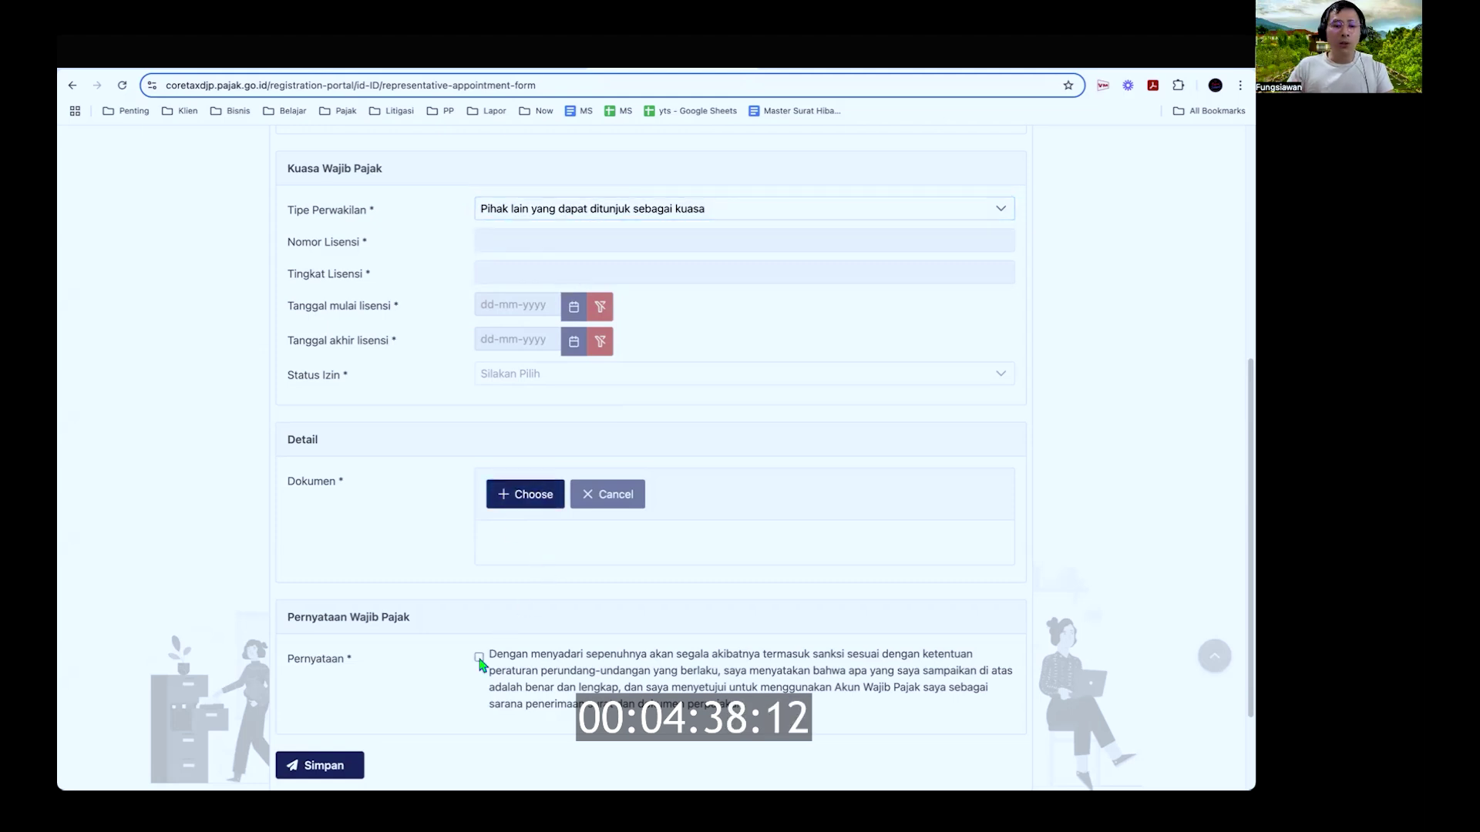
{"action": "left_click", "coordinate": [478, 658]}
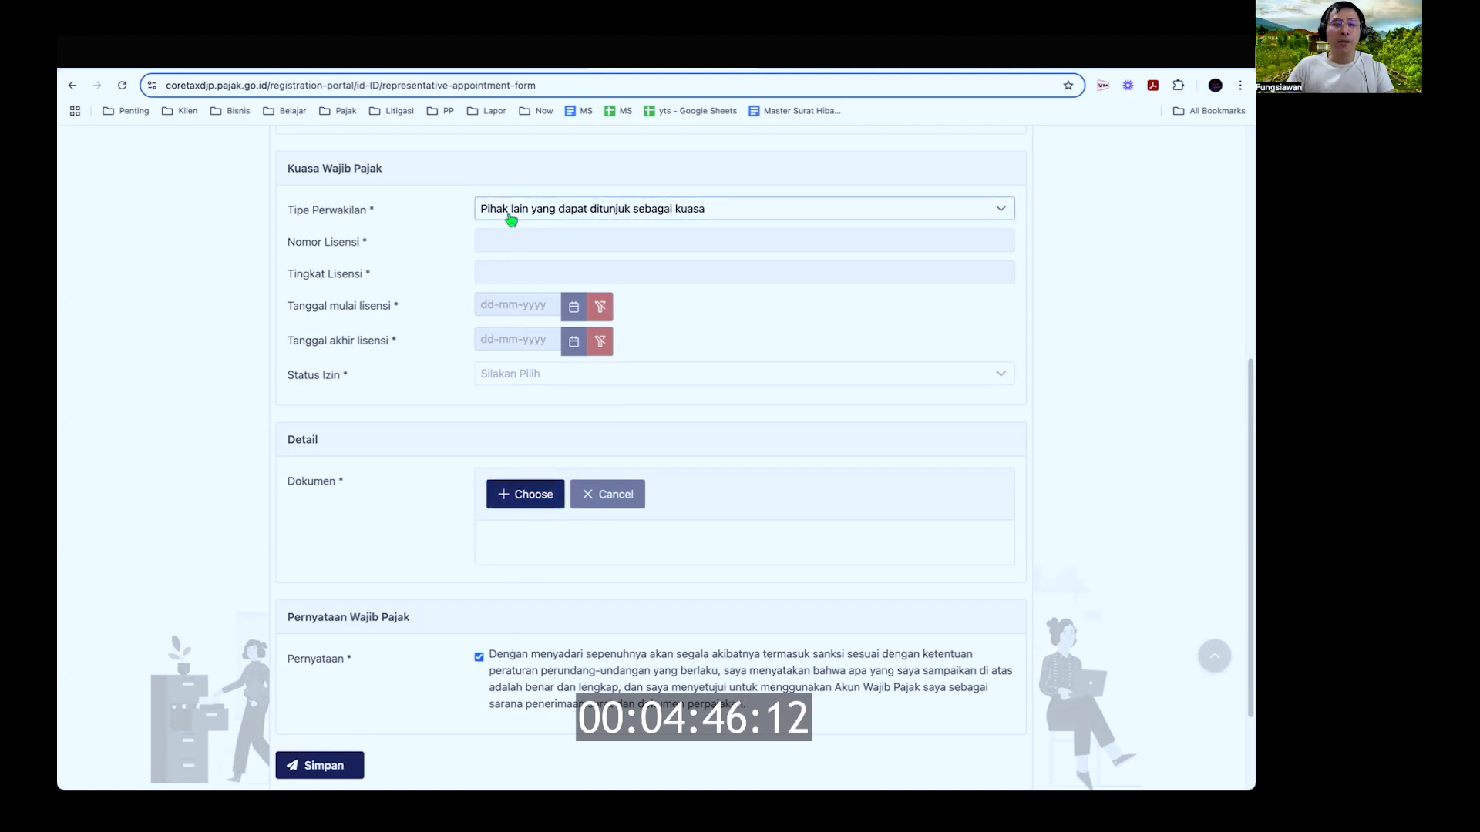
{"action": "left_click", "coordinate": [339, 765]}
Step: Read the Dokumen-required error, close it, and review the form
{"action": "left_click_drag", "start_coordinate": [554, 197], "coordinate": [662, 197]}
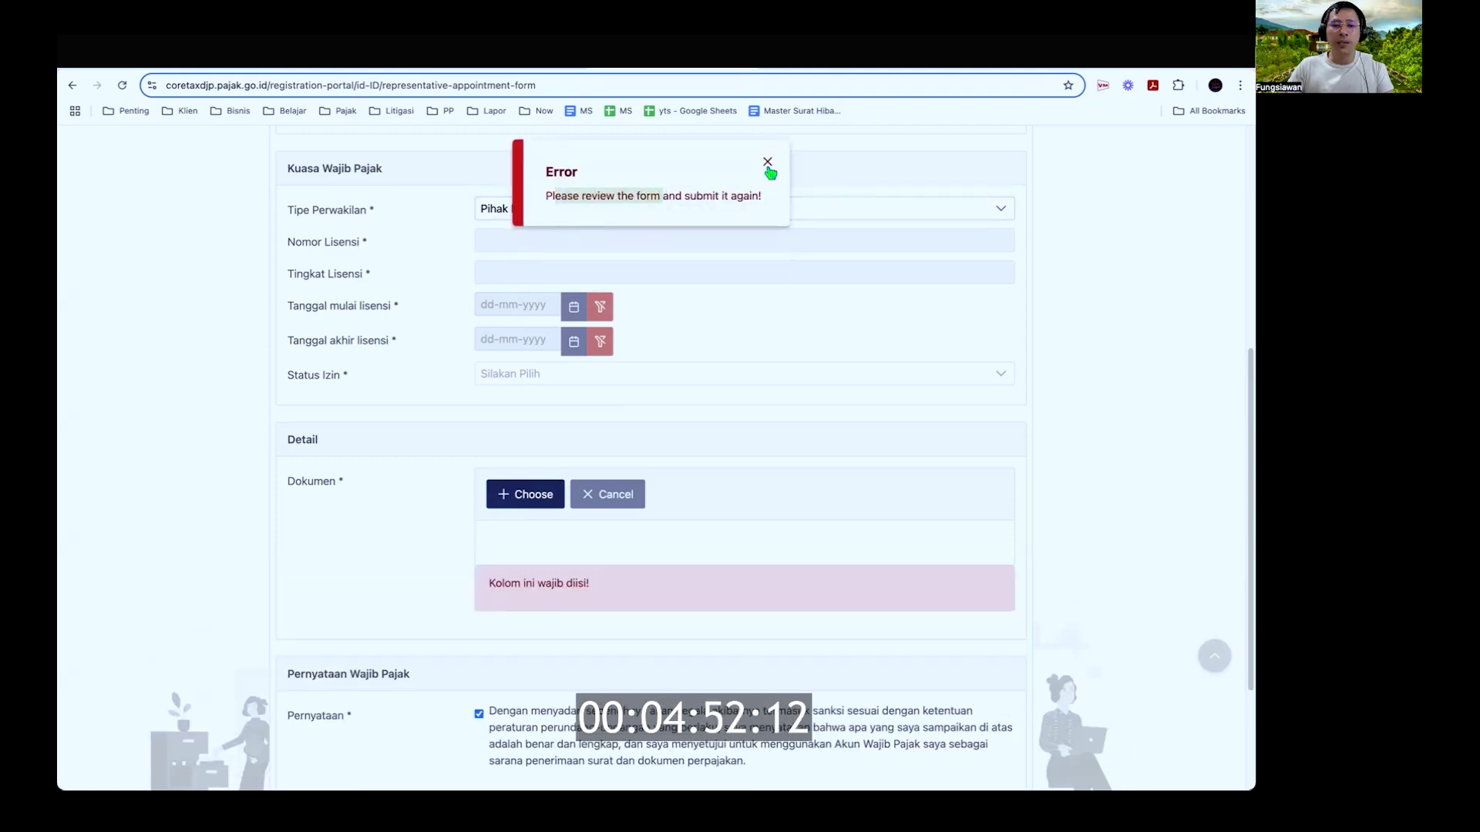
{"action": "left_click", "coordinate": [767, 162]}
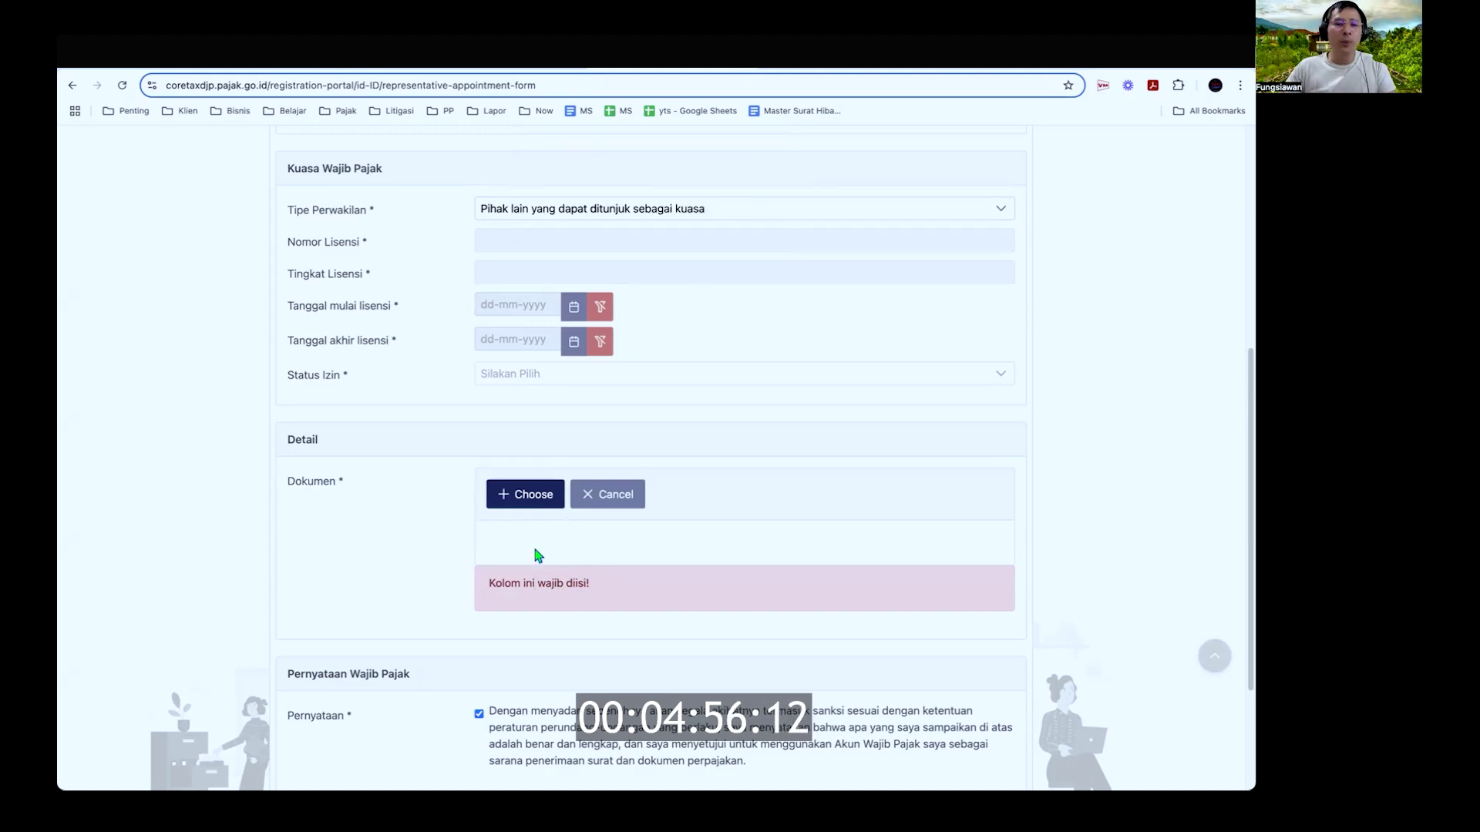
{"action": "scroll", "coordinate": [538, 555], "scroll_direction": "down", "scroll_amount": 5}
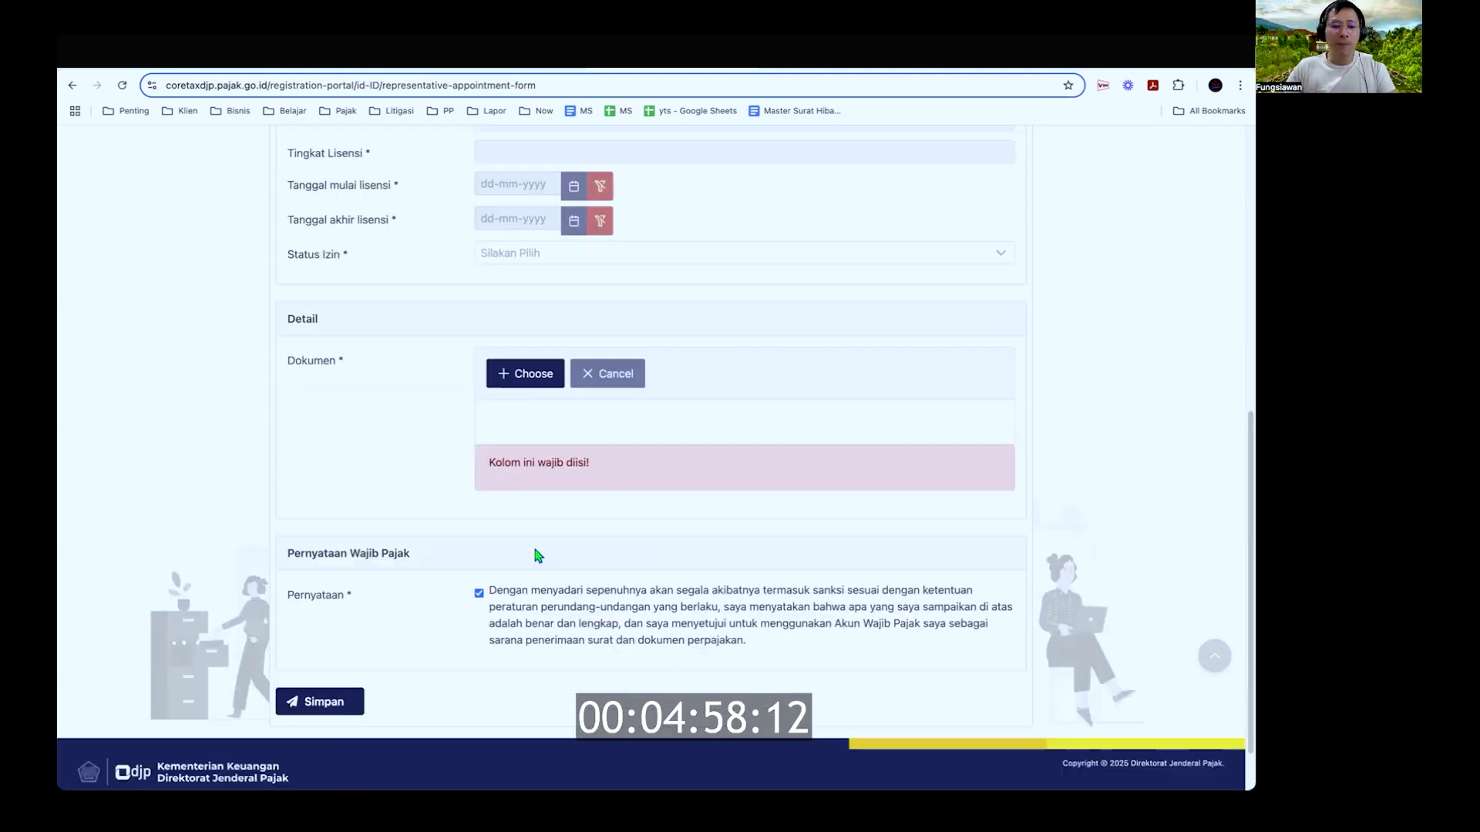
{"action": "scroll", "coordinate": [538, 555], "scroll_direction": "up", "scroll_amount": 4}
{"action": "scroll", "coordinate": [537, 554], "scroll_direction": "up", "scroll_amount": 1}
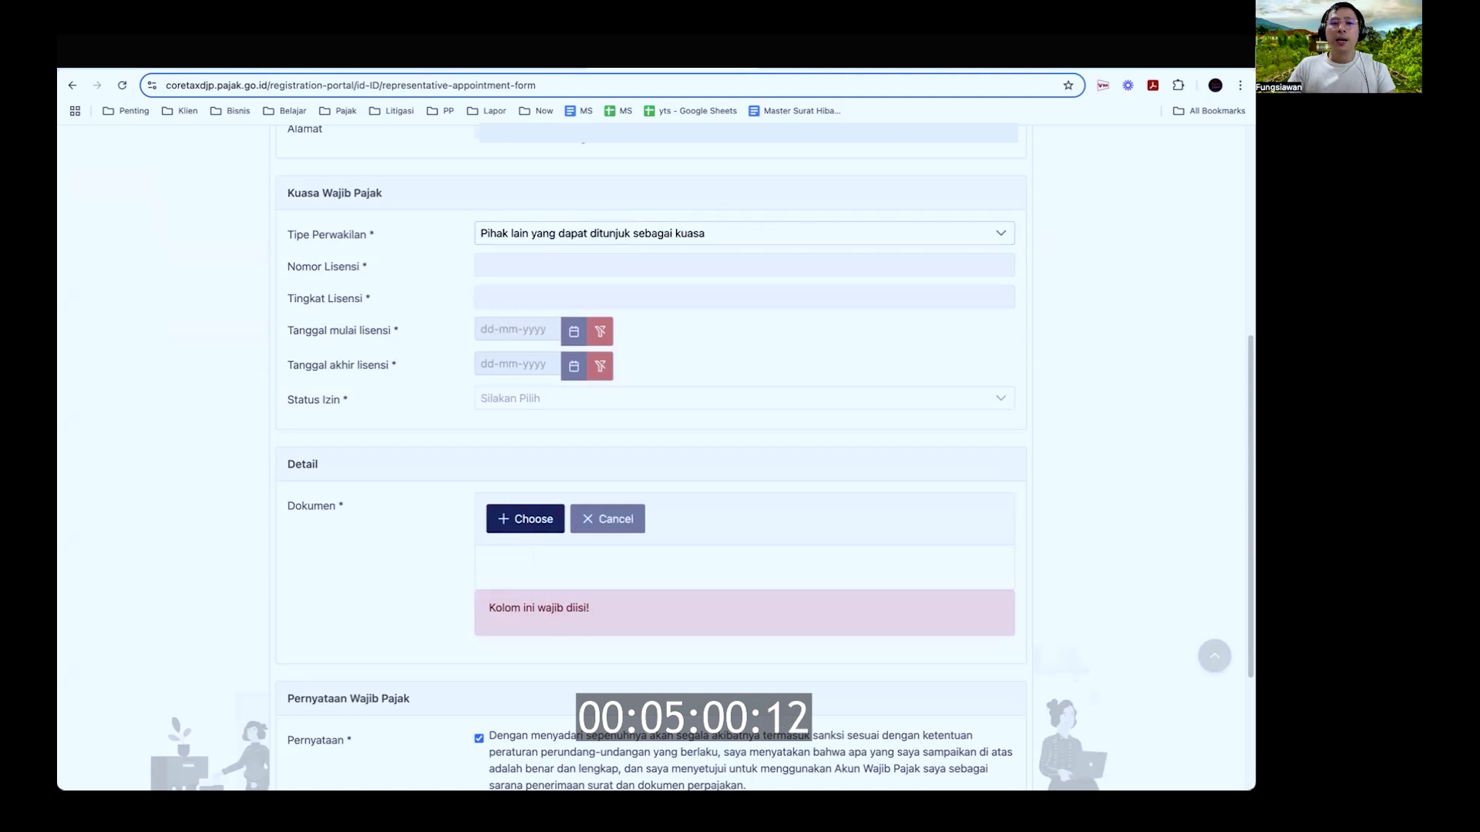
Step: Back in the tutorial sheet, move past the Langkah A rows down to the Langkah B heading at B34
{"action": "left_click", "coordinate": [644, 64]}
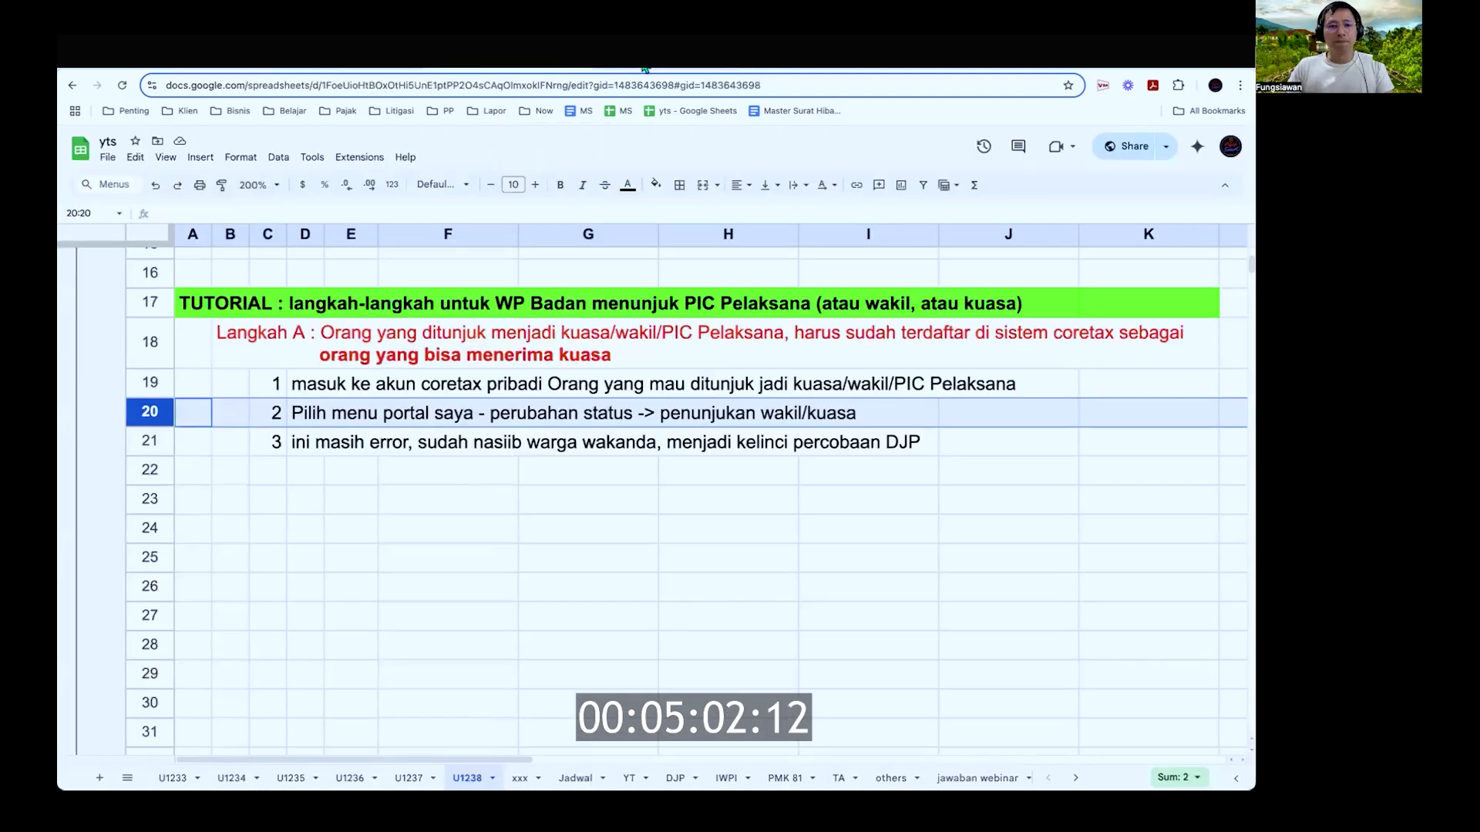
{"action": "key", "text": "Down"}
{"action": "key", "text": "Down"}
{"action": "key", "text": "Right"}
{"action": "key", "text": "Up"}
{"action": "key", "text": "Up"}
{"action": "key", "text": "Up"}
{"action": "key", "text": "Up"}
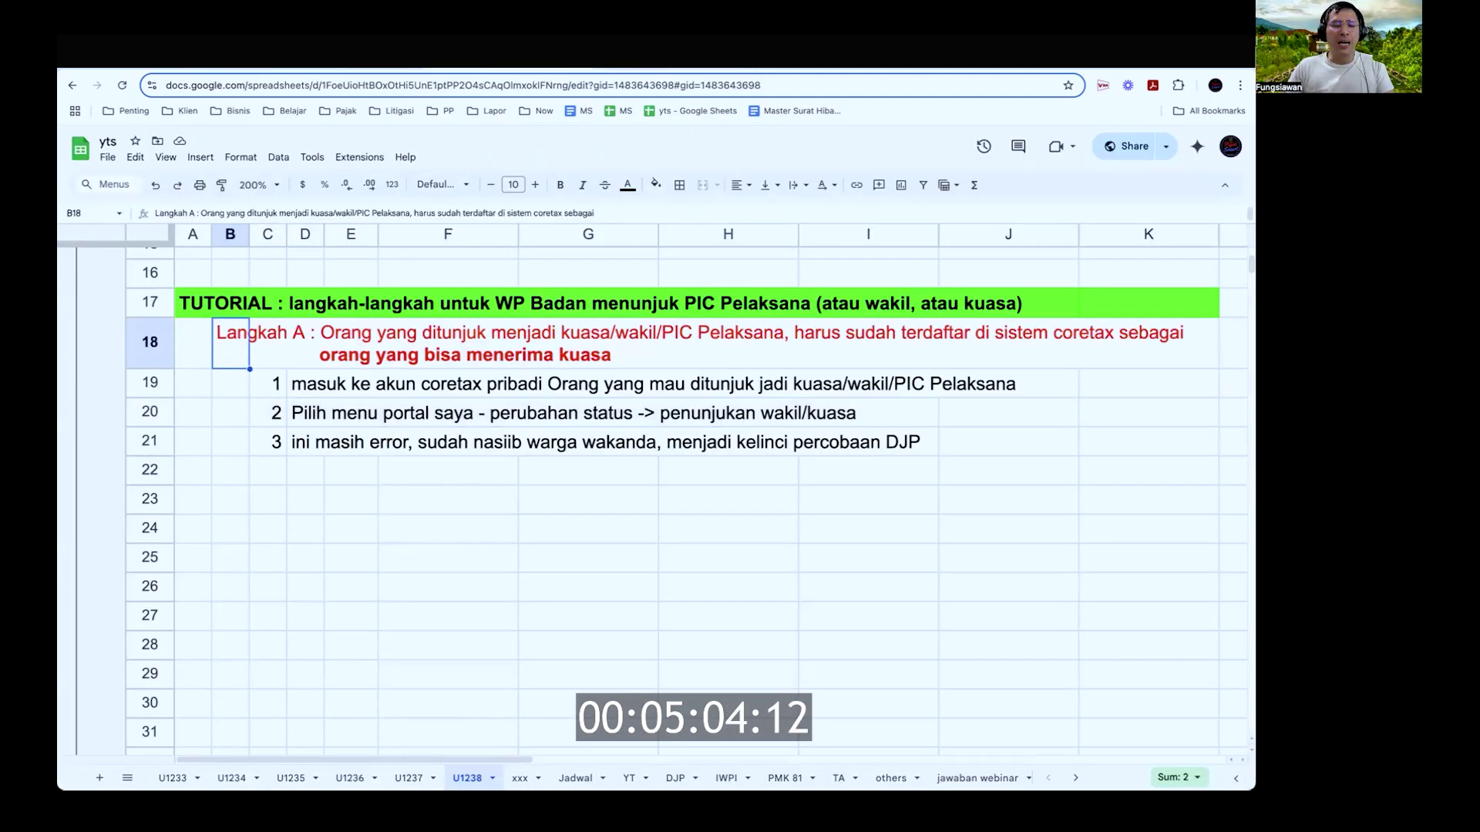
{"action": "key", "text": "shift+space"}
{"action": "key", "text": "shift+Down"}
{"action": "key", "text": "shift+Down"}
{"action": "key", "text": "shift+Down"}
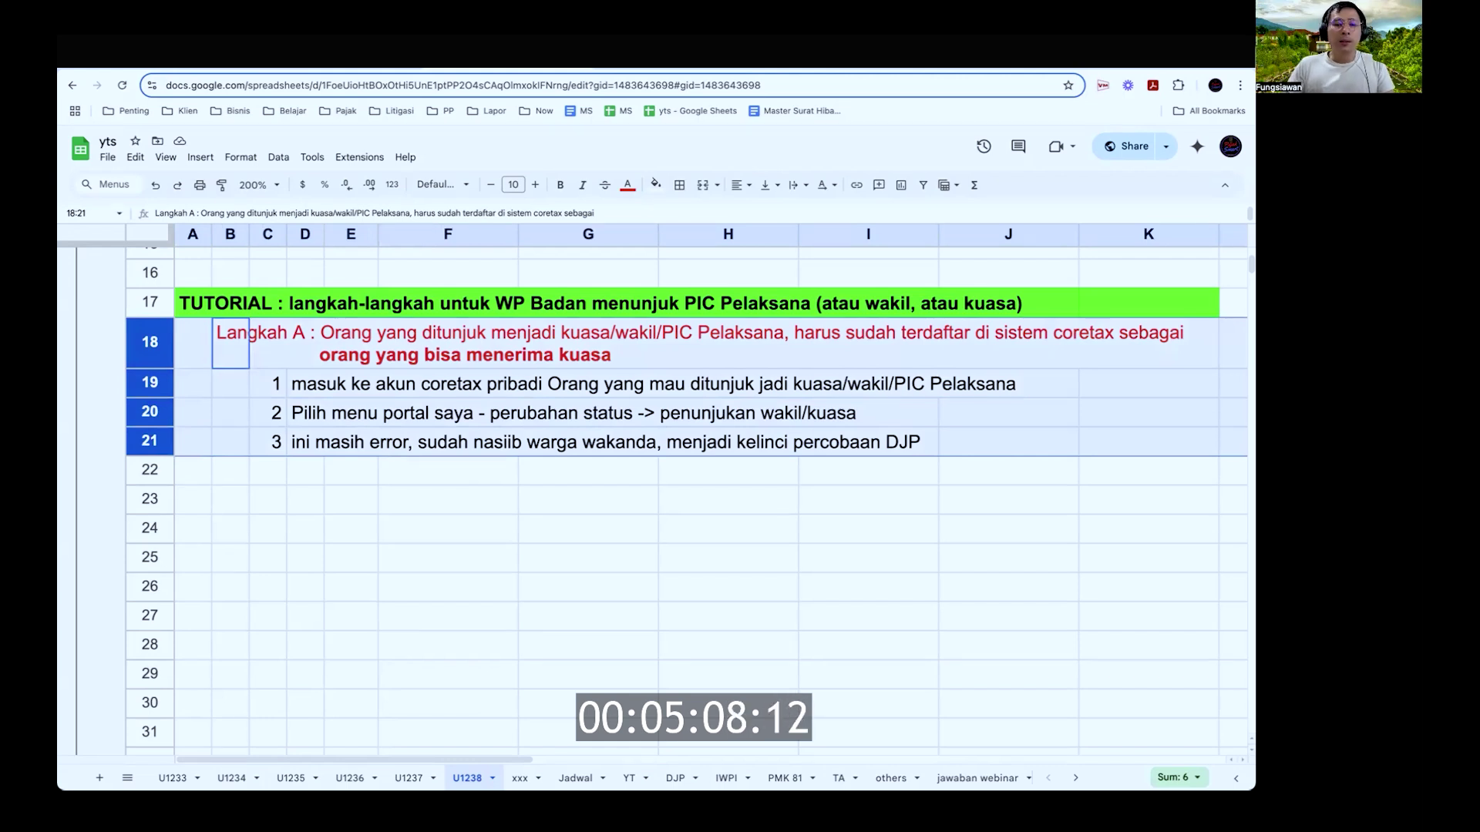
{"action": "key", "text": "Down"}
{"action": "key", "text": "Down"}
{"action": "key", "text": "Down"}
{"action": "key", "text": "Down"}
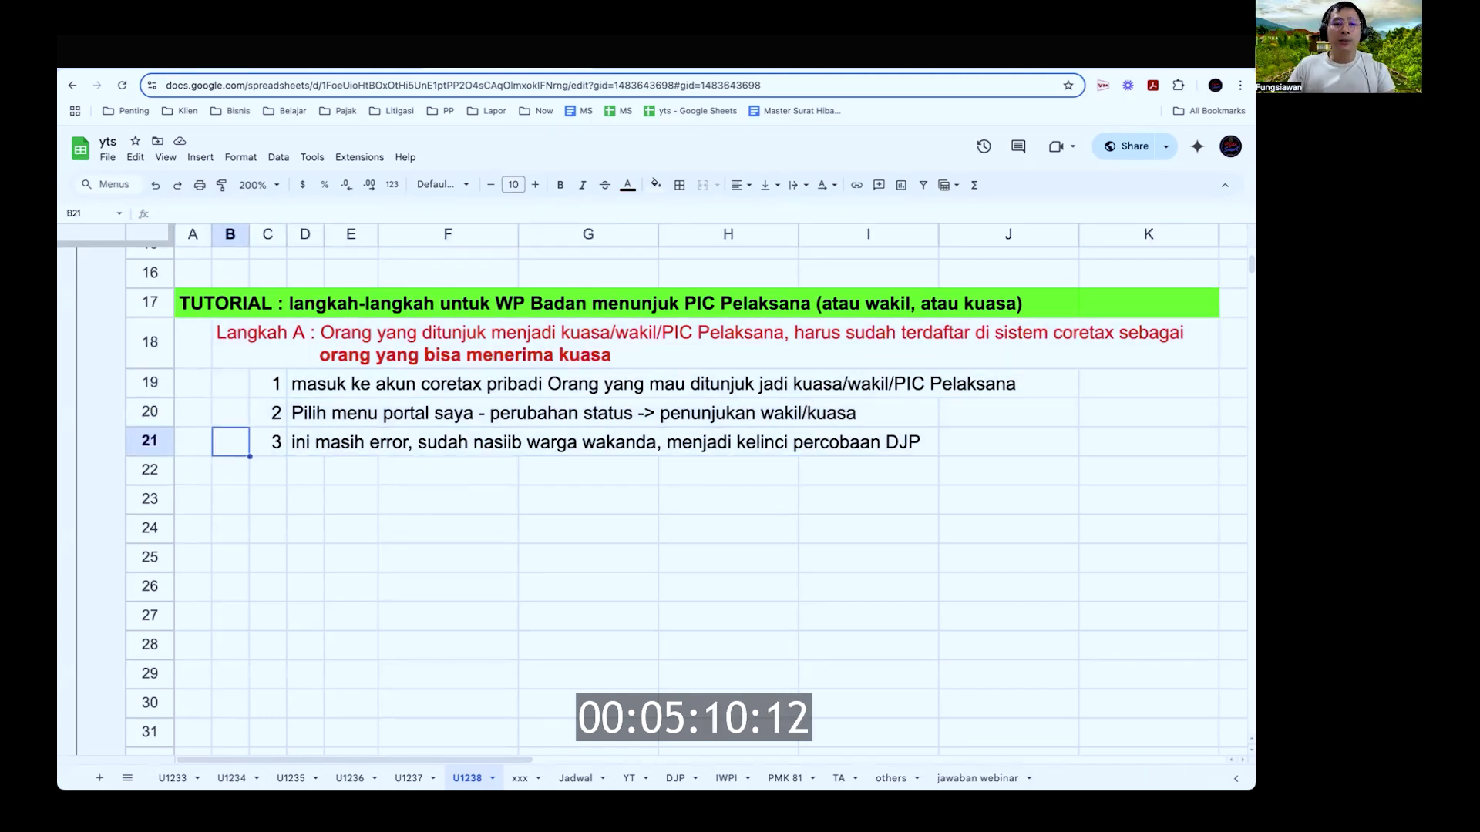
{"action": "key", "text": "ctrl+Down"}
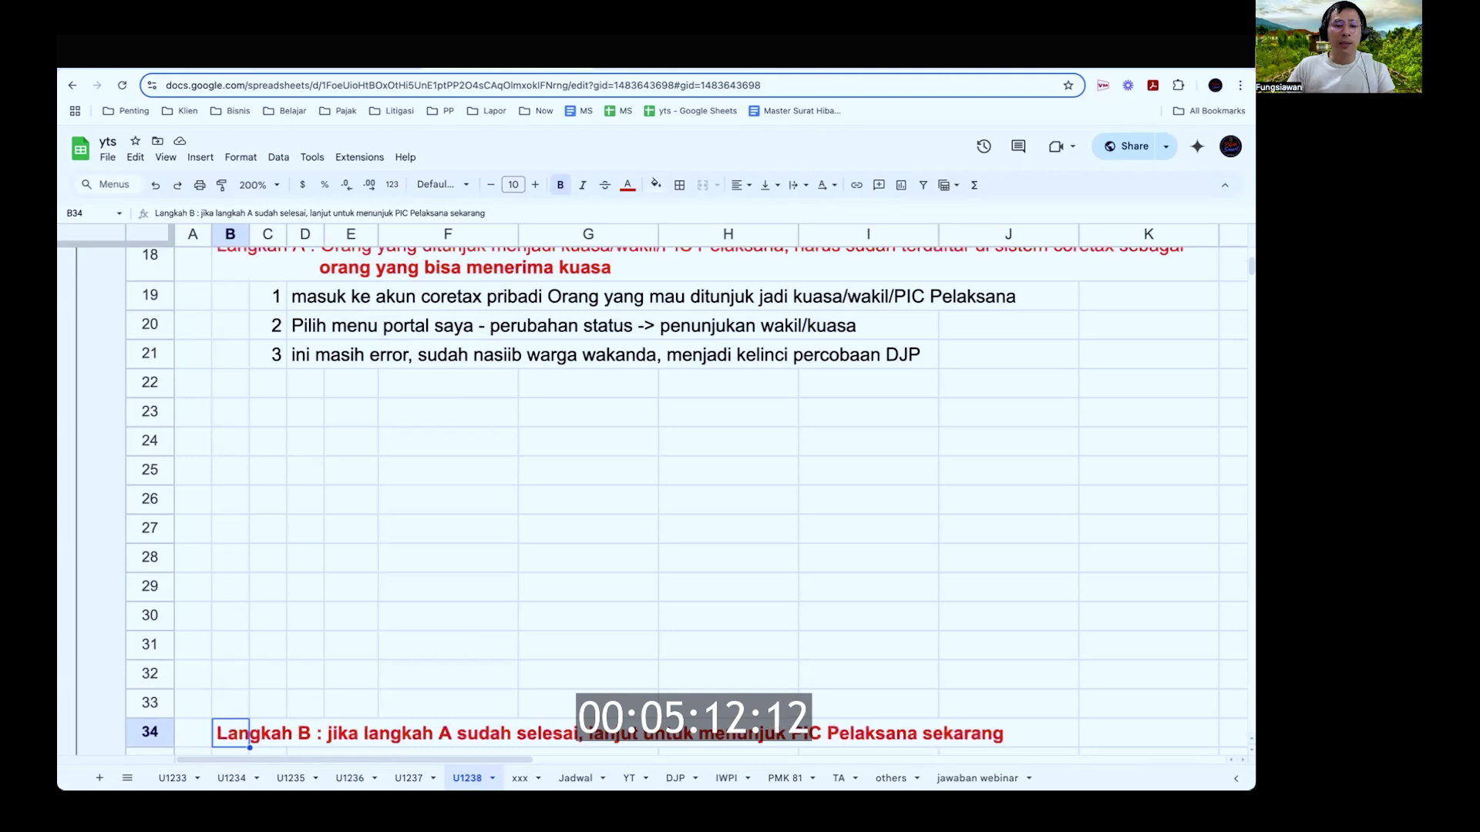
{"action": "scroll", "coordinate": [561, 571], "scroll_direction": "down", "scroll_amount": 5}
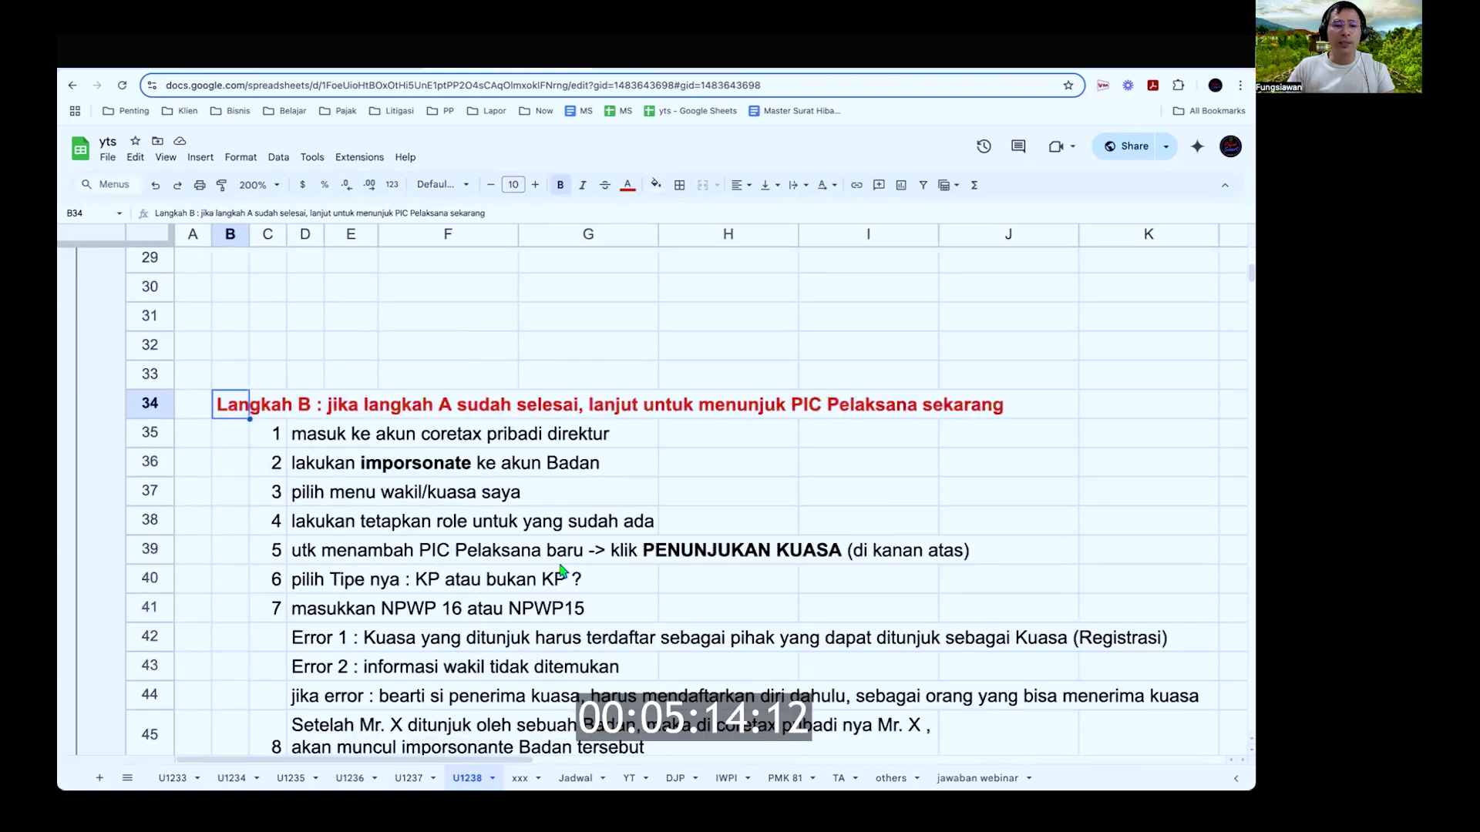
{"action": "scroll", "coordinate": [561, 570], "scroll_direction": "down", "scroll_amount": 2}
{"action": "left_click", "coordinate": [152, 286]}
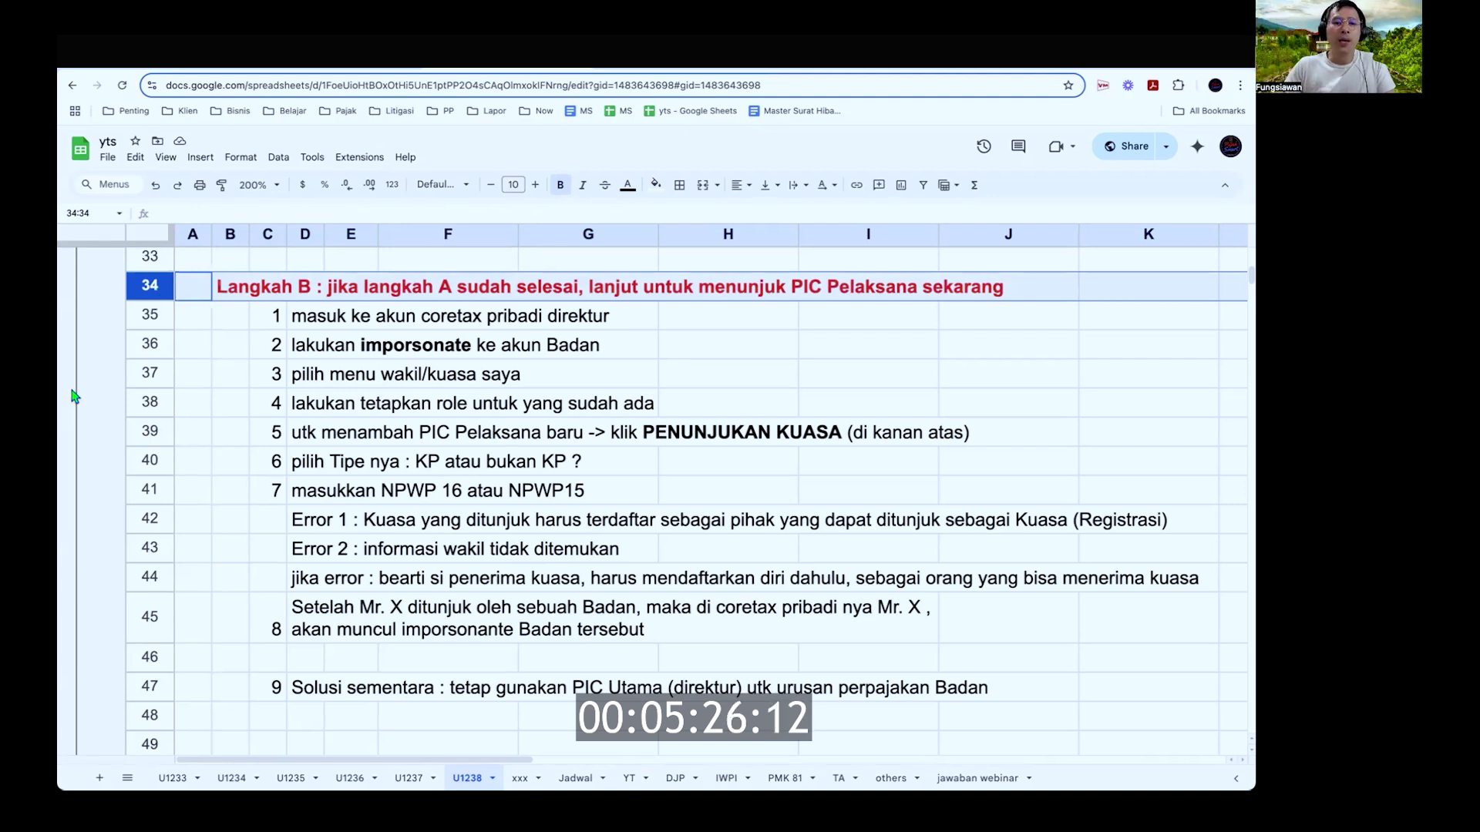
{"action": "left_click", "coordinate": [159, 316]}
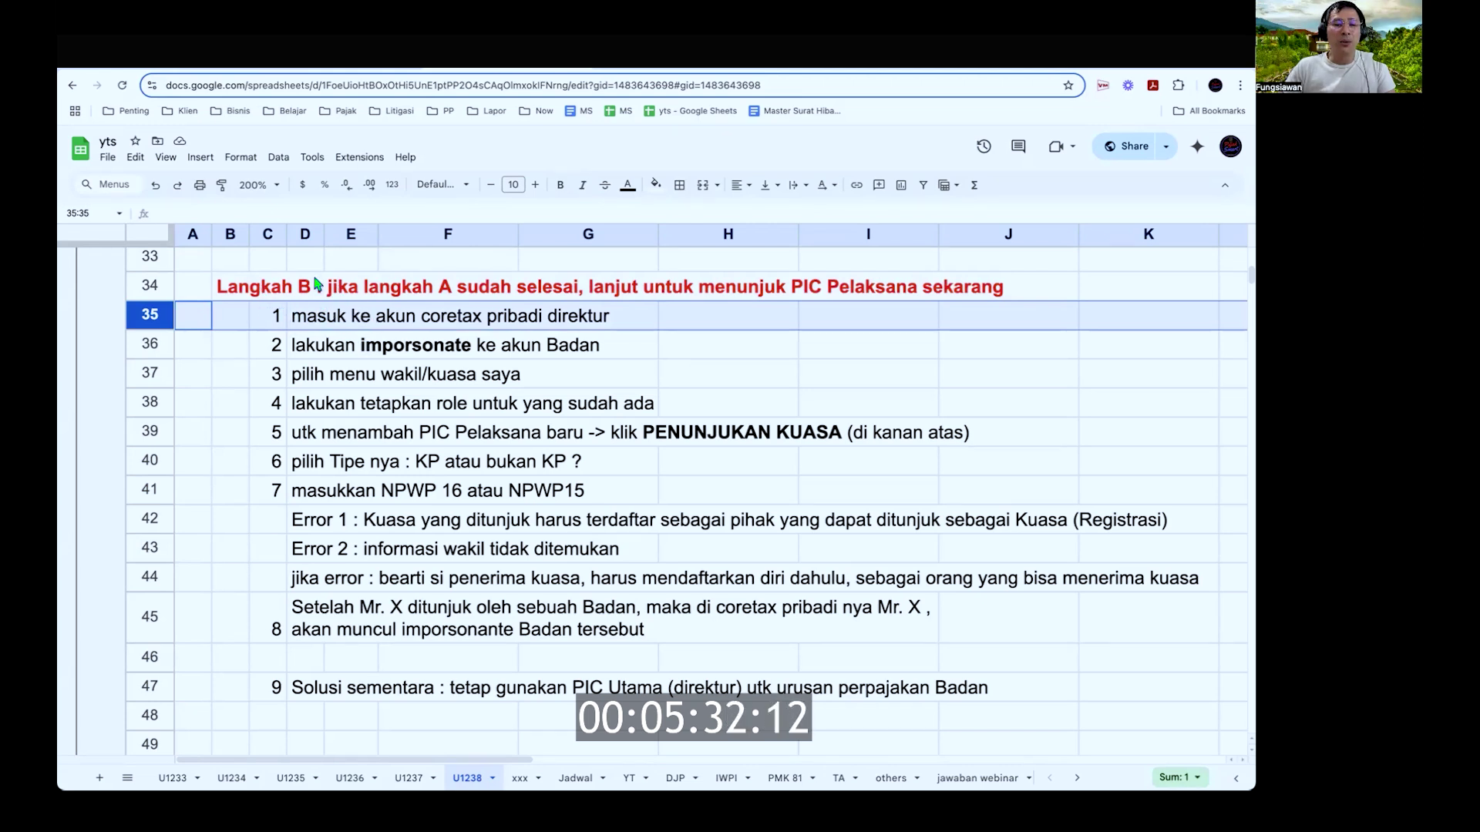
{"action": "left_click", "coordinate": [151, 347]}
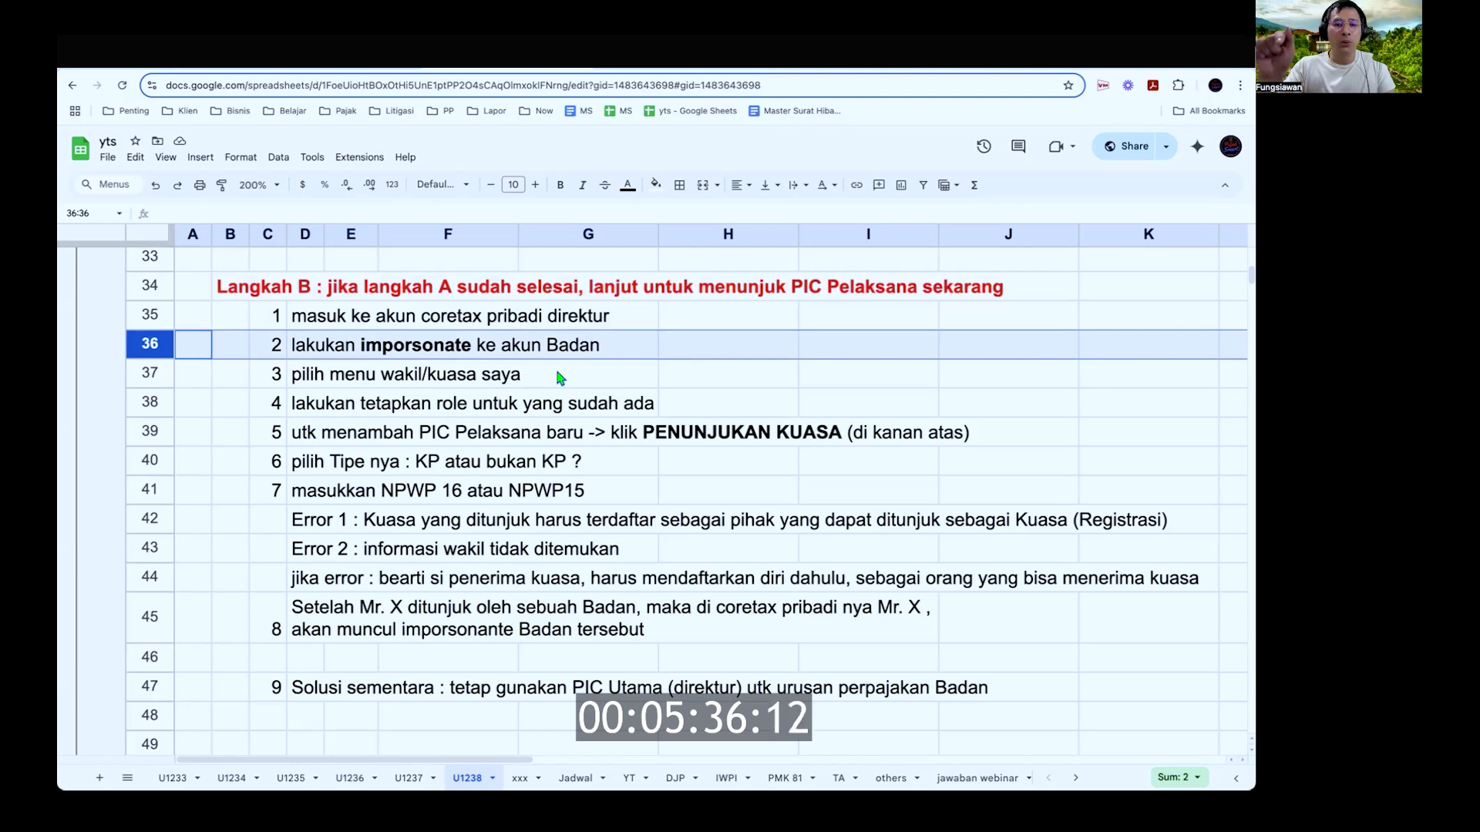
{"action": "left_click", "coordinate": [154, 374]}
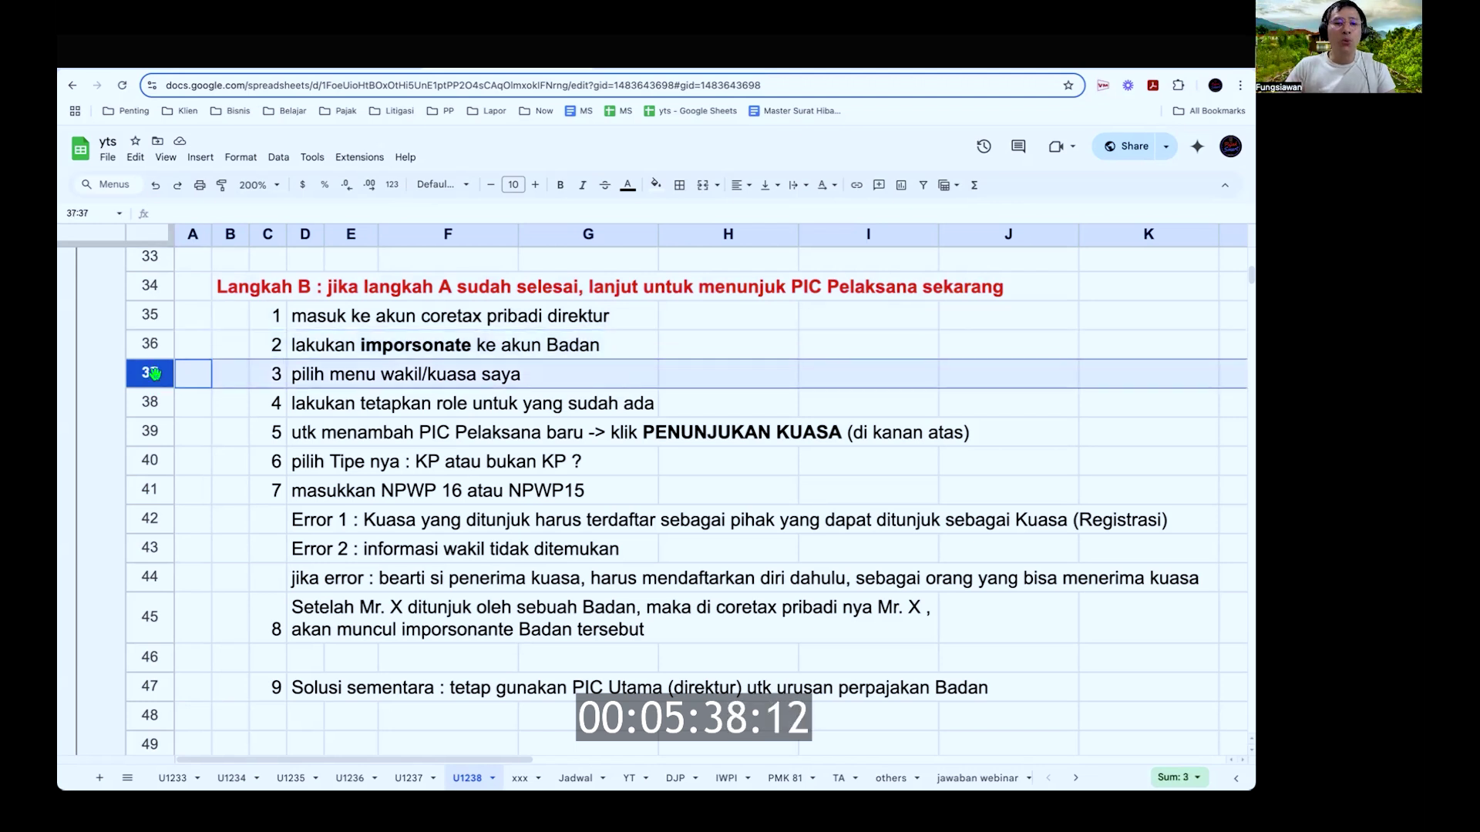
{"action": "left_click", "coordinate": [153, 401]}
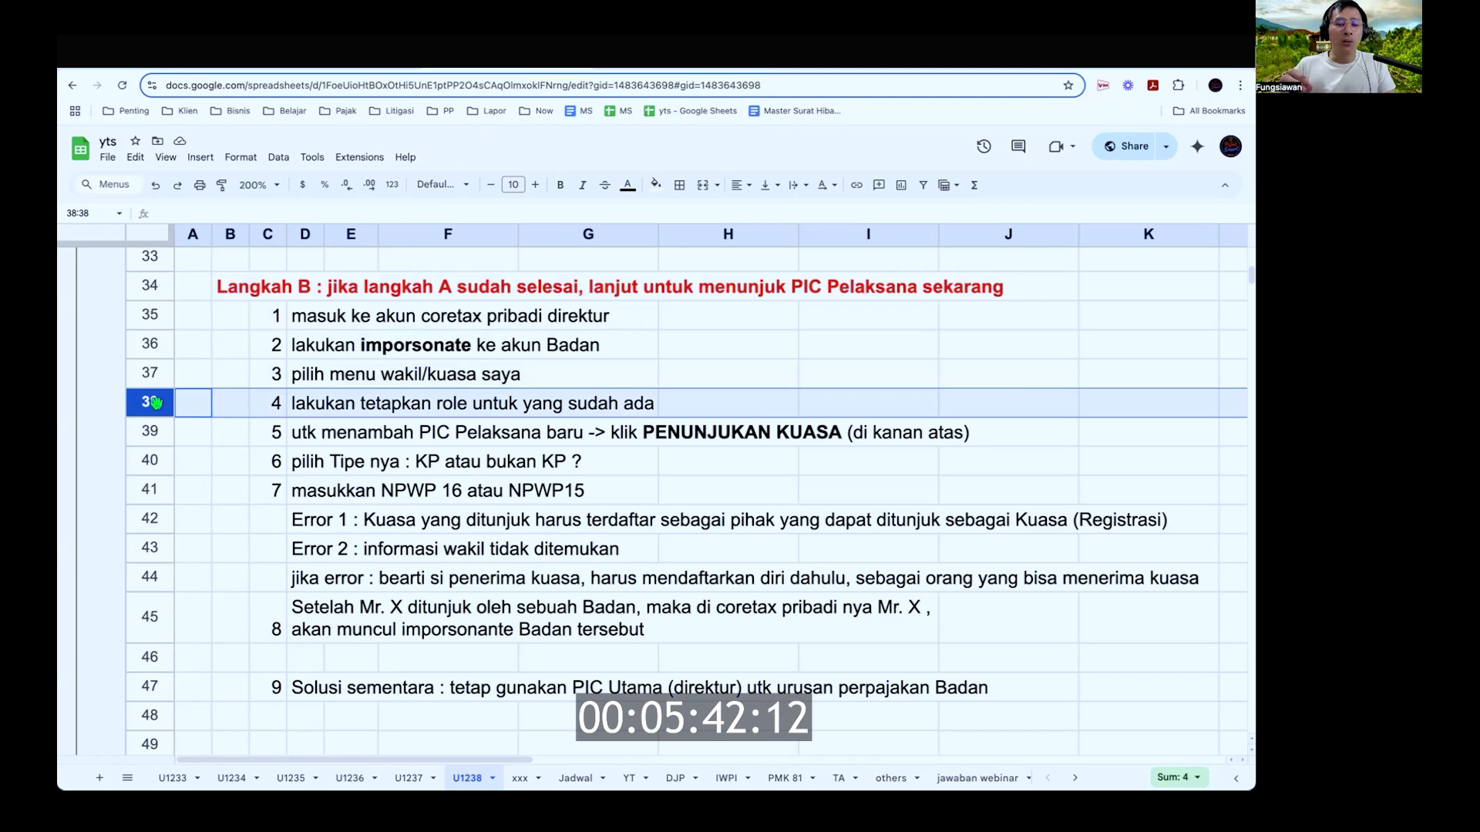
{"action": "left_click", "coordinate": [154, 430]}
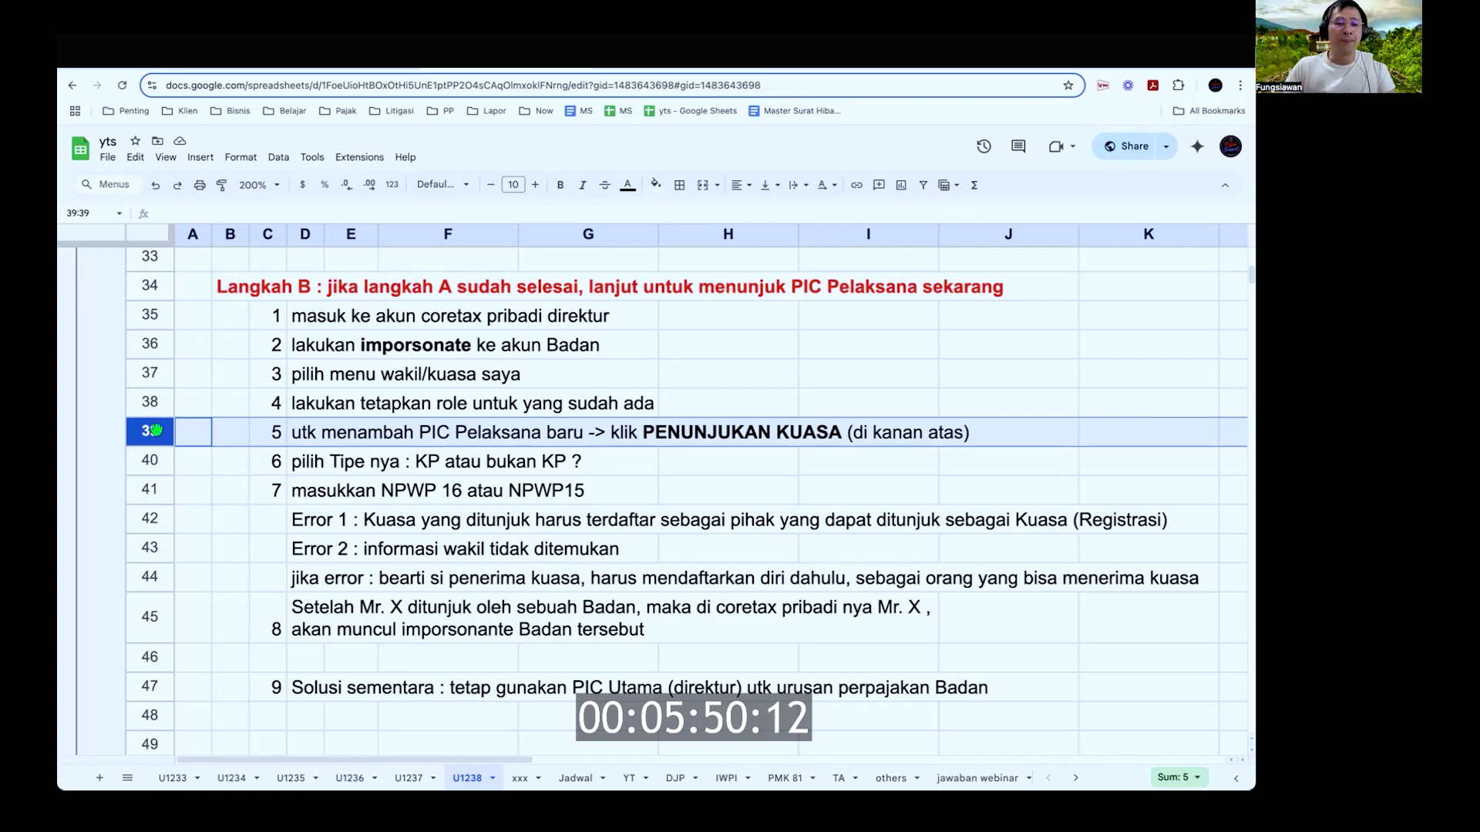
{"action": "left_click", "coordinate": [154, 459]}
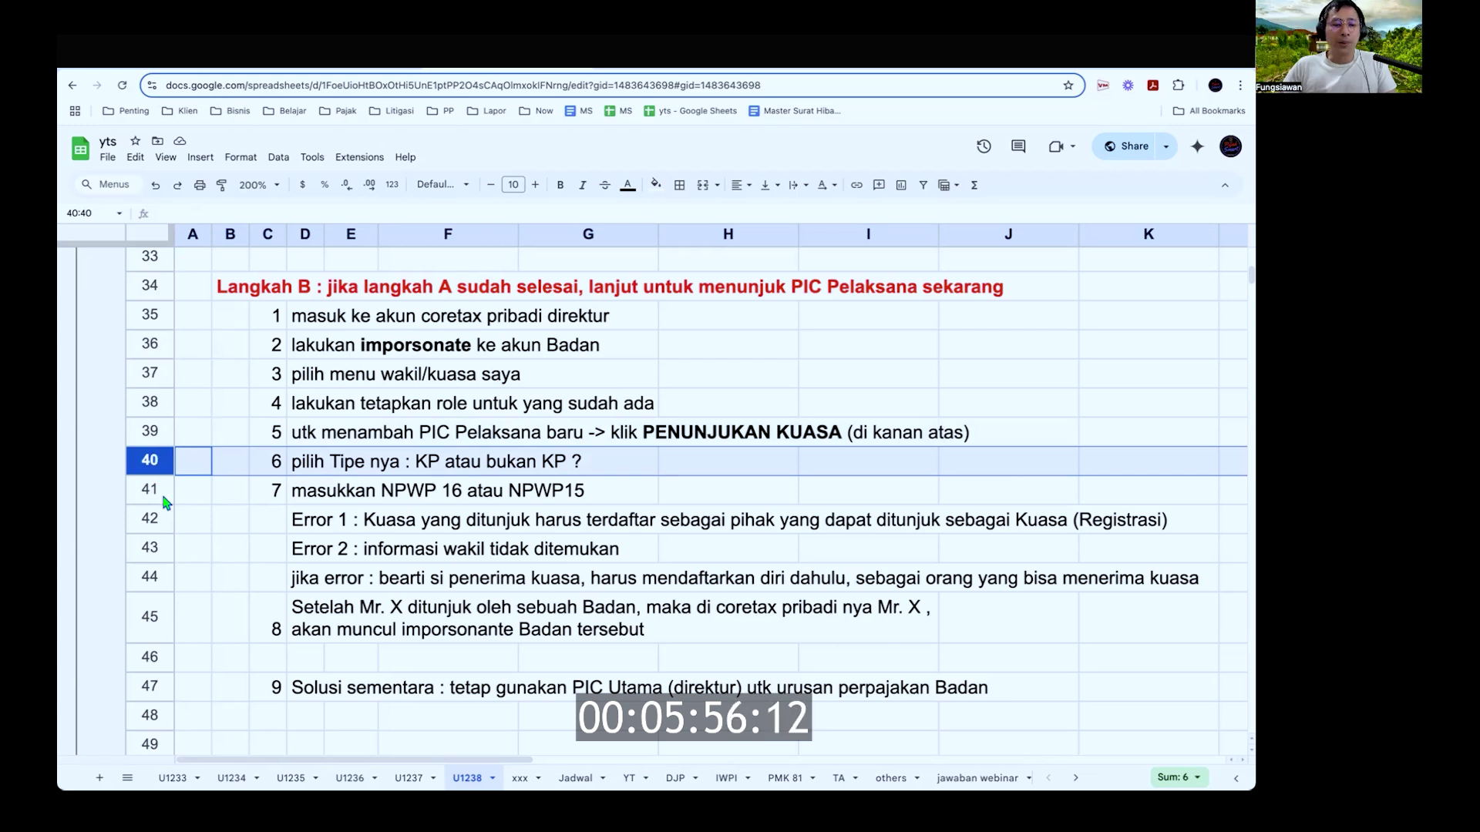
{"action": "left_click", "coordinate": [150, 490]}
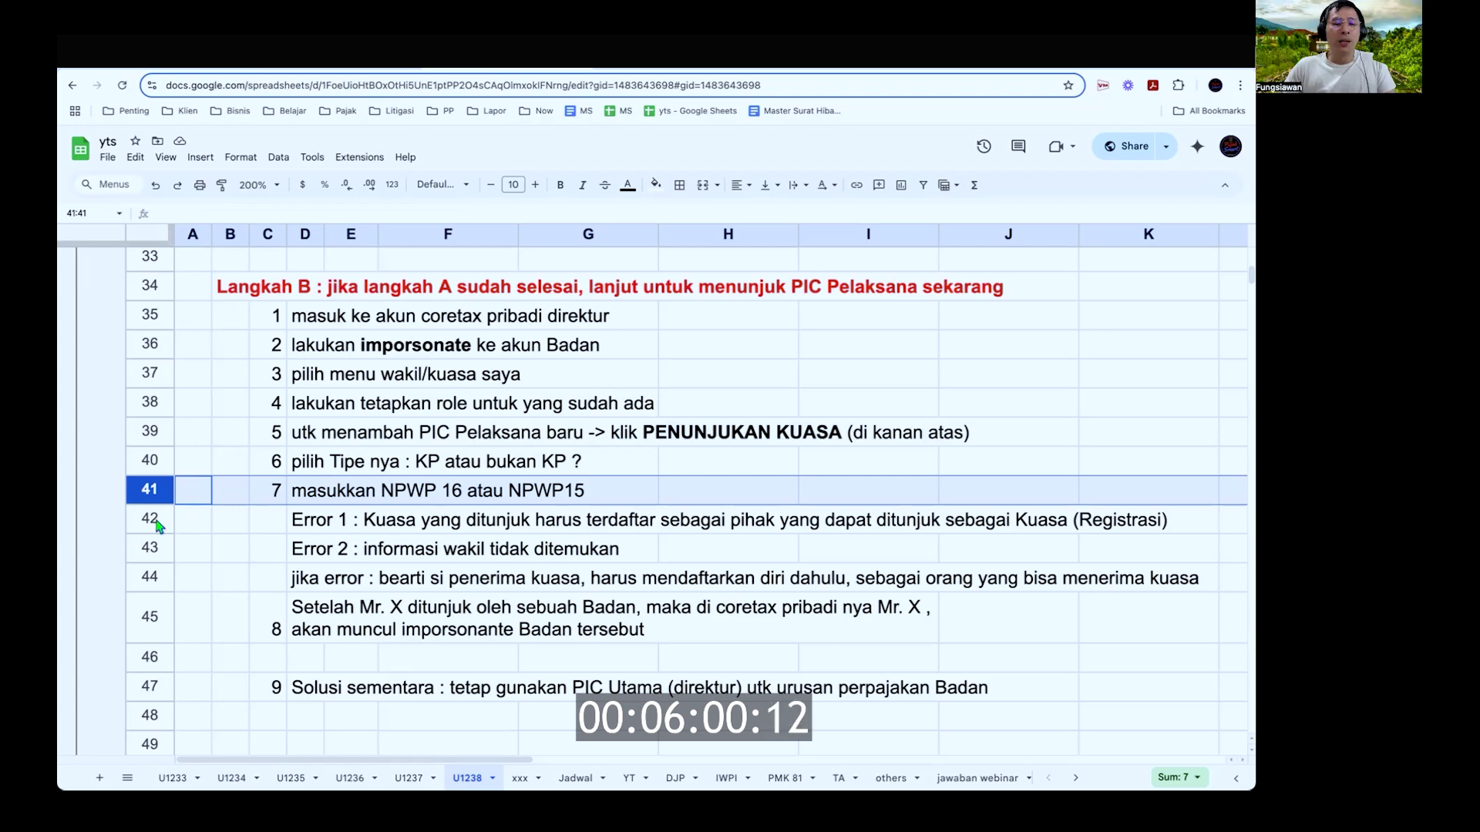
{"action": "left_click", "coordinate": [158, 528]}
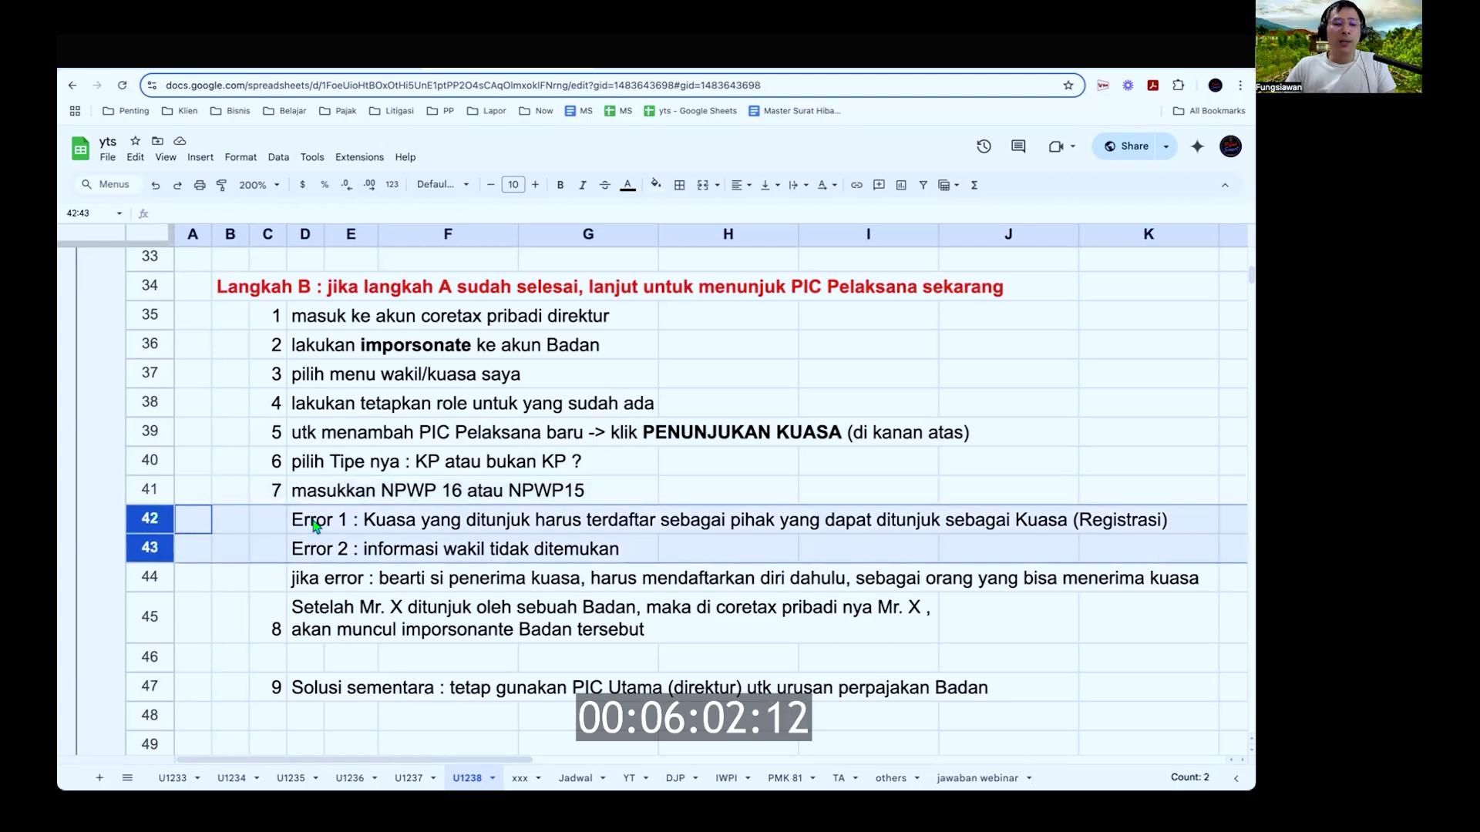
{"action": "double_click", "coordinate": [367, 518]}
{"action": "left_click_drag", "start_coordinate": [367, 514], "coordinate": [591, 523]}
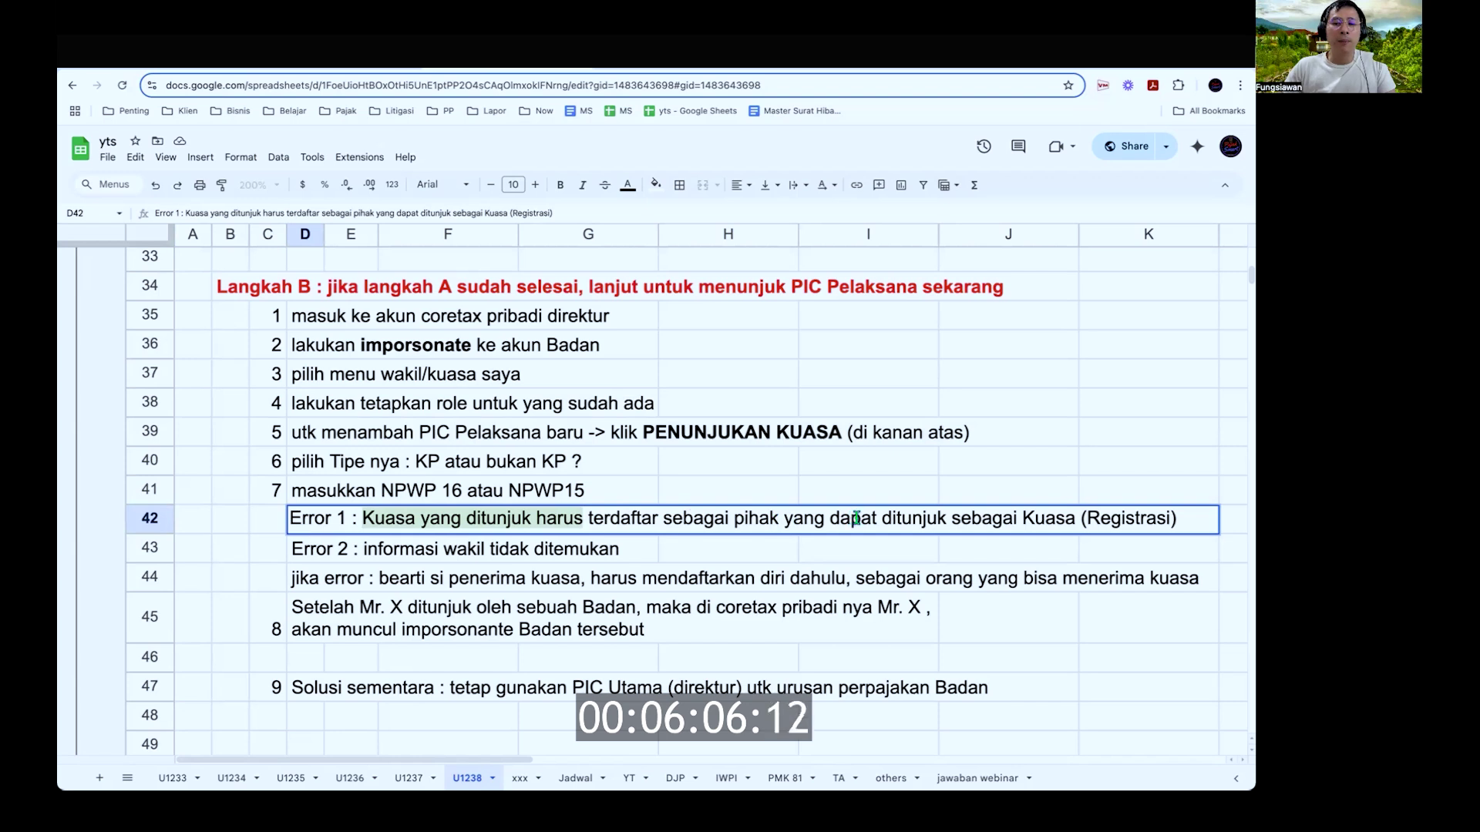
{"action": "left_click_drag", "start_coordinate": [1186, 517], "coordinate": [361, 518]}
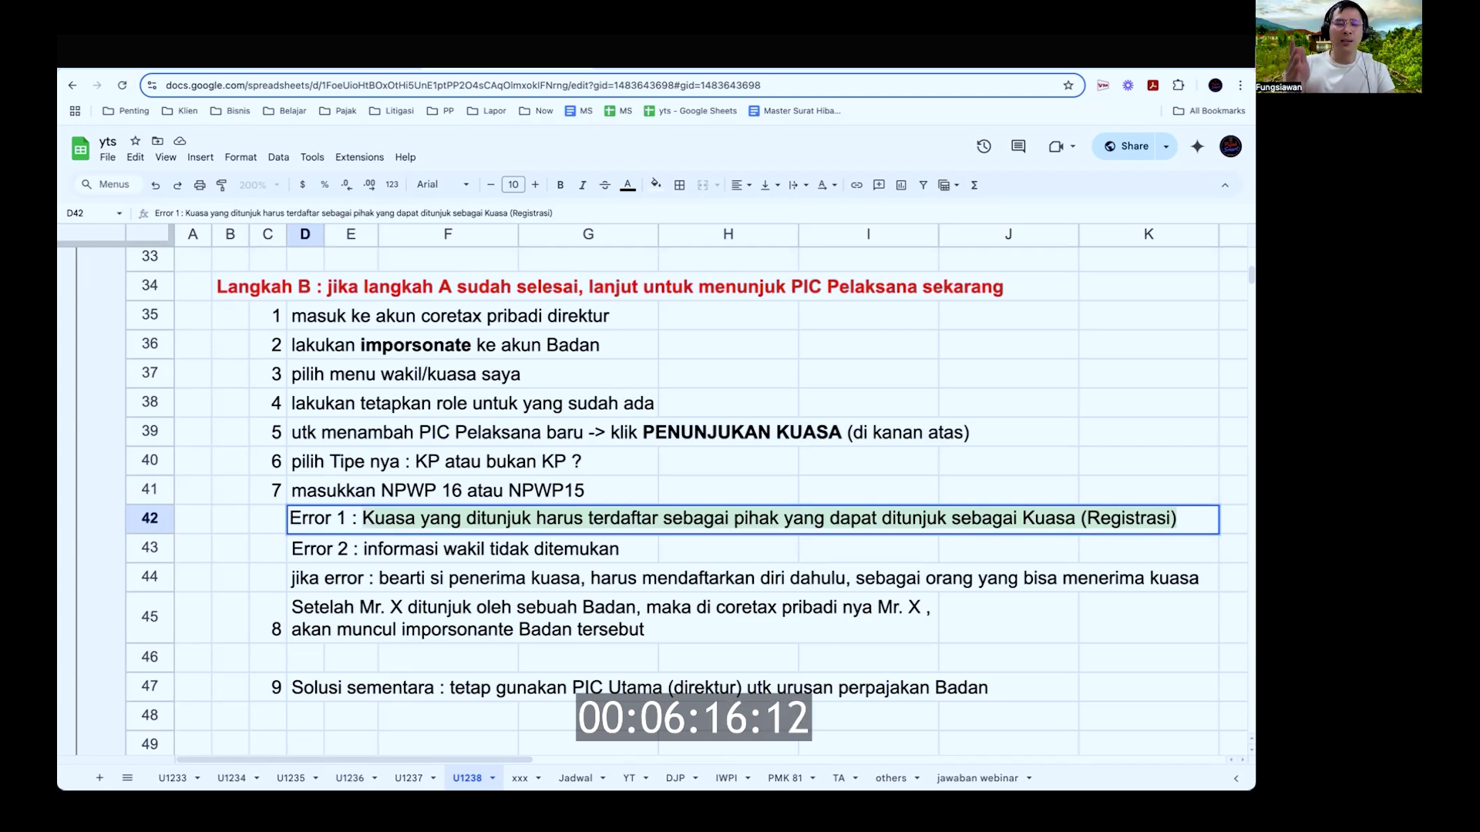
{"action": "left_click", "coordinate": [470, 547]}
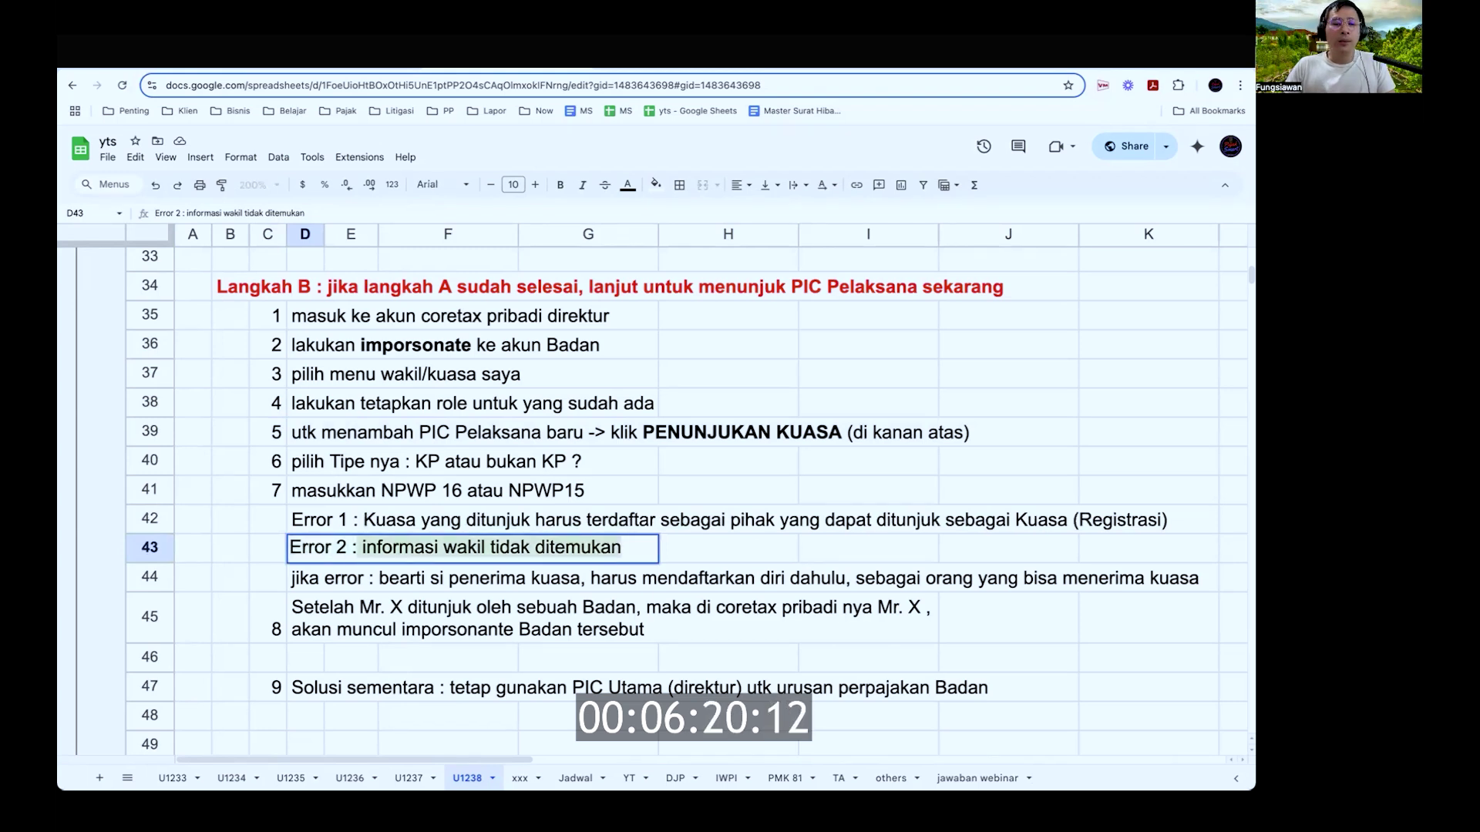
{"action": "double_click", "coordinate": [306, 578]}
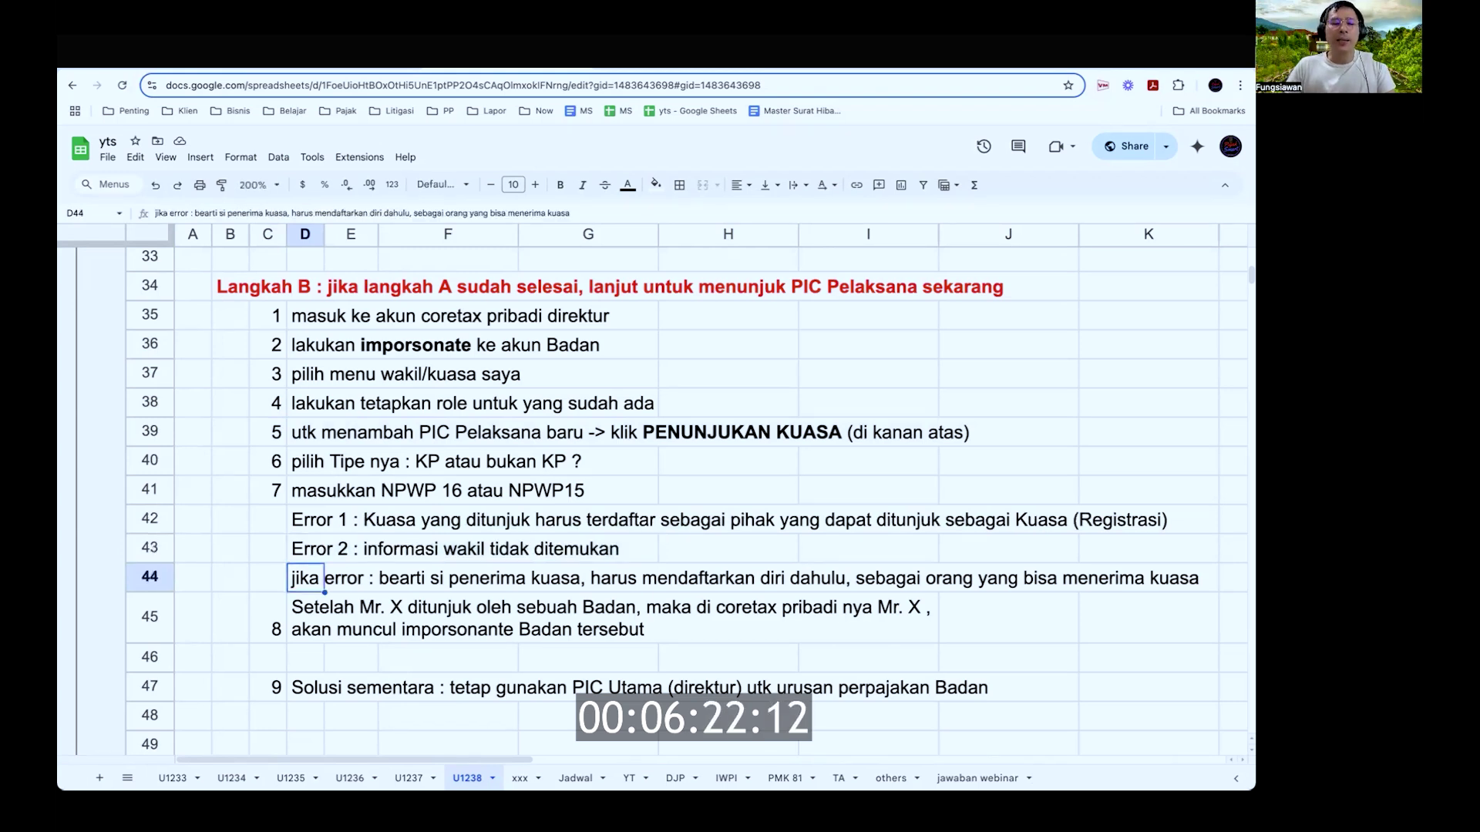
{"action": "key", "text": "shift+Down"}
{"action": "key", "text": "shift+Up"}
{"action": "key", "text": "shift+Right"}
{"action": "key", "text": "shift+Right"}
{"action": "key", "text": "shift+Right"}
{"action": "key", "text": "shift+Right"}
{"action": "key", "text": "shift+Right"}
{"action": "key", "text": "shift+Right"}
{"action": "key", "text": "shift+Right"}
{"action": "key", "text": "shift+Right"}
{"action": "key", "text": "shift+Right"}
{"action": "key", "text": "shift+Right"}
{"action": "key", "text": "shift+Right"}
{"action": "key", "text": "shift+Right"}
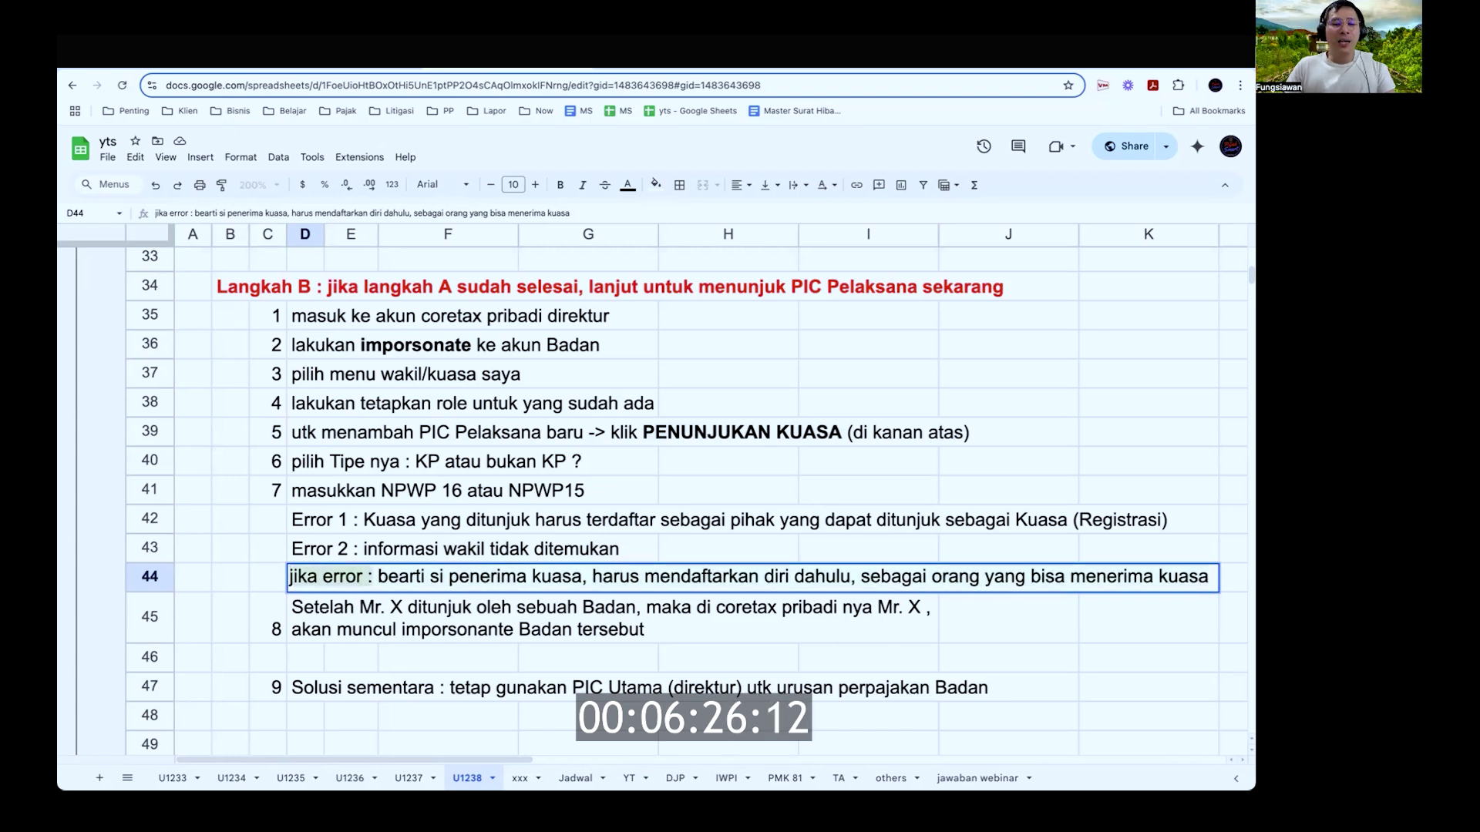
{"action": "key", "text": "alt+shift+Right"}
{"action": "key", "text": "alt+shift+Right"}
{"action": "key", "text": "alt+shift+Right"}
{"action": "key", "text": "alt+shift+Right"}
{"action": "key", "text": "alt+shift+Right"}
{"action": "key", "text": "alt+shift+Right"}
{"action": "key", "text": "alt+shift+Right"}
{"action": "key", "text": "alt+shift+Right"}
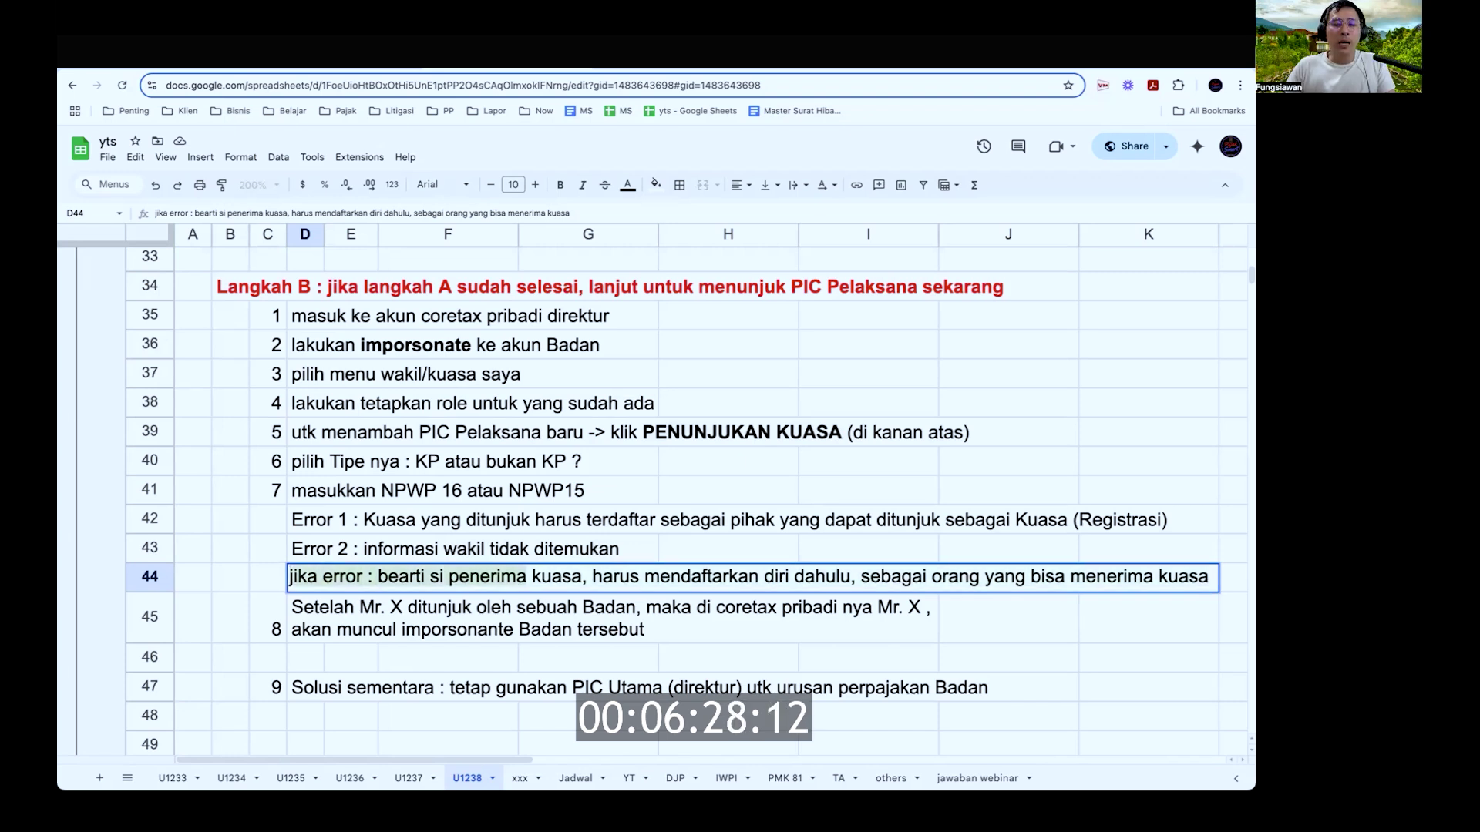
{"action": "key", "text": "shift+End"}
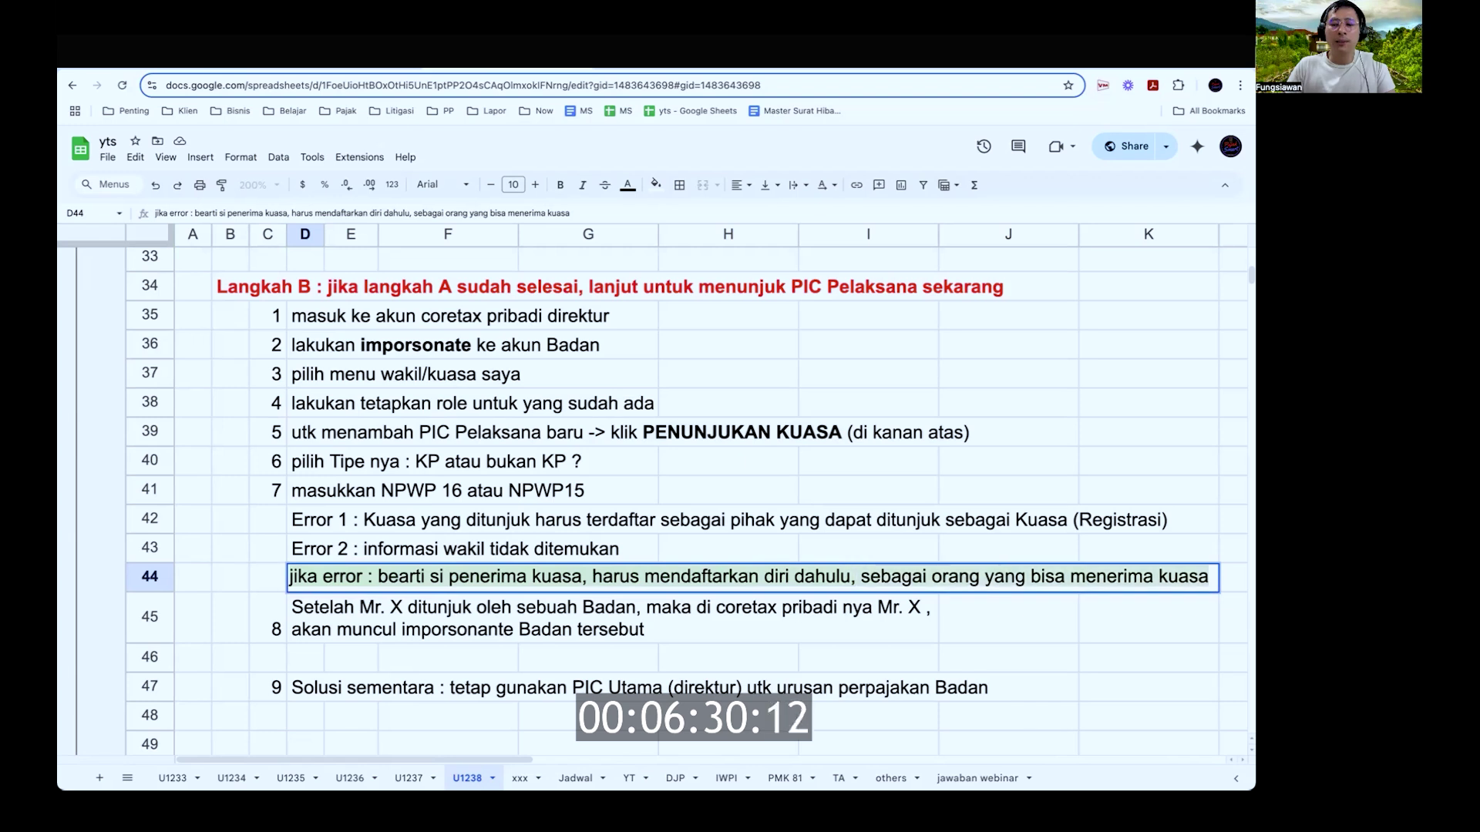
{"action": "key", "text": "Return"}
{"action": "key", "text": "Return"}
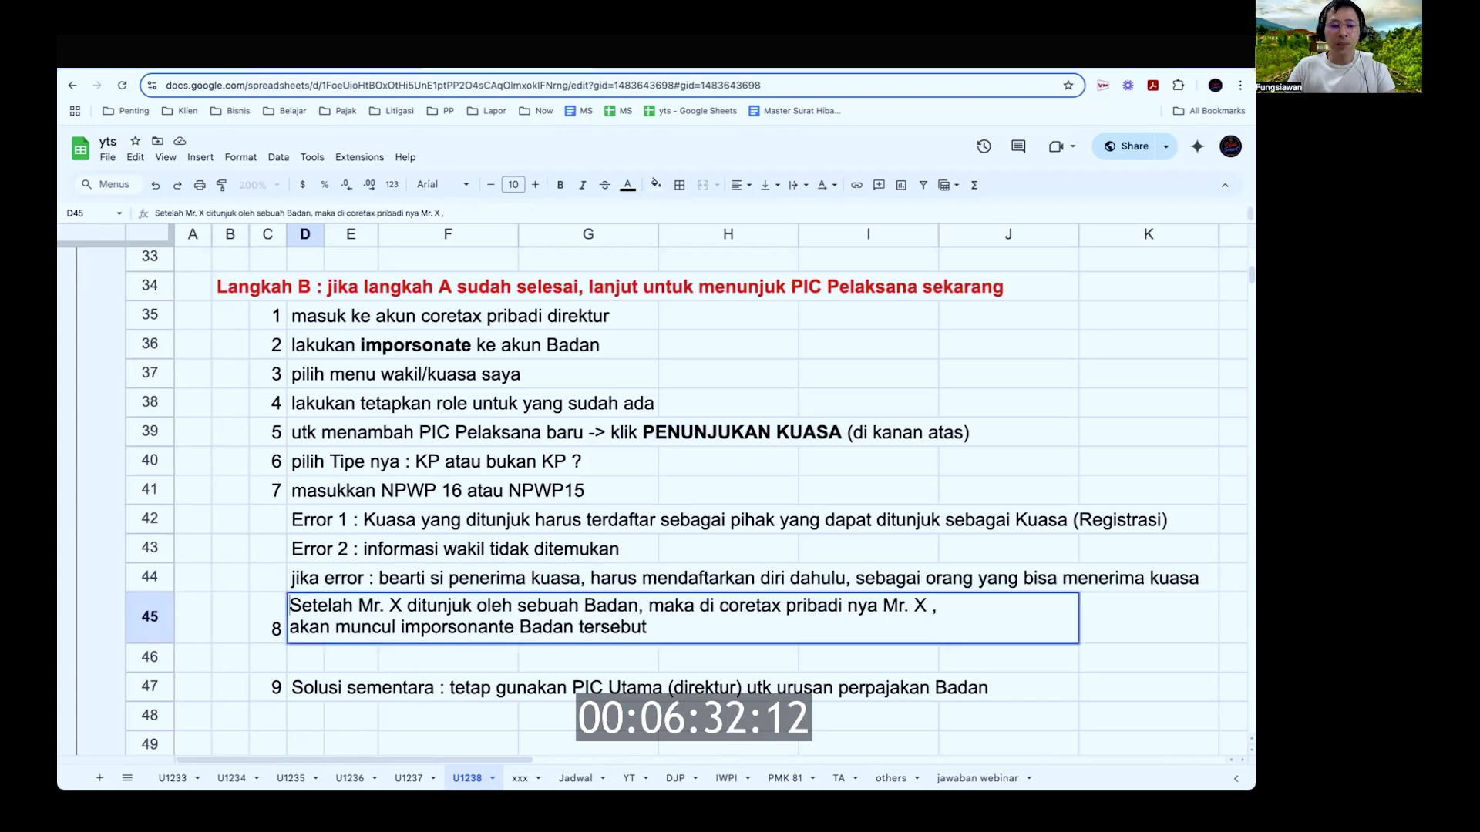
{"action": "key", "text": "alt+shift+Right"}
{"action": "key", "text": "alt+shift+Right"}
{"action": "key", "text": "alt+shift+Right"}
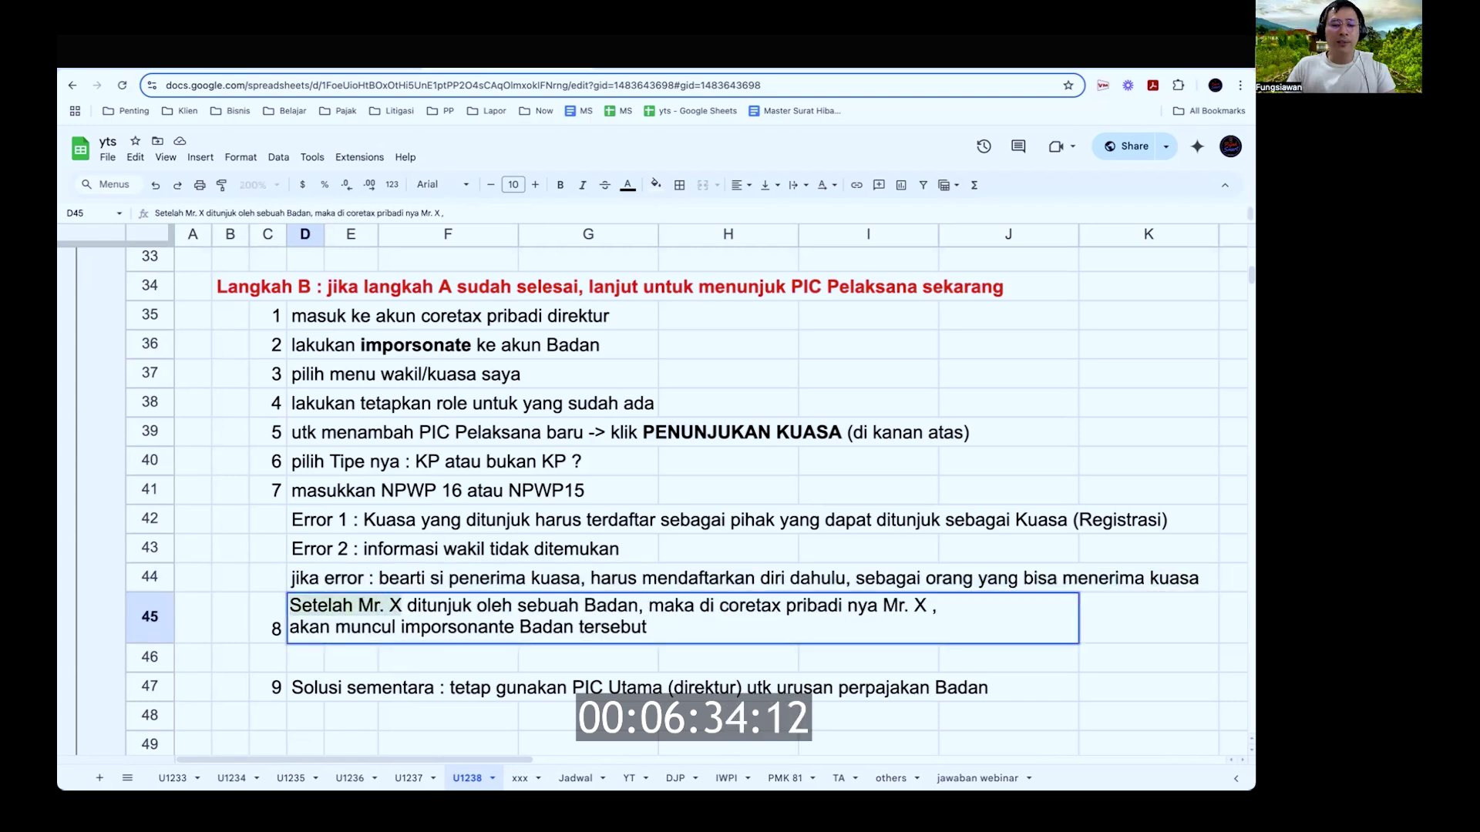
{"action": "key", "text": "alt+shift+Right"}
{"action": "key", "text": "alt+shift+Right"}
{"action": "key", "text": "alt+shift+Right"}
{"action": "key", "text": "alt+shift+Right"}
{"action": "key", "text": "Right"}
{"action": "key", "text": "Right"}
{"action": "key", "text": "Right"}
{"action": "key", "text": "alt+shift+Right"}
{"action": "key", "text": "alt+shift+Right"}
{"action": "key", "text": "alt+shift+Right"}
{"action": "key", "text": "alt+shift+Right"}
{"action": "key", "text": "alt+shift+Right"}
{"action": "key", "text": "alt+shift+Right"}
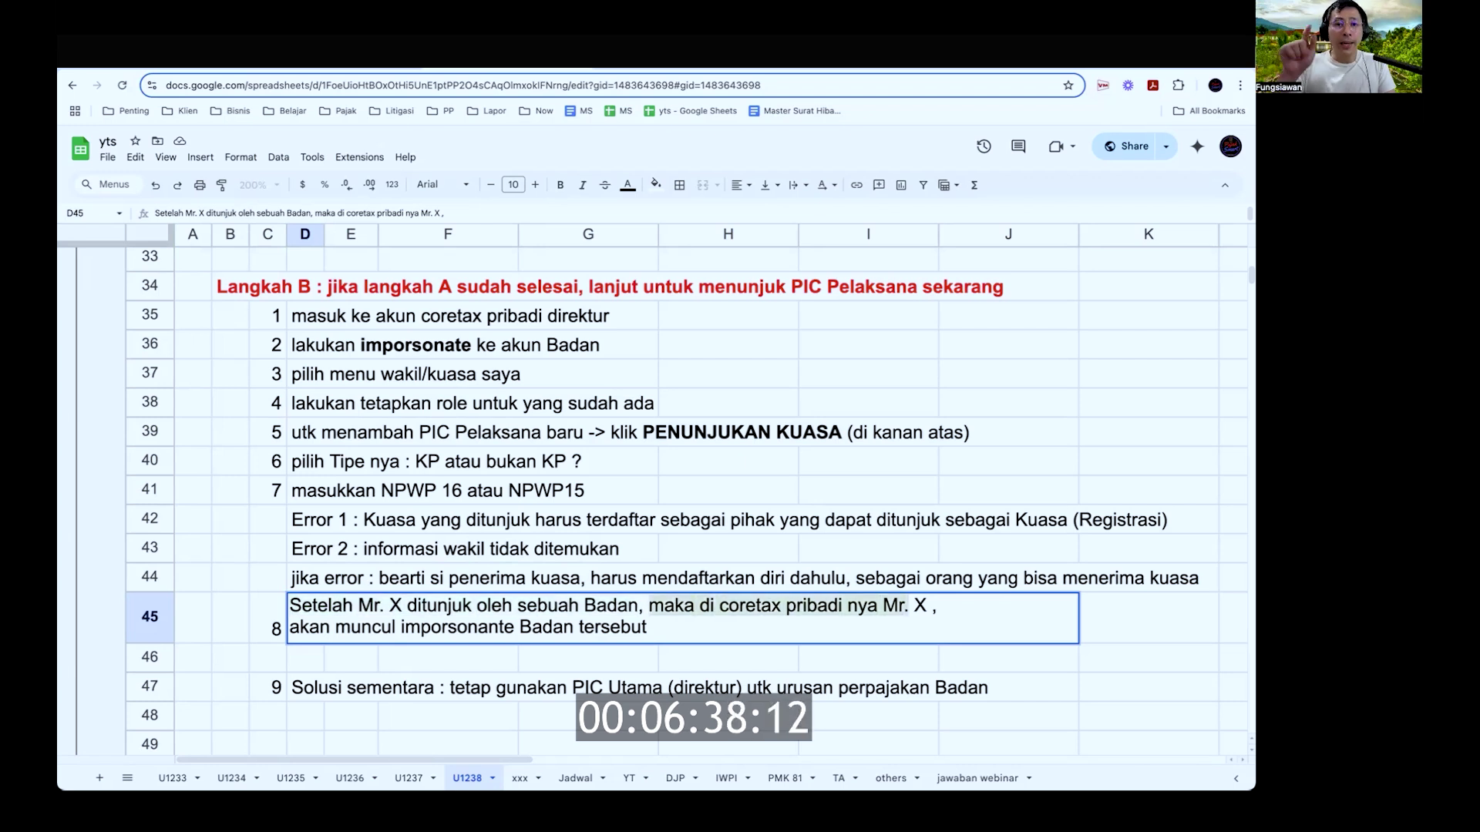
{"action": "key", "text": "Down"}
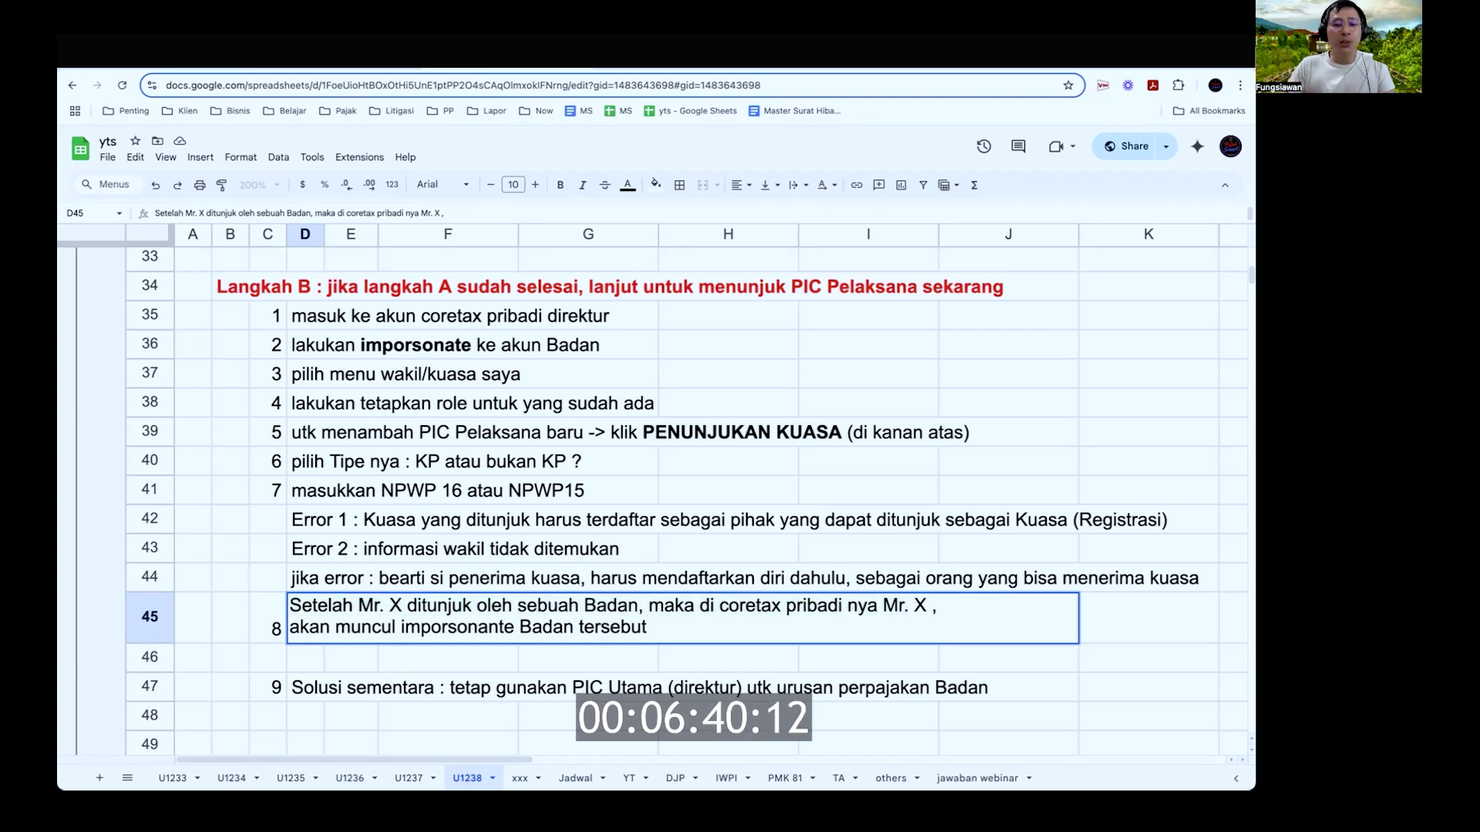
{"action": "key", "text": "super+shift+Left"}
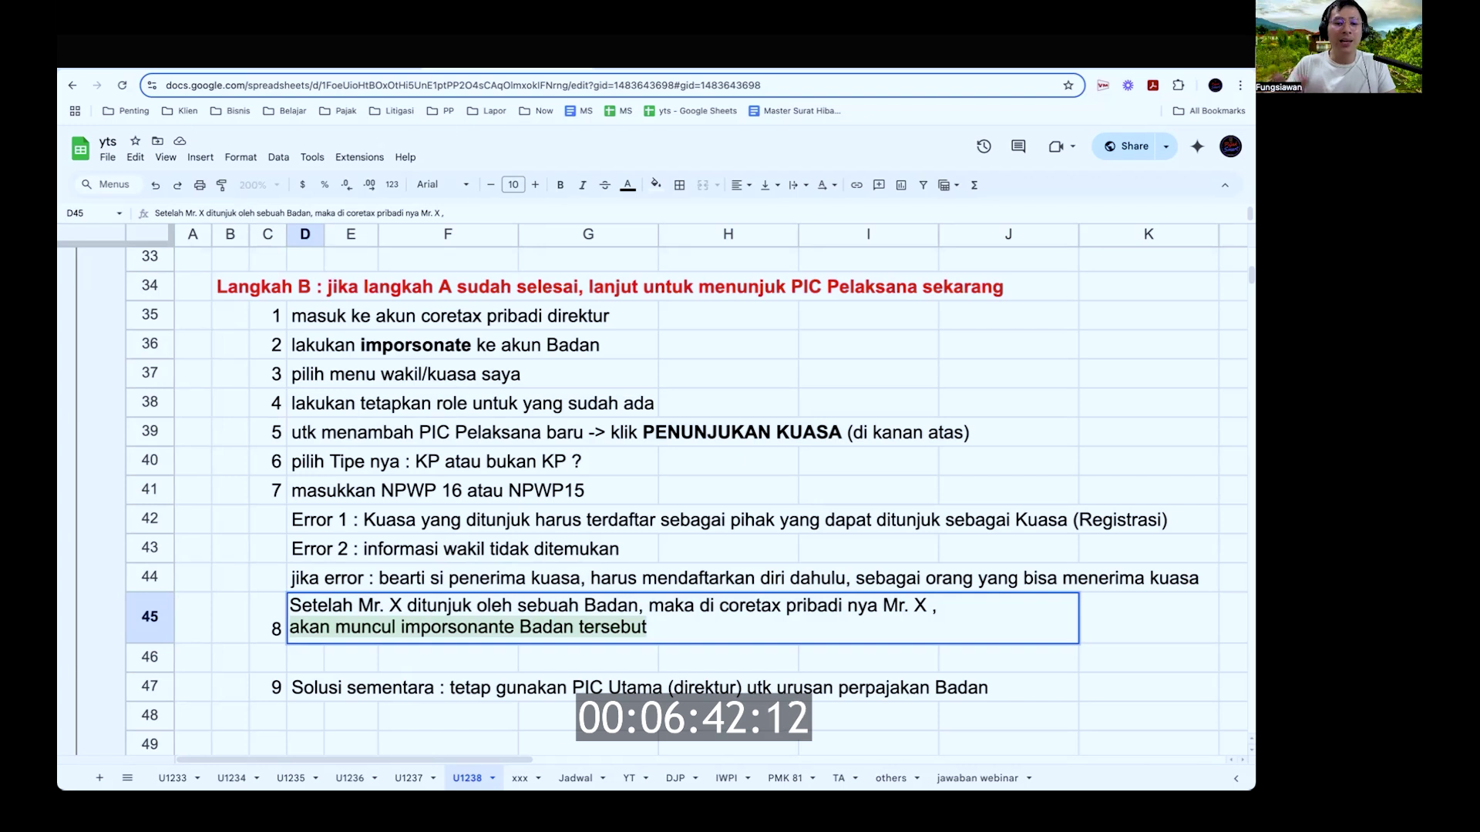
{"action": "key", "text": "Return"}
{"action": "key", "text": "Down"}
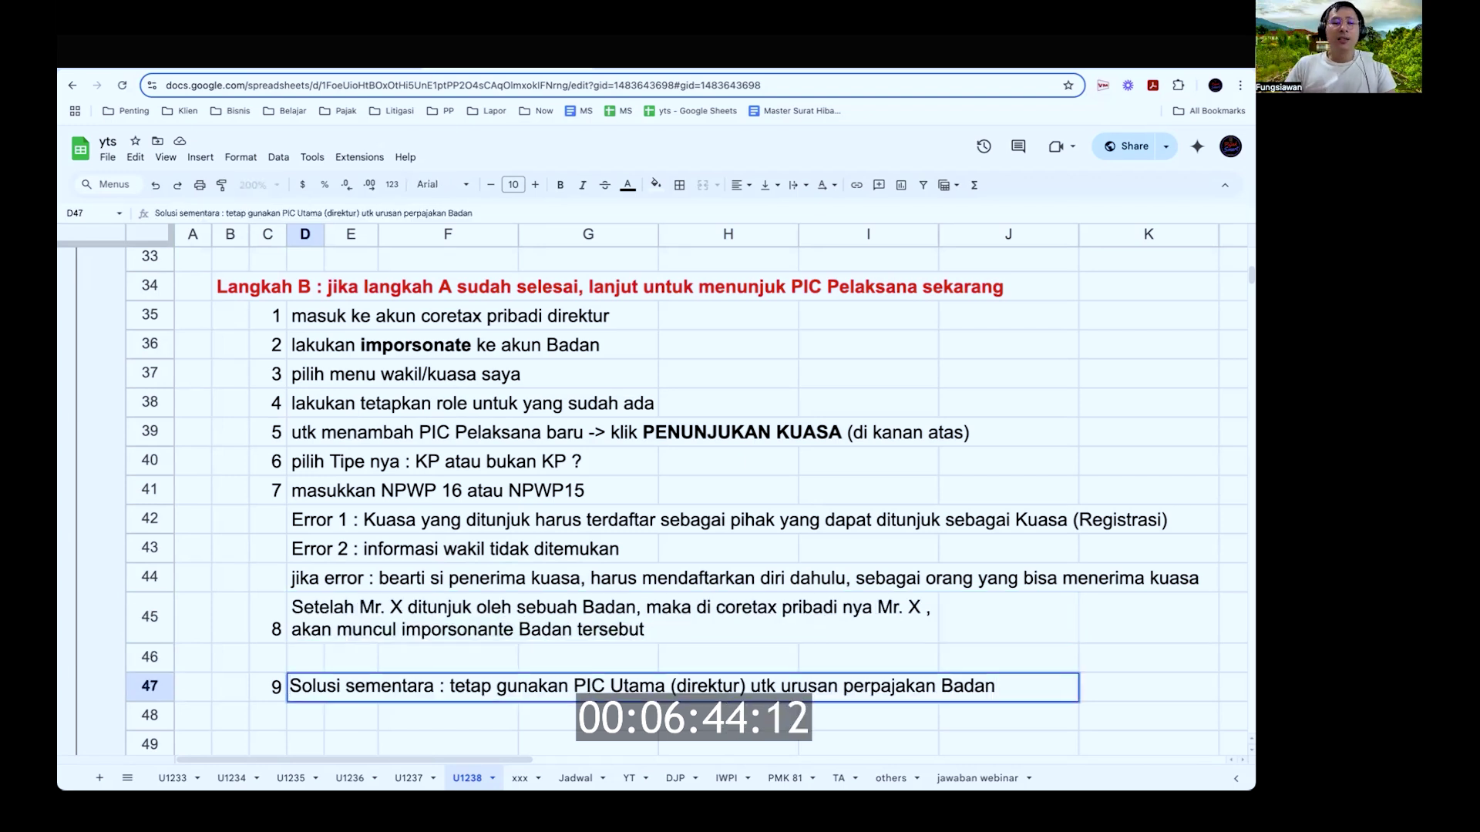
{"action": "key", "text": "Return"}
{"action": "key", "text": "super+shift+Left"}
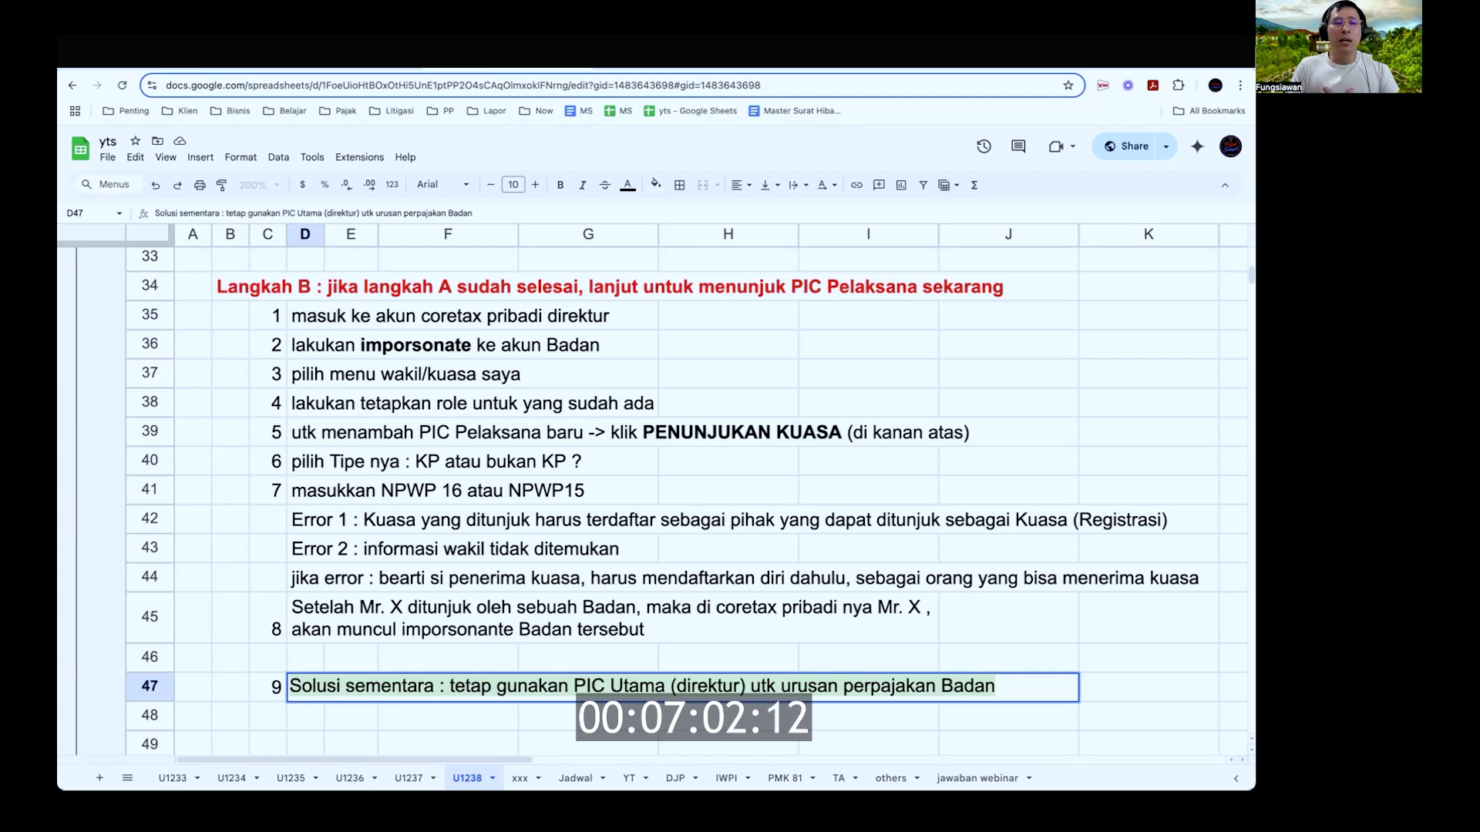
{"action": "key", "text": "Return"}
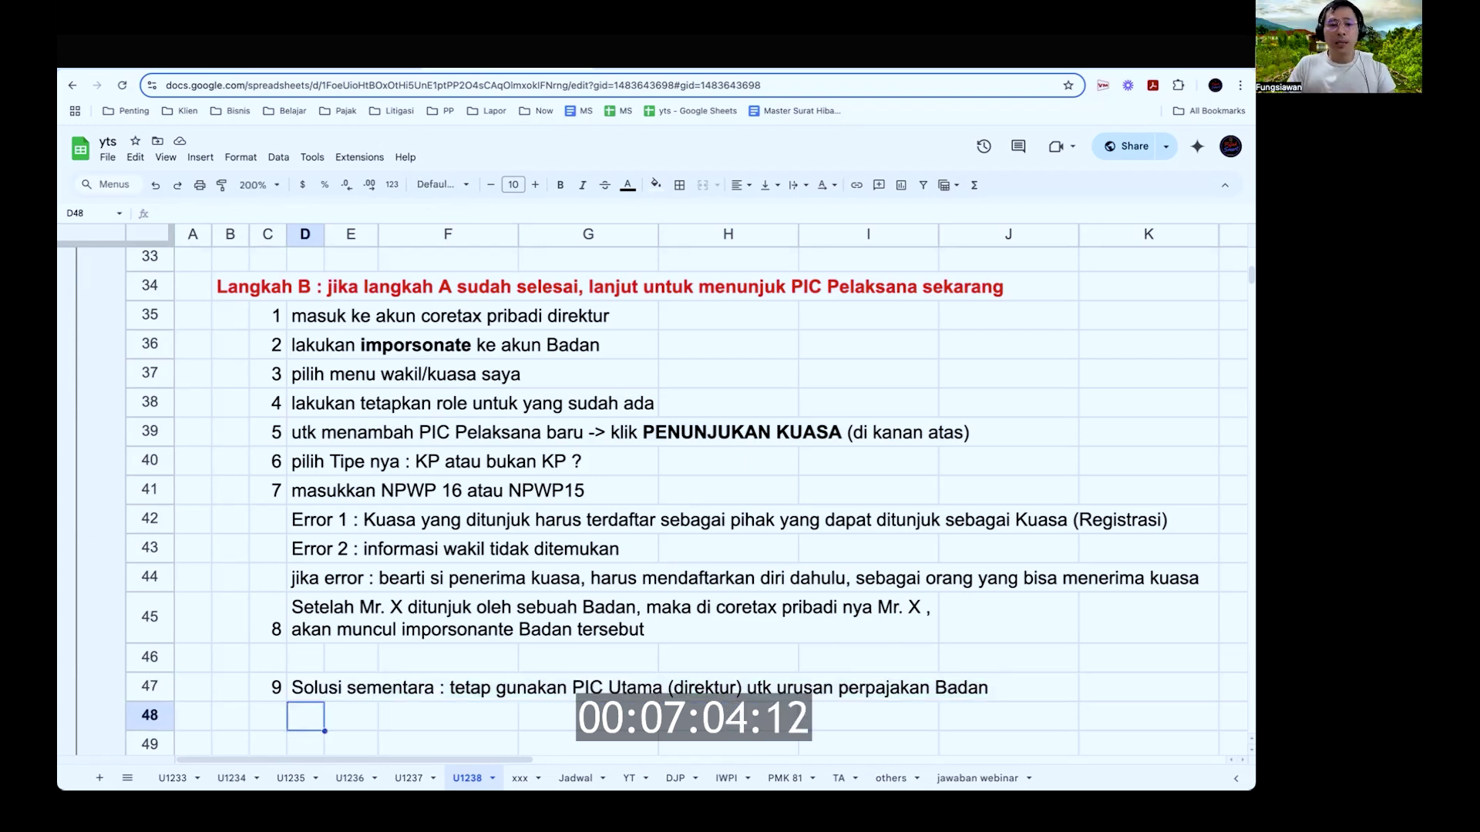
{"action": "key", "text": "ctrl+Tab"}
{"action": "key", "text": "ctrl+Tab"}
{"action": "key", "text": "ctrl+Tab"}
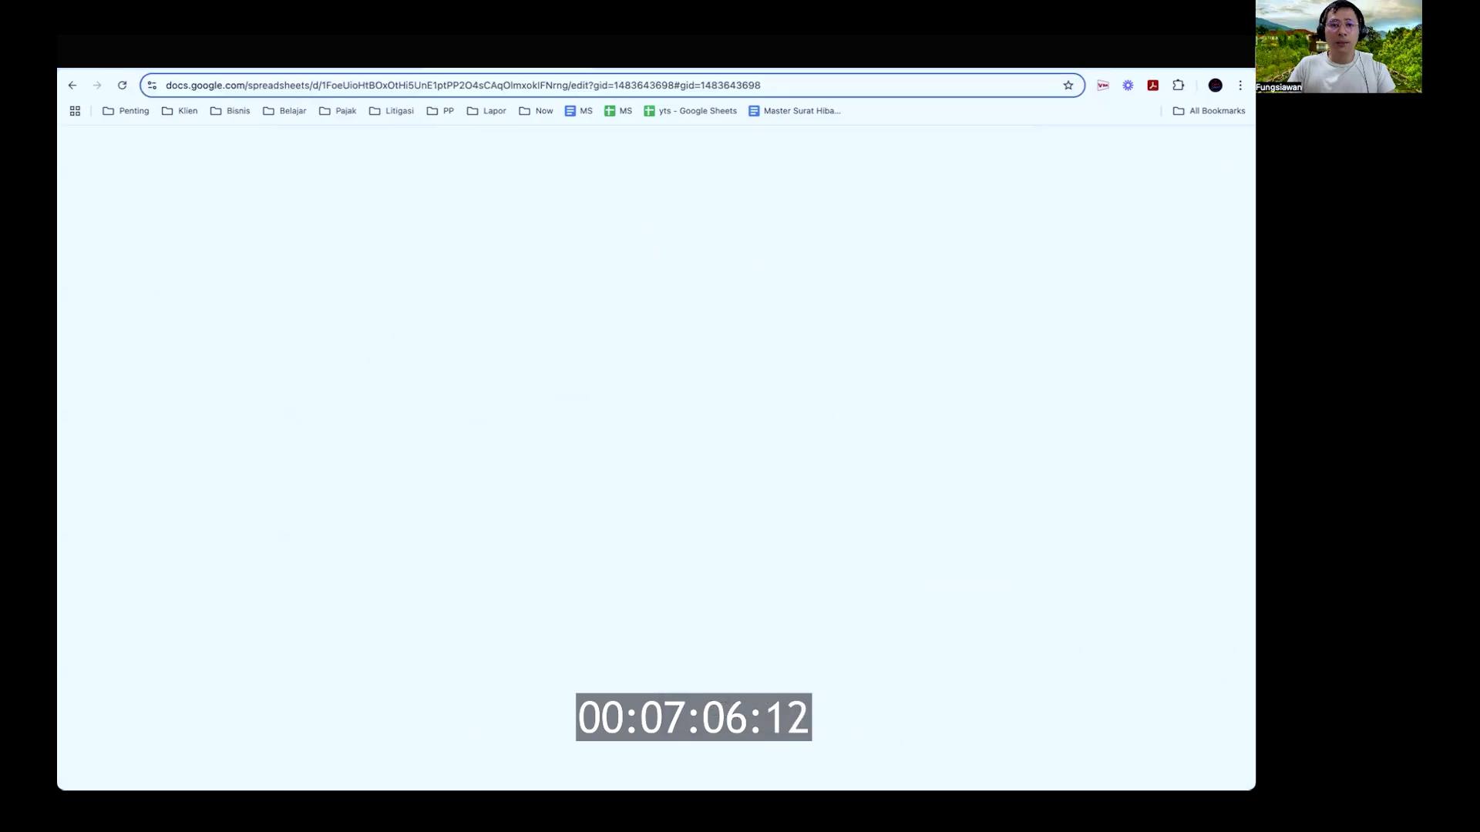
Step: Mark step 2 (impersonate the Badan) in the notes, then return to the Penunjukan Perwakilan form
{"action": "key", "text": "ctrl+Tab"}
{"action": "scroll", "coordinate": [886, 351], "scroll_direction": "up", "scroll_amount": 5}
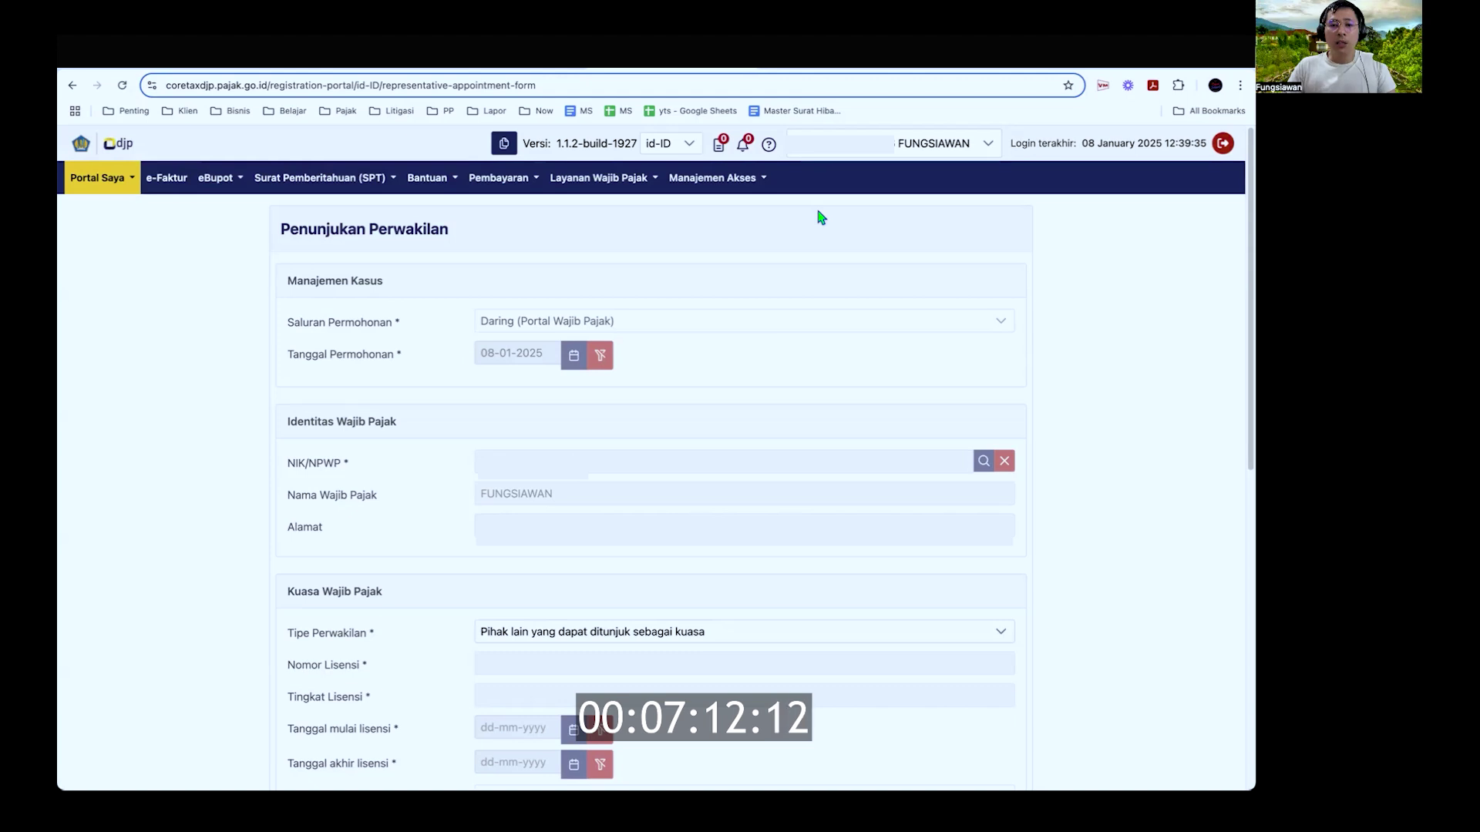
{"action": "left_click", "coordinate": [617, 52]}
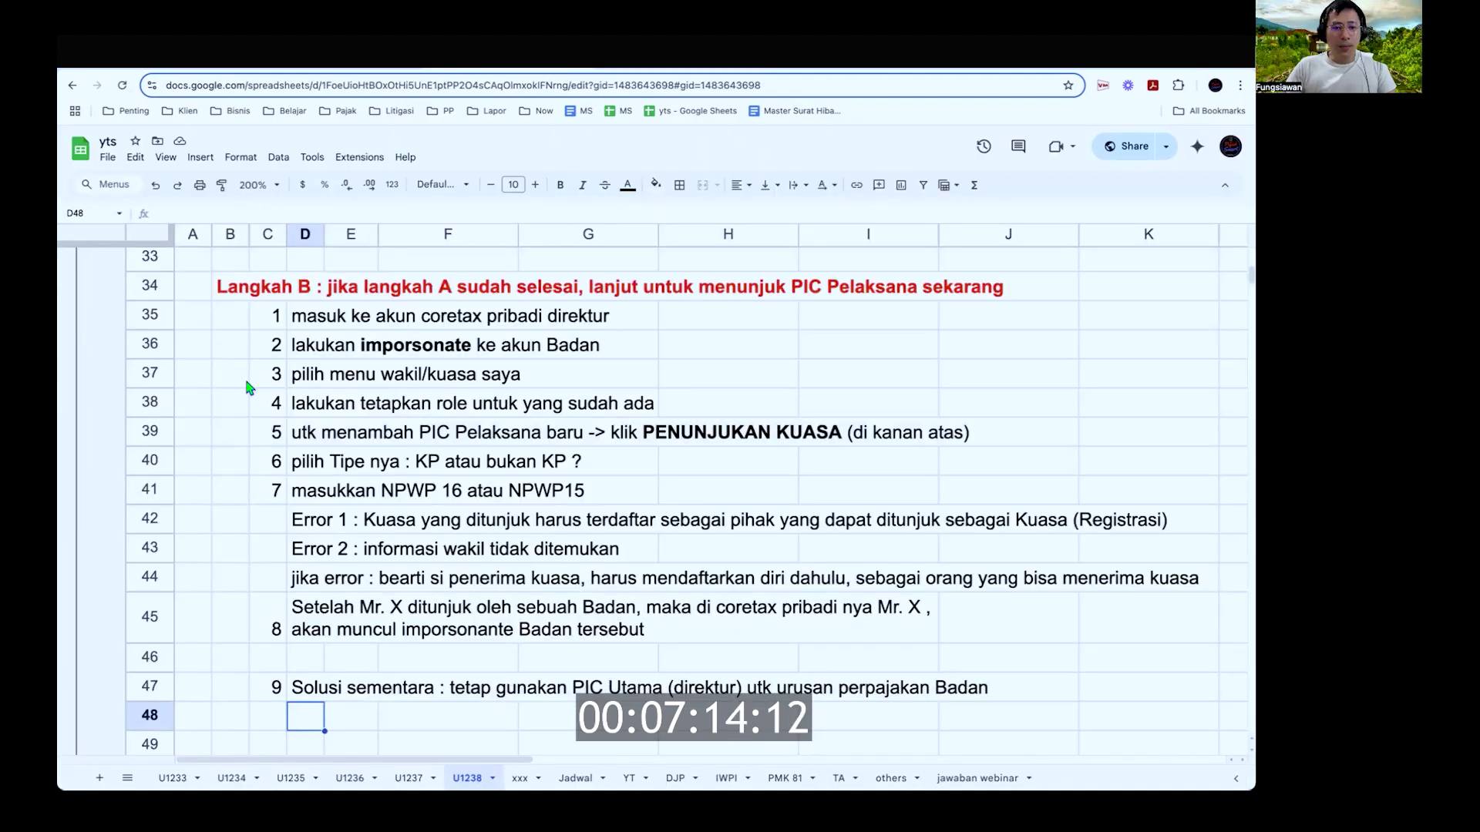
{"action": "left_click", "coordinate": [151, 344]}
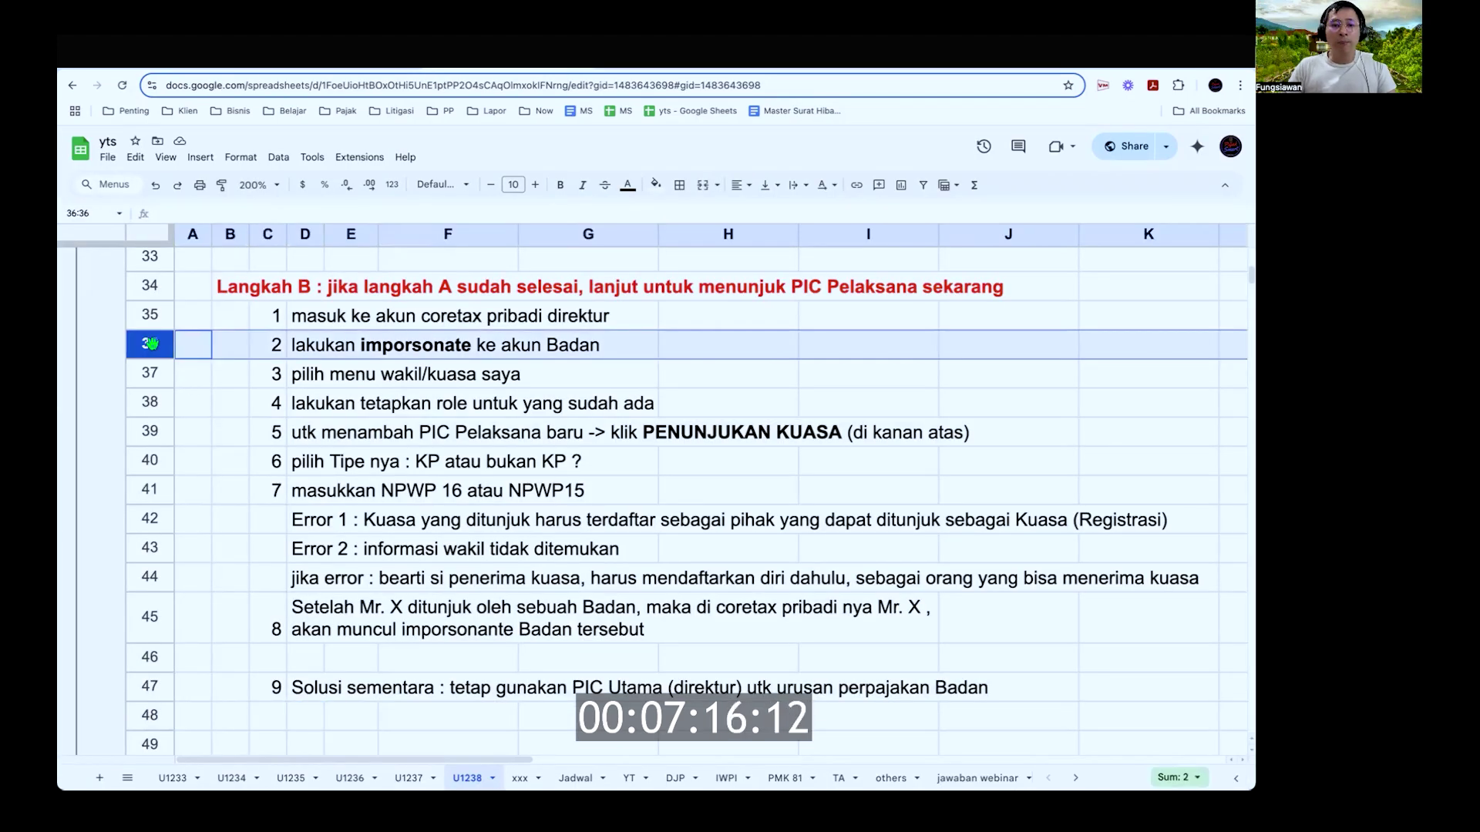
{"action": "key", "text": "ctrl+Tab"}
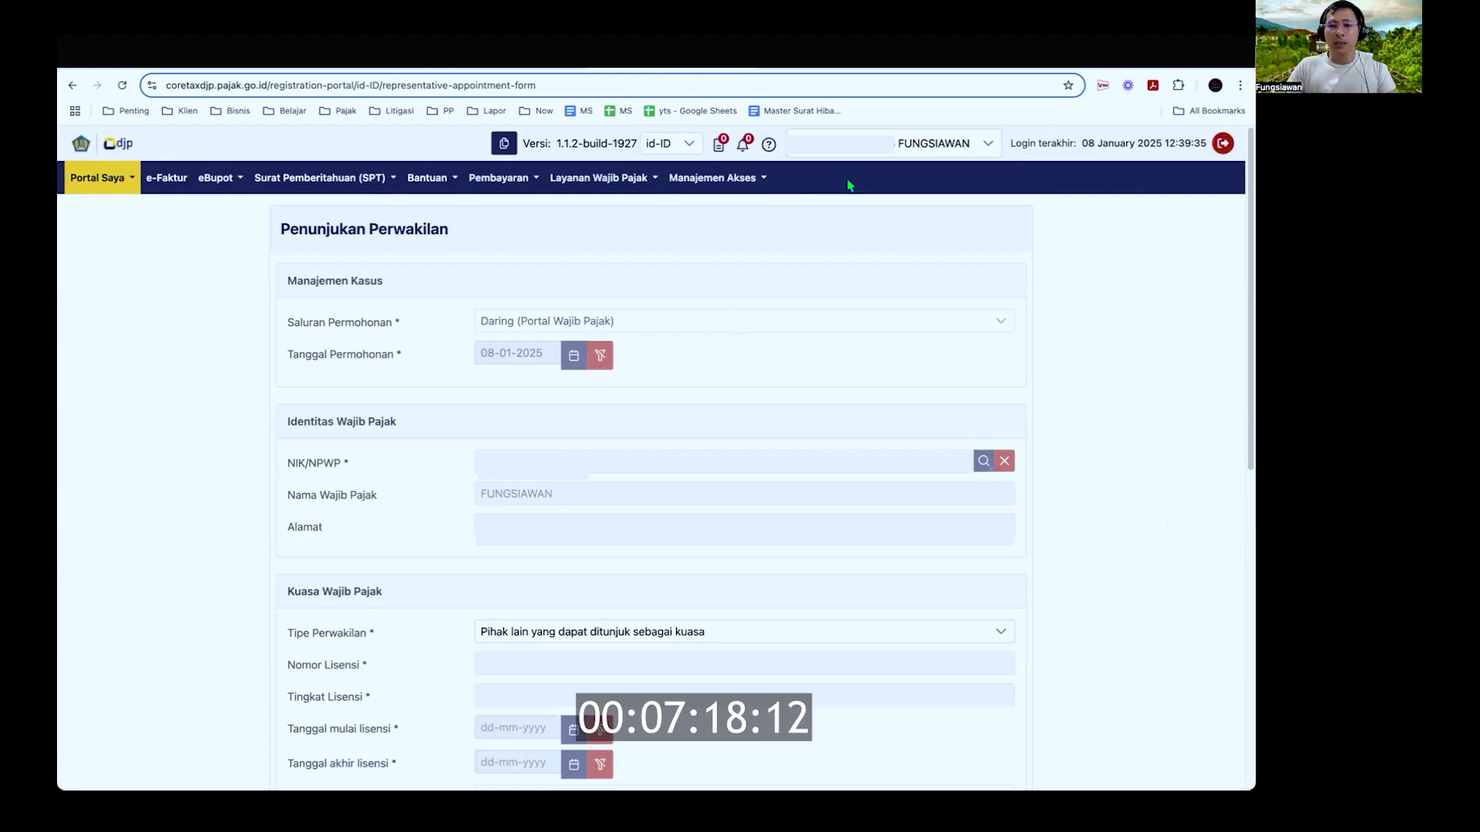
Step: Act as AKASA NAGA VIPAKA from the account selector and mark step 3 in the notes
{"action": "left_click", "coordinate": [924, 148]}
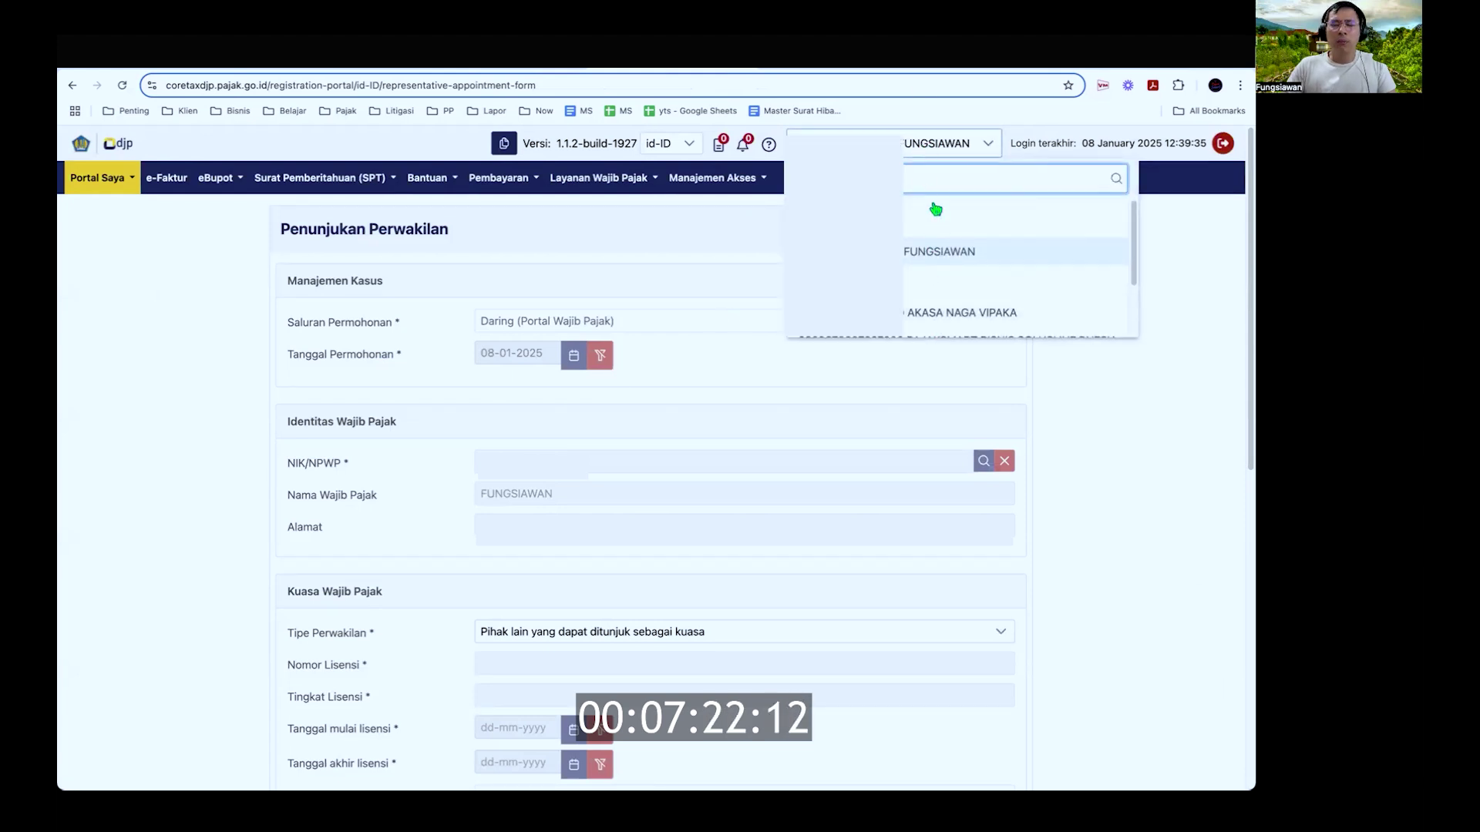
{"action": "scroll", "coordinate": [981, 293], "scroll_direction": "down", "scroll_amount": 1}
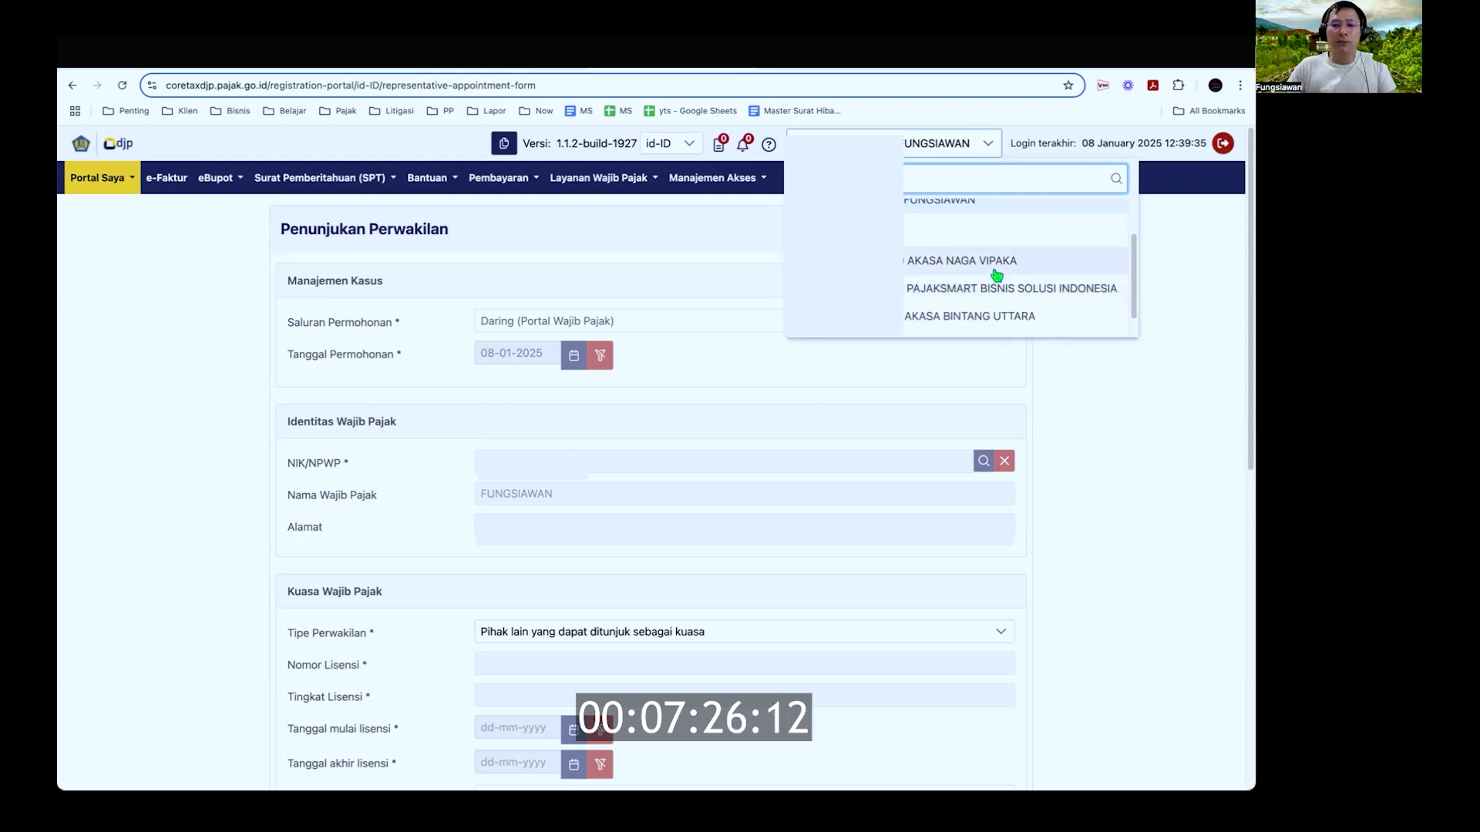
{"action": "left_click", "coordinate": [995, 272]}
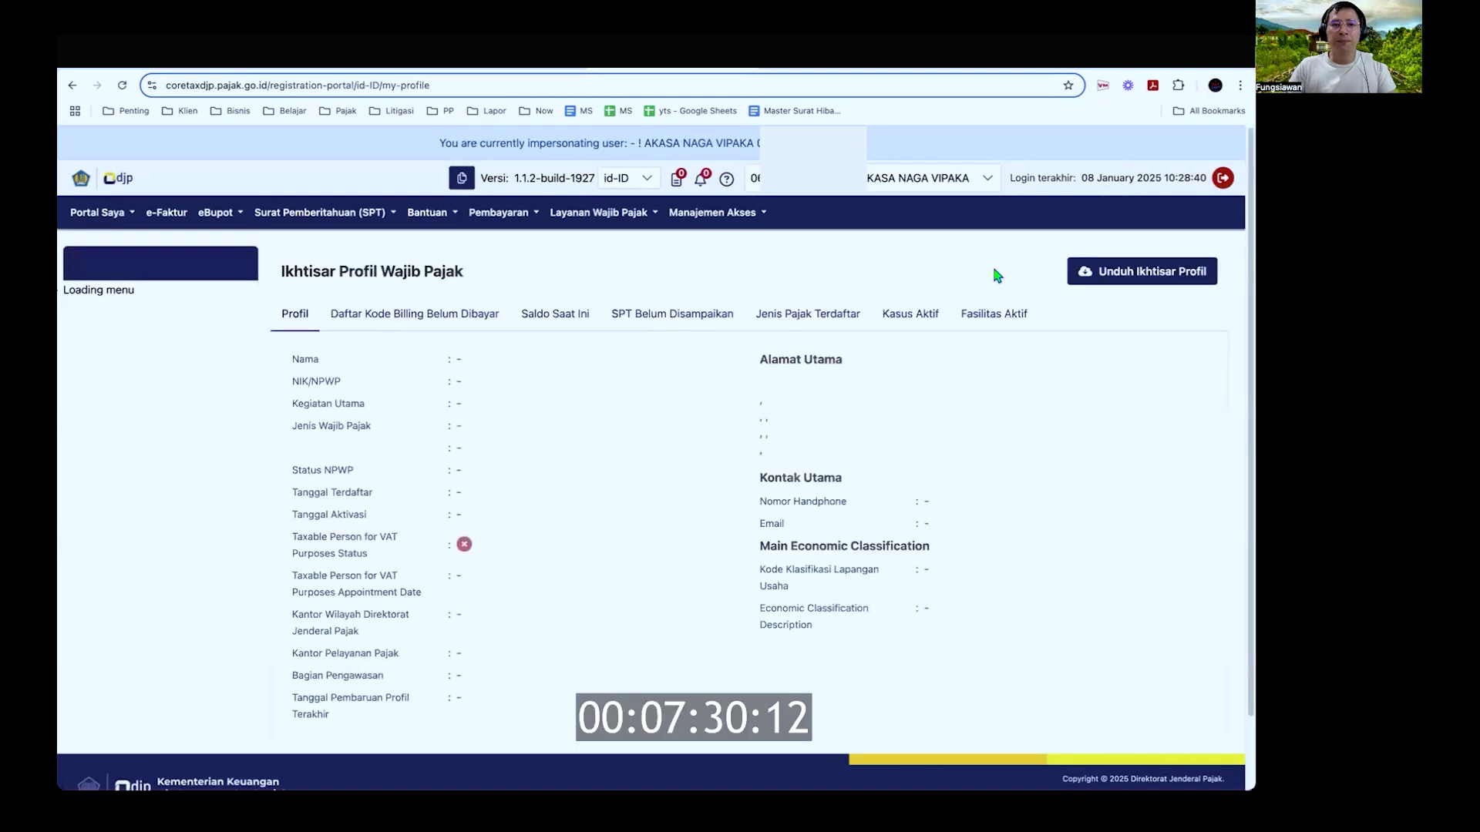
{"action": "key", "text": "ctrl+Tab"}
{"action": "left_click", "coordinate": [154, 373]}
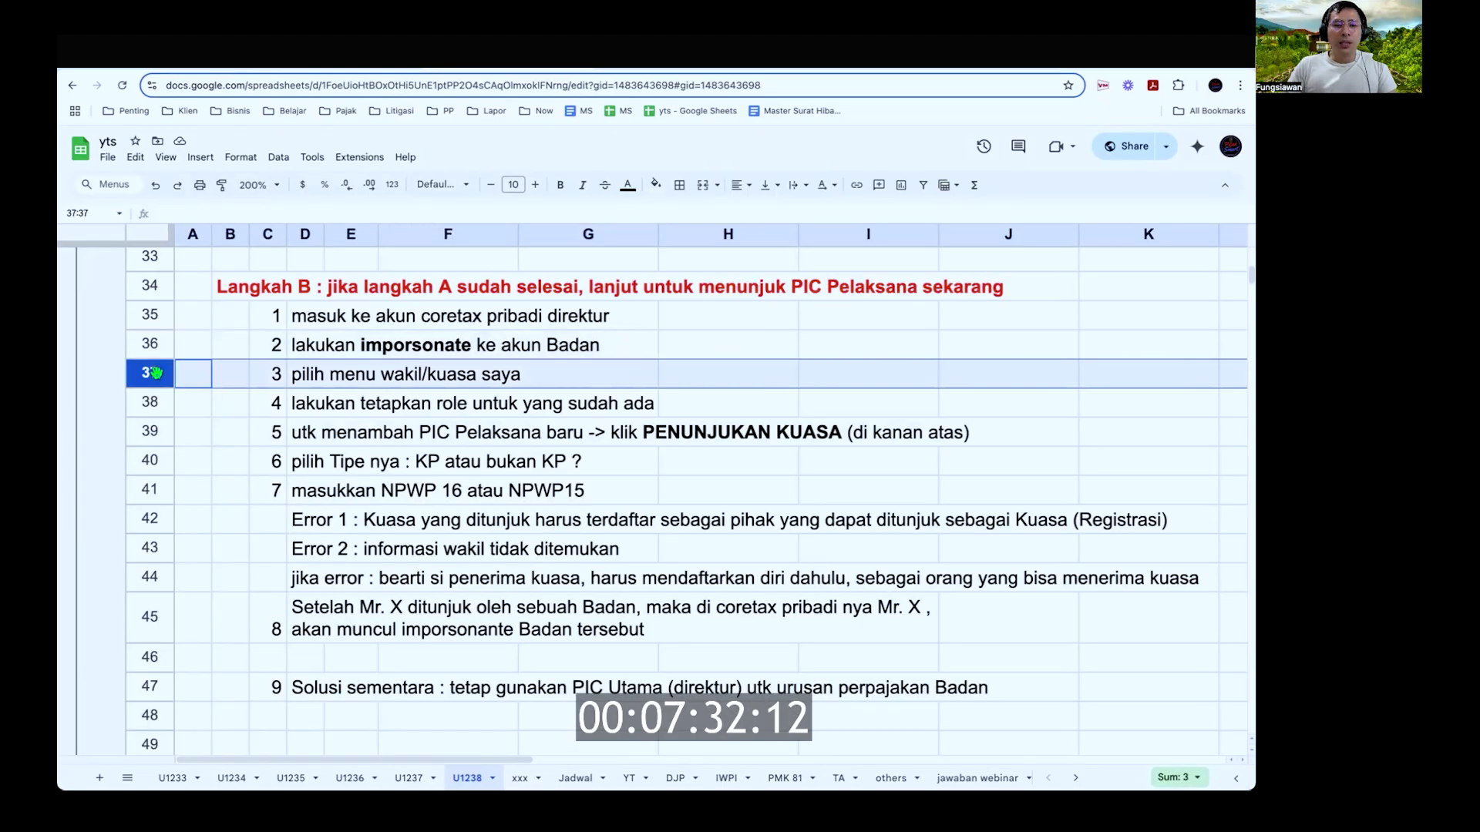
{"action": "key", "text": "ctrl+shift+Tab"}
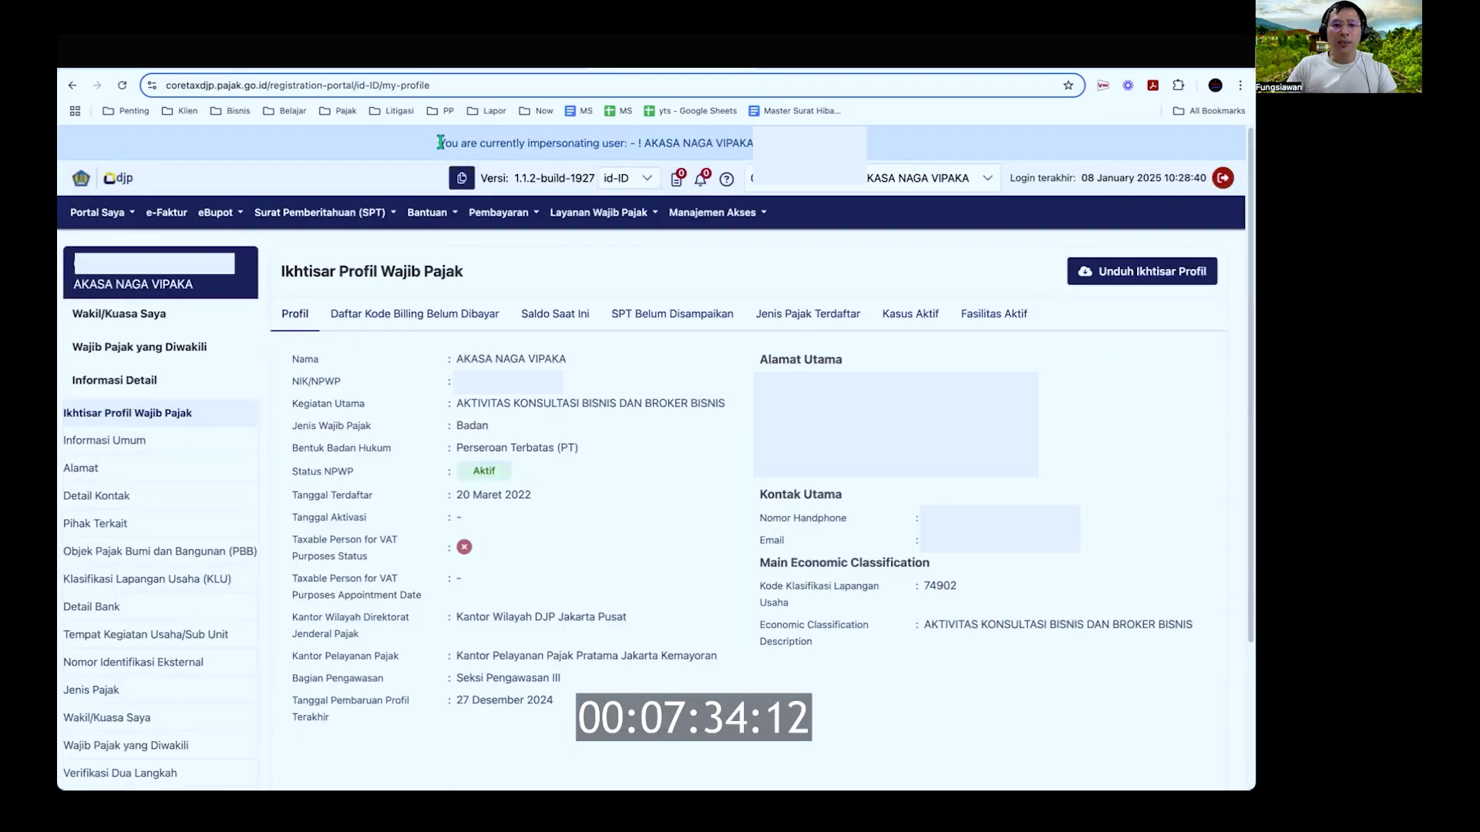
{"action": "right_click", "coordinate": [582, 147]}
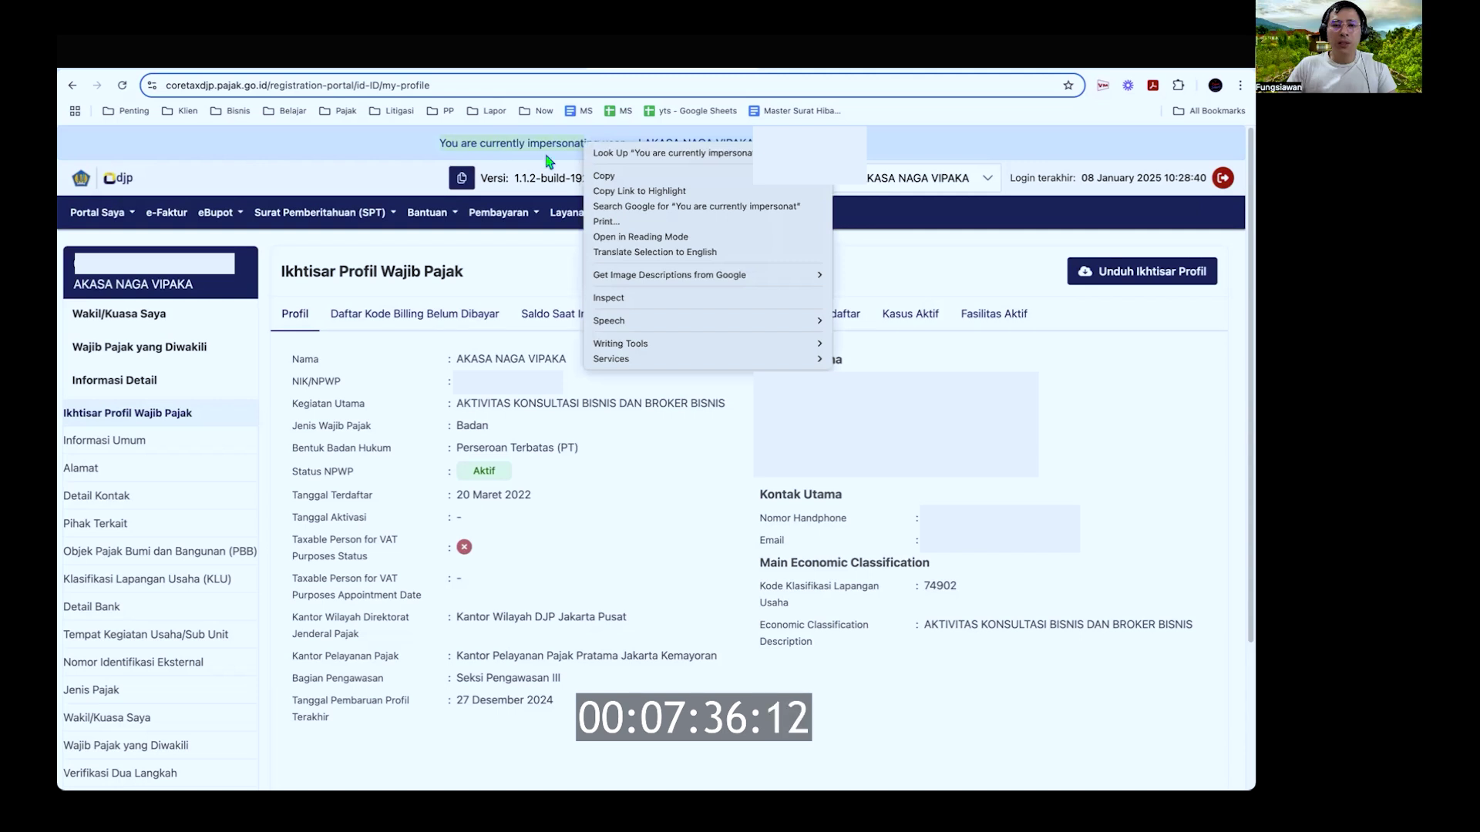
{"action": "left_click", "coordinate": [546, 156]}
{"action": "key", "text": "super+equal"}
{"action": "key", "text": "super+equal"}
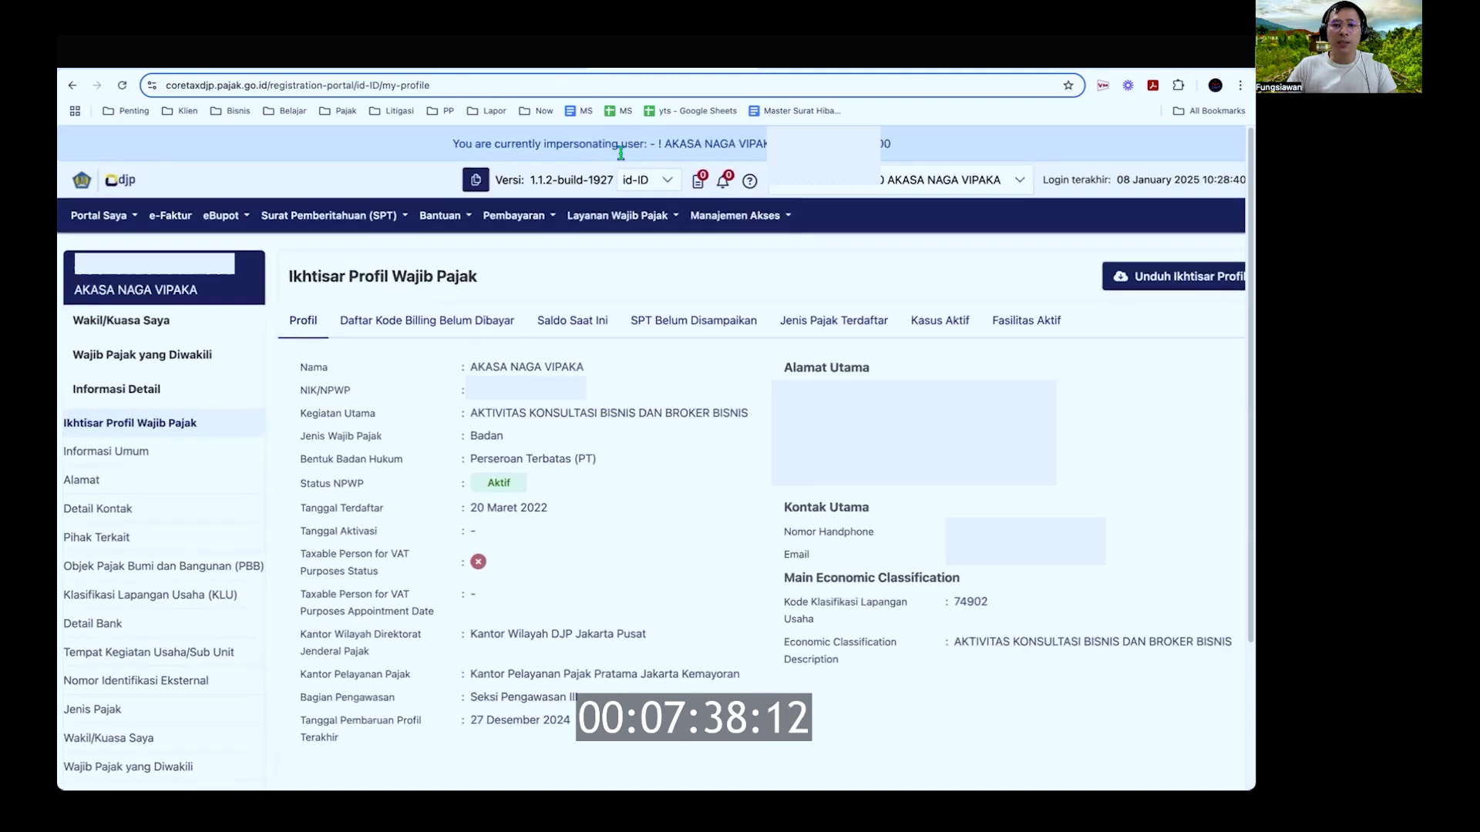
{"action": "scroll", "coordinate": [787, 164], "scroll_direction": "right", "scroll_amount": 1}
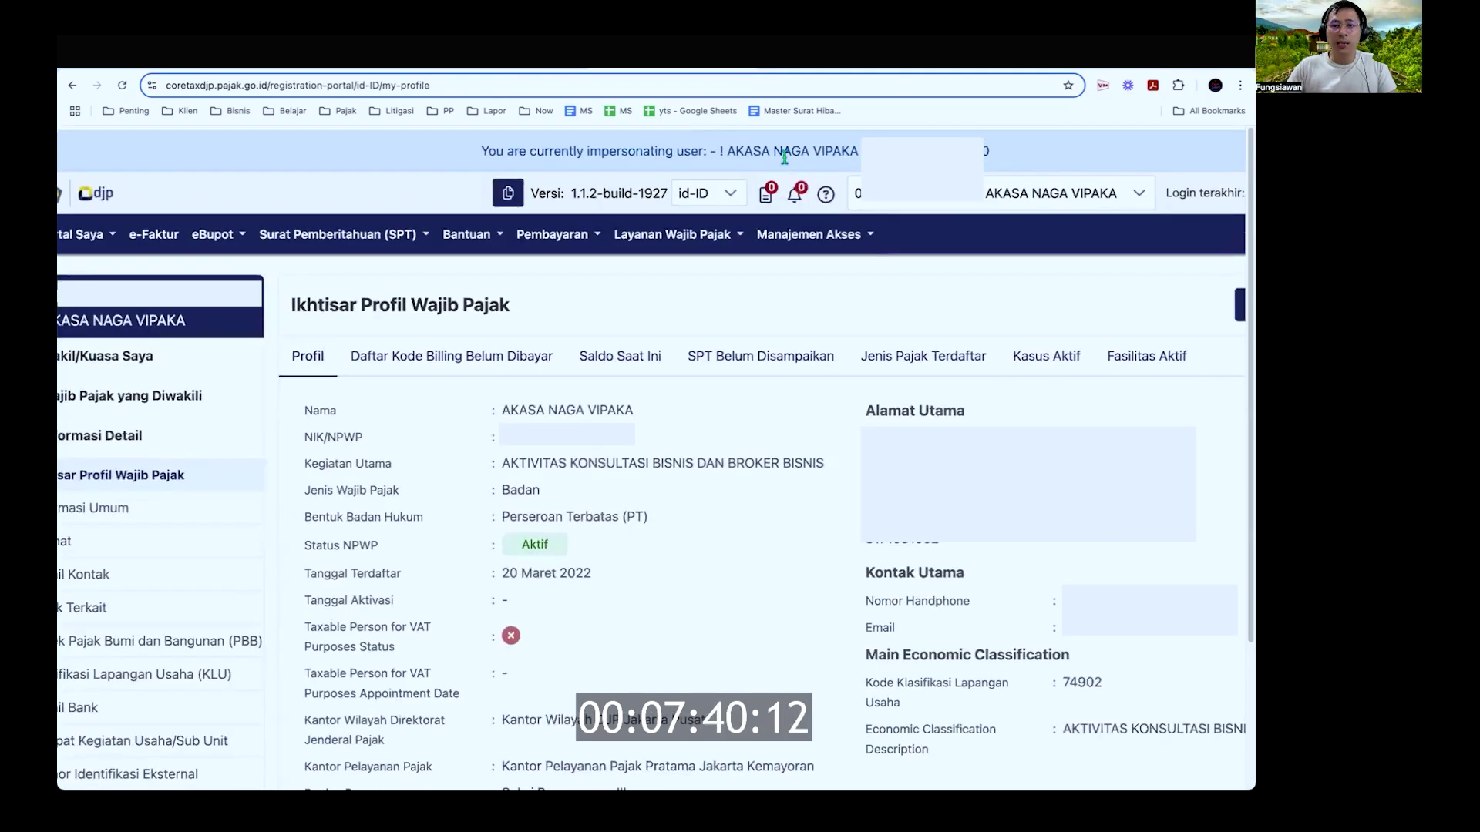
{"action": "scroll", "coordinate": [785, 157], "scroll_direction": "down", "scroll_amount": 3}
{"action": "left_click_drag", "start_coordinate": [642, 142], "coordinate": [729, 143]}
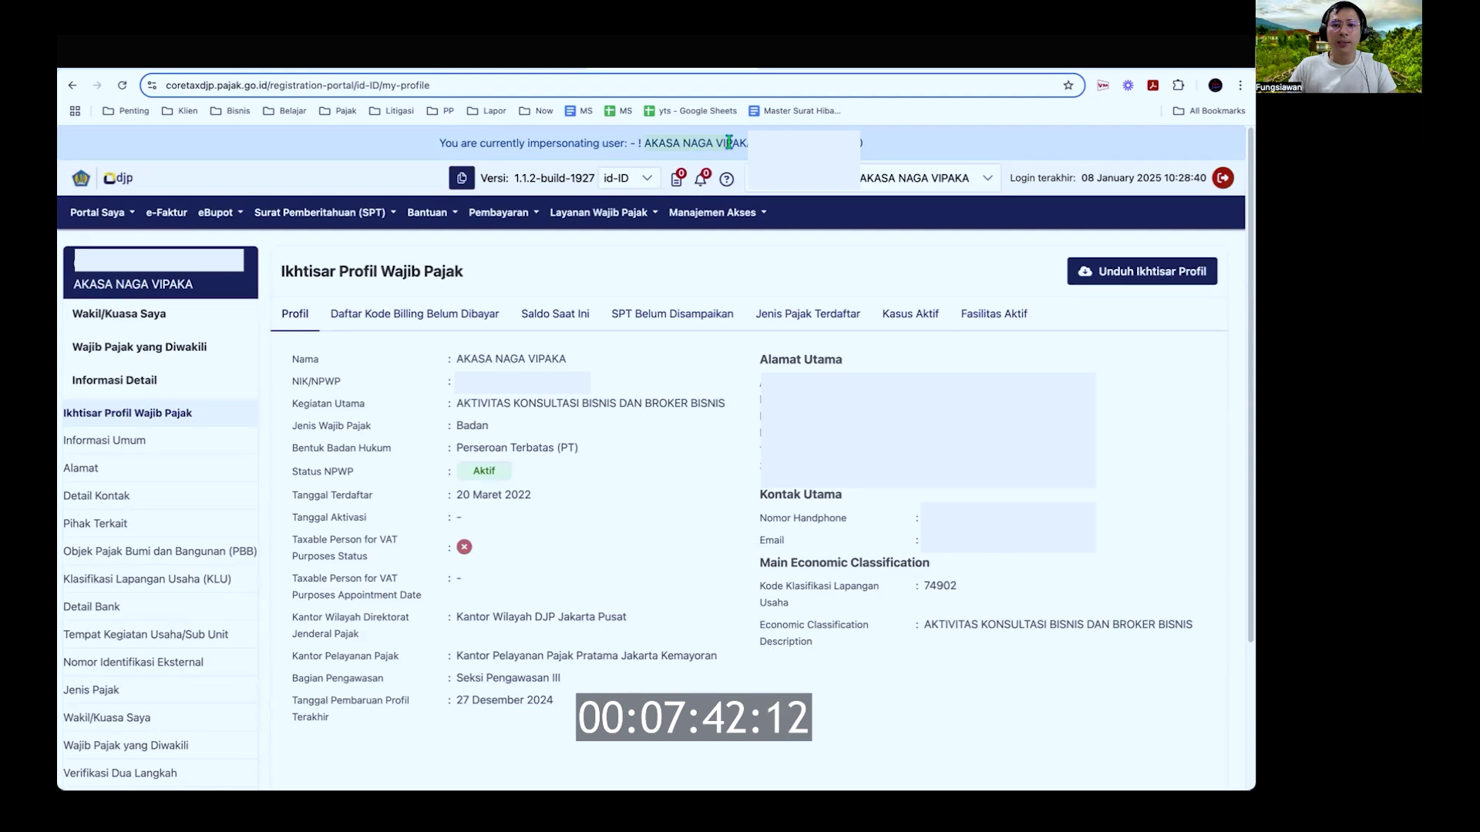
{"action": "key", "text": "ctrl+Tab"}
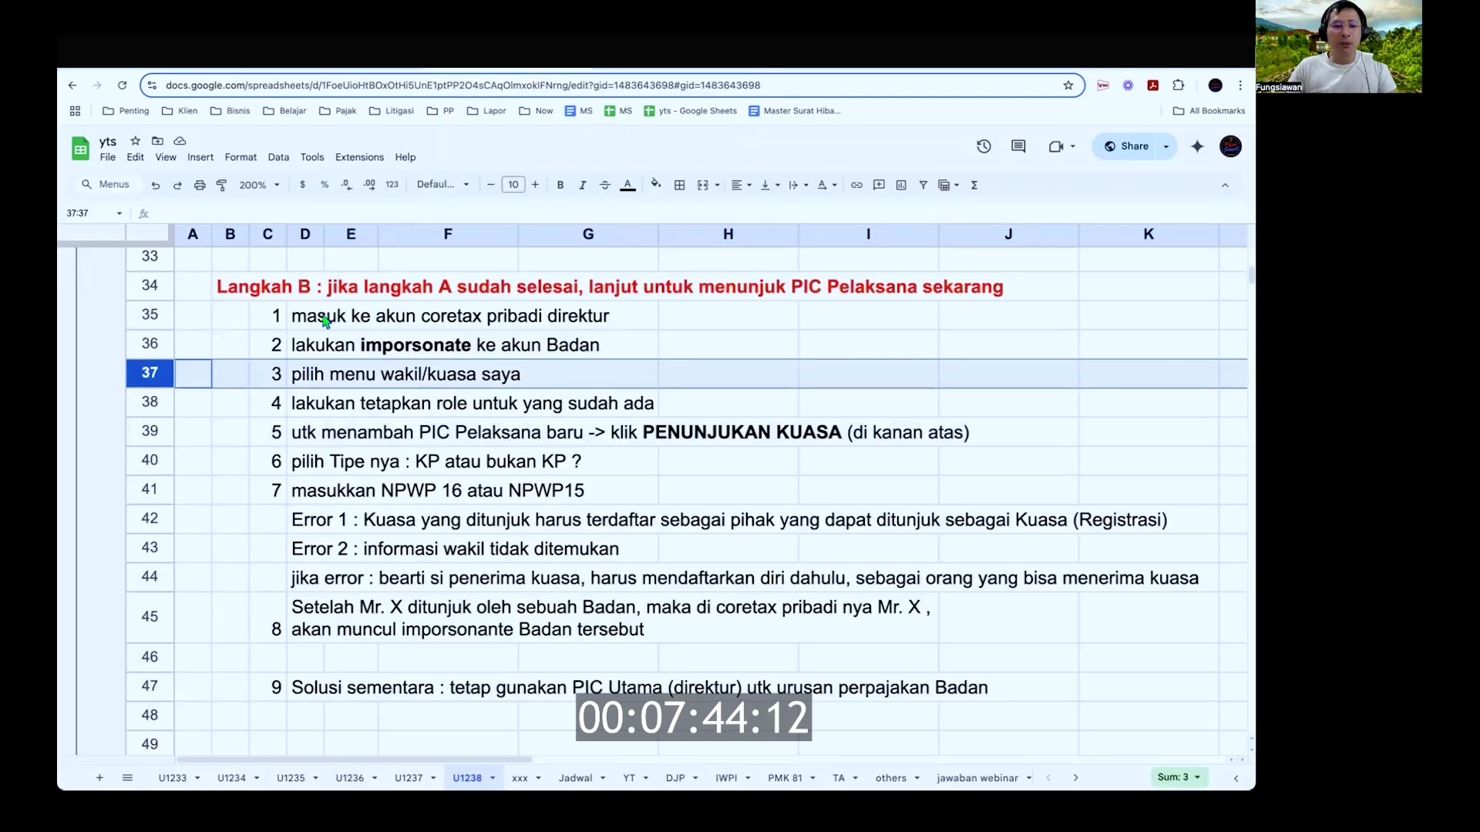
{"action": "key", "text": "ctrl+shift+Tab"}
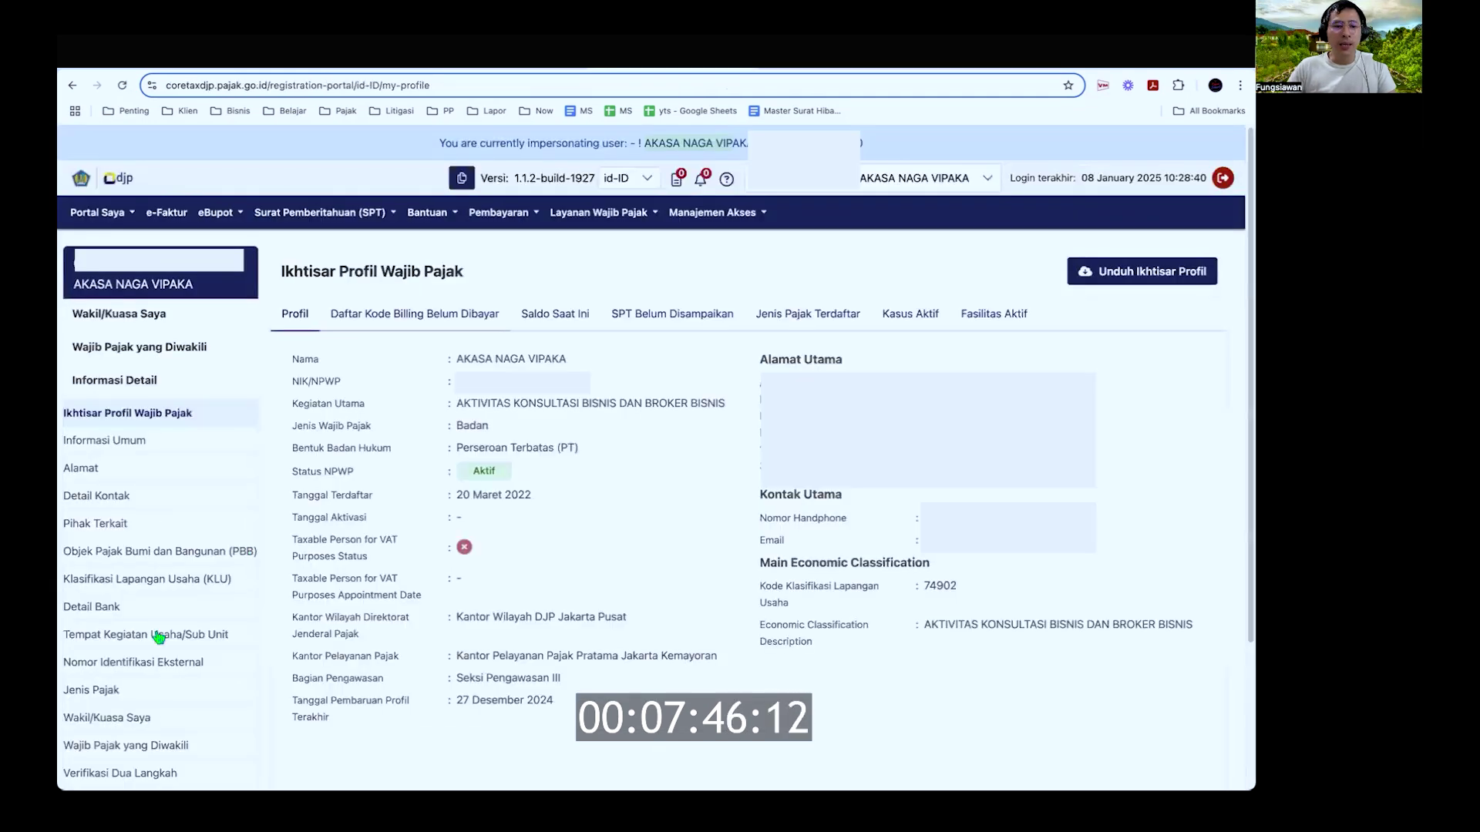
{"action": "scroll", "coordinate": [161, 629], "scroll_direction": "down", "scroll_amount": 2}
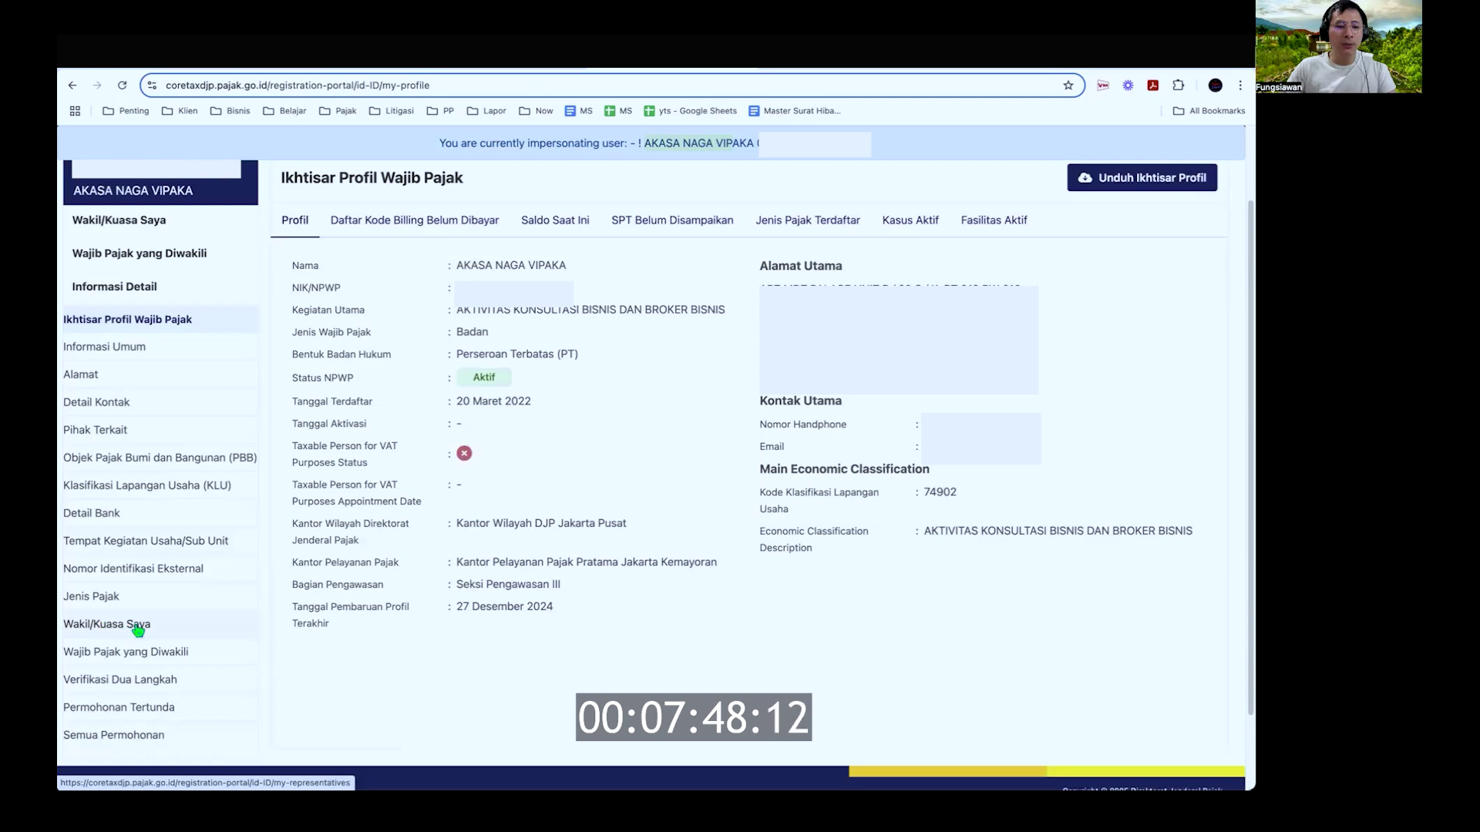
{"action": "scroll", "coordinate": [138, 629], "scroll_direction": "up", "scroll_amount": 10}
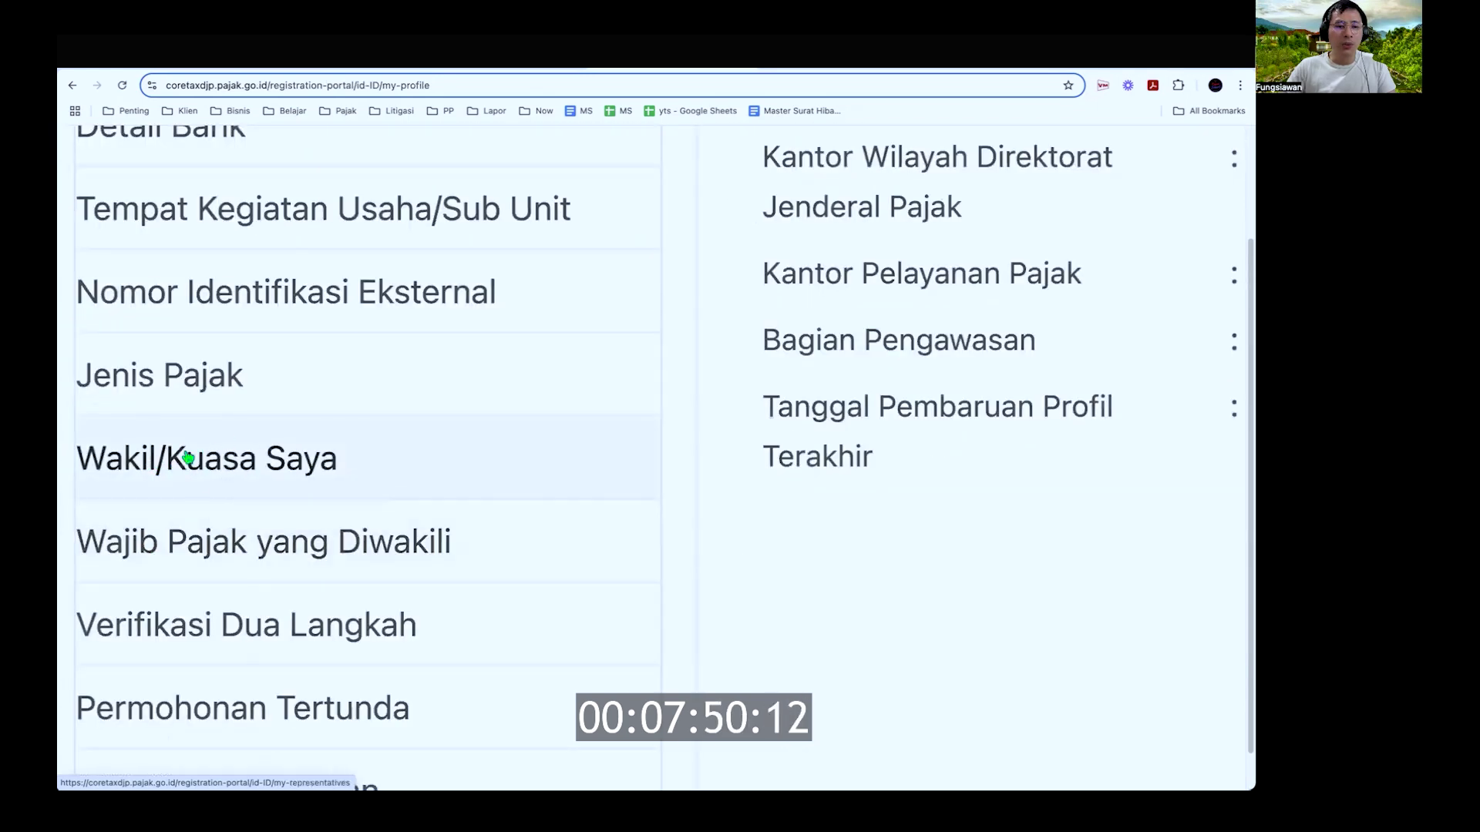
{"action": "scroll", "coordinate": [230, 468], "scroll_direction": "down", "scroll_amount": 10}
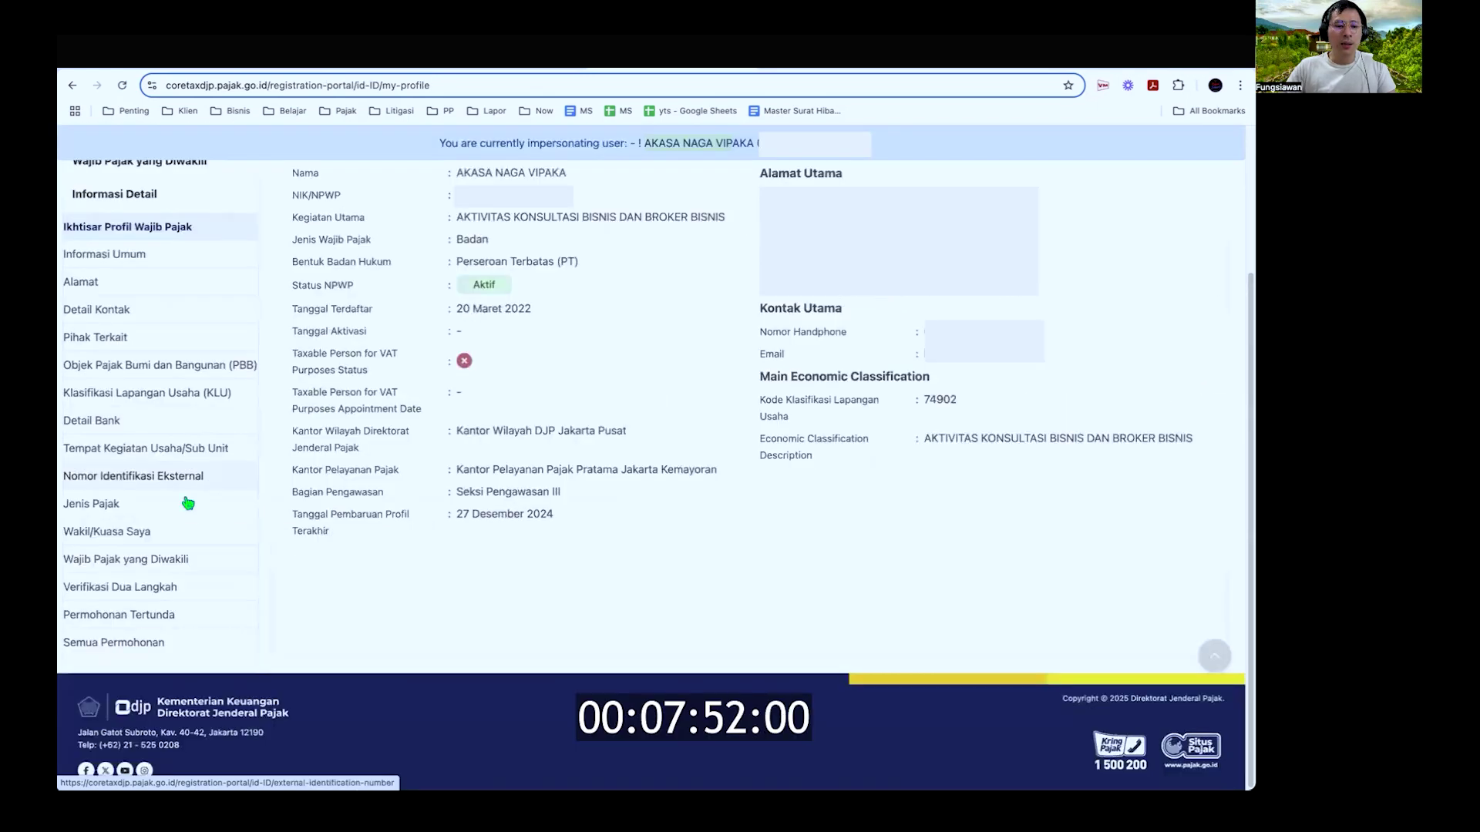
Step: Open the company's Wakil/Kuasa Saya list, marking steps 4 and 5 in the notes
{"action": "left_click", "coordinate": [145, 537]}
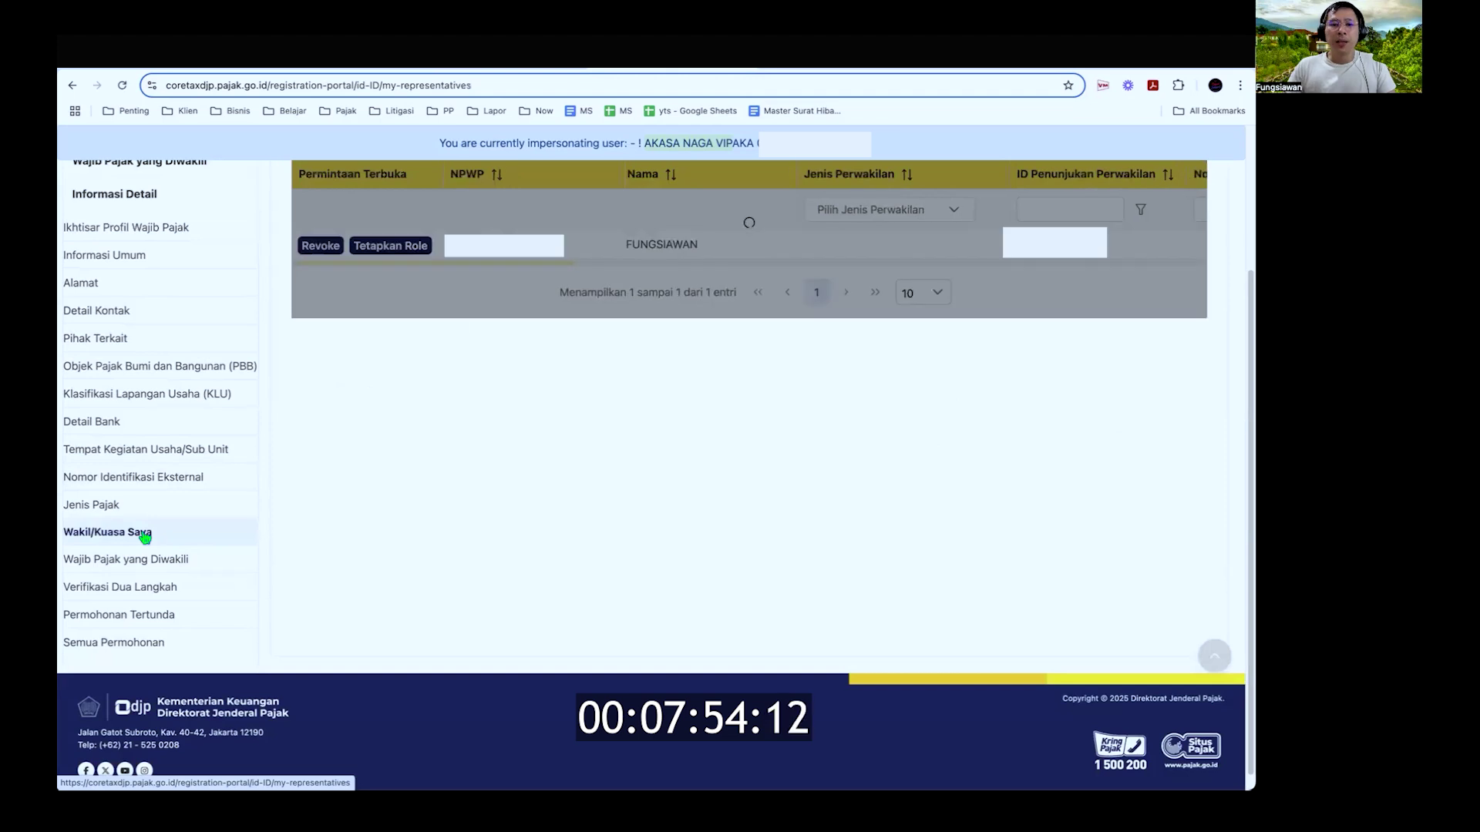
{"action": "scroll", "coordinate": [639, 401], "scroll_direction": "up", "scroll_amount": 5}
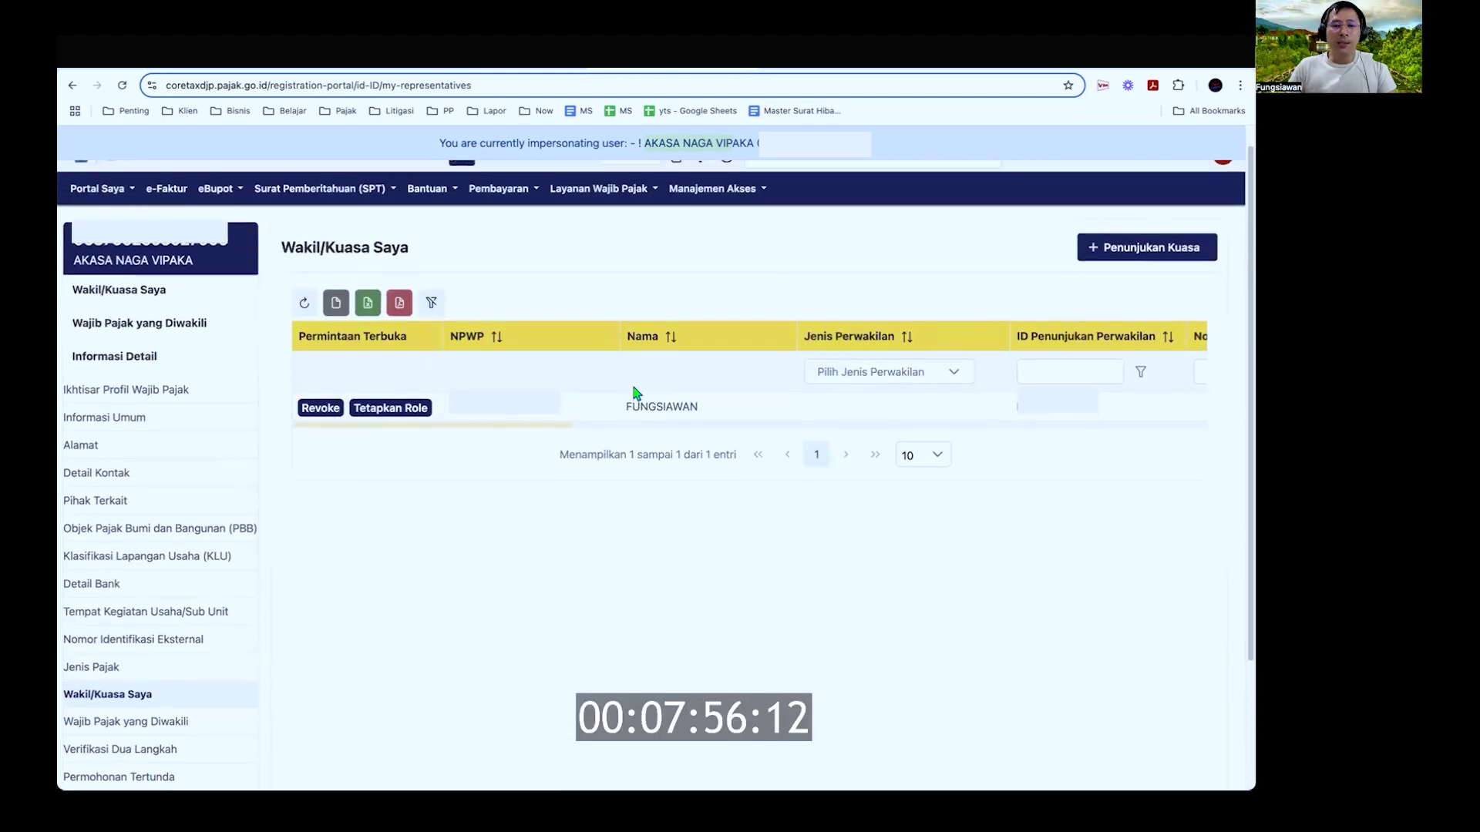
{"action": "key", "text": "ctrl+Tab"}
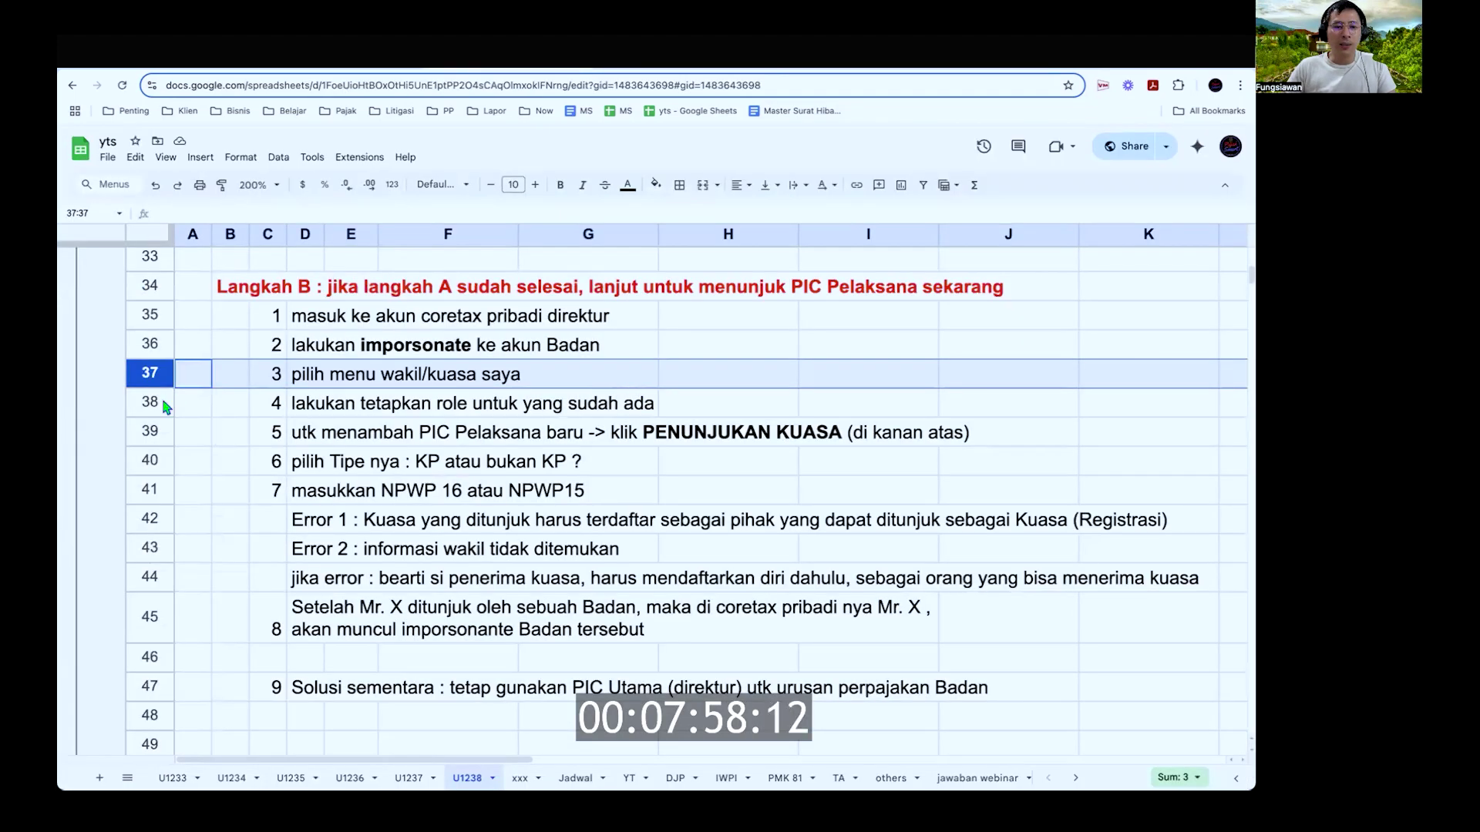
{"action": "left_click", "coordinate": [158, 400]}
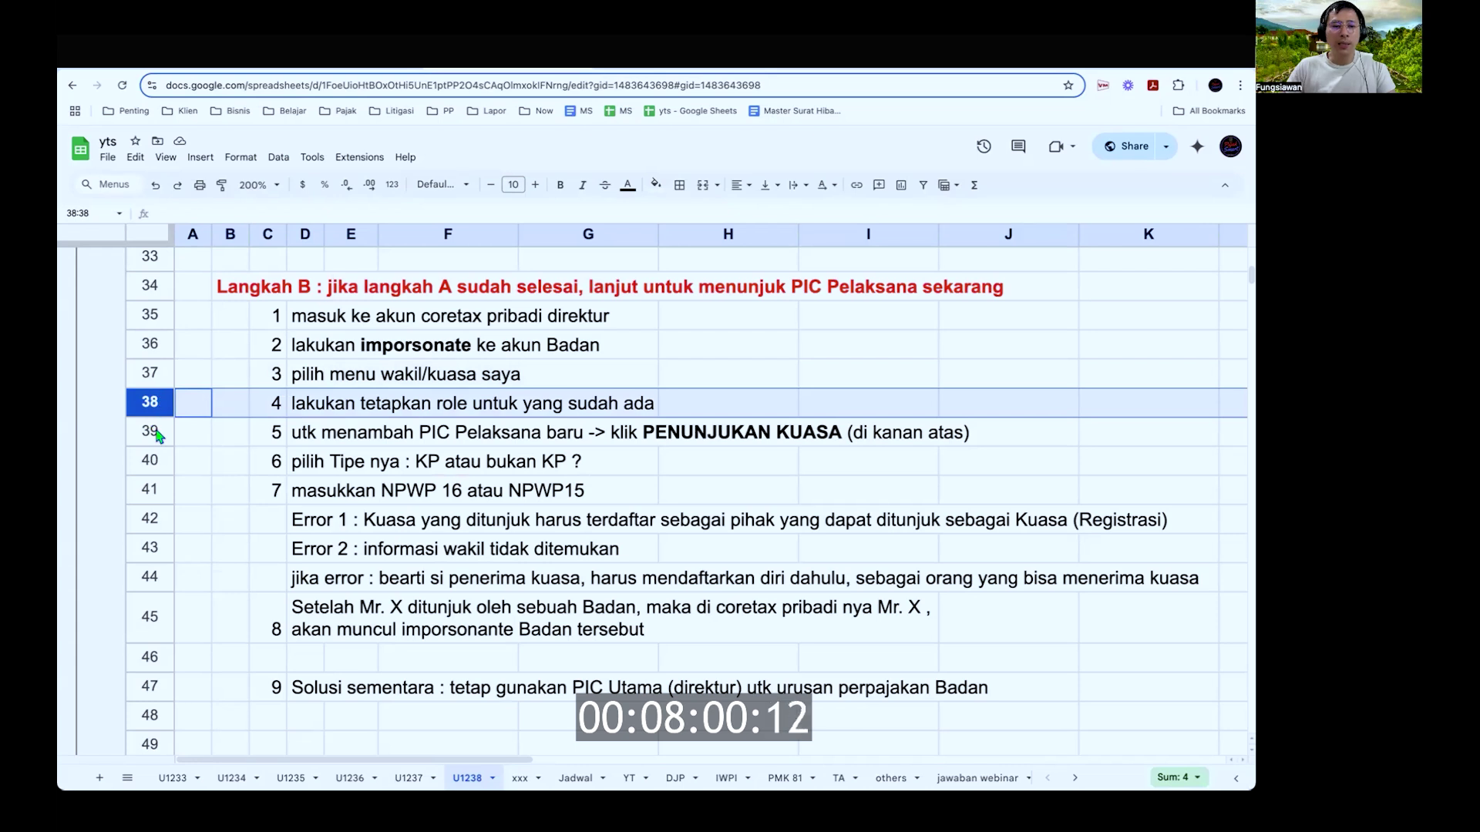
{"action": "left_click", "coordinate": [157, 431]}
{"action": "key", "text": "ctrl+Tab"}
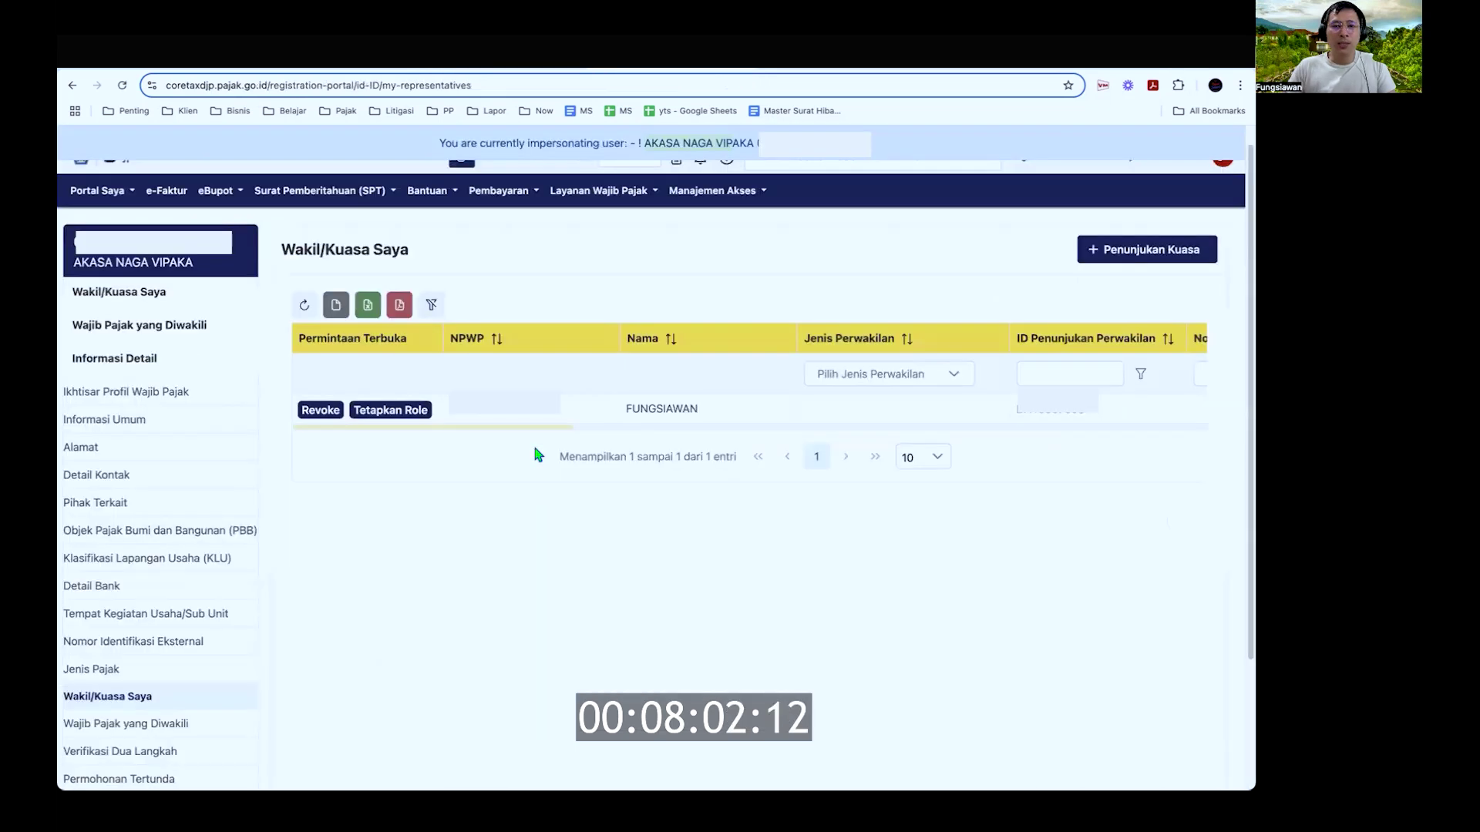
{"action": "scroll", "coordinate": [759, 460], "scroll_direction": "up", "scroll_amount": 1}
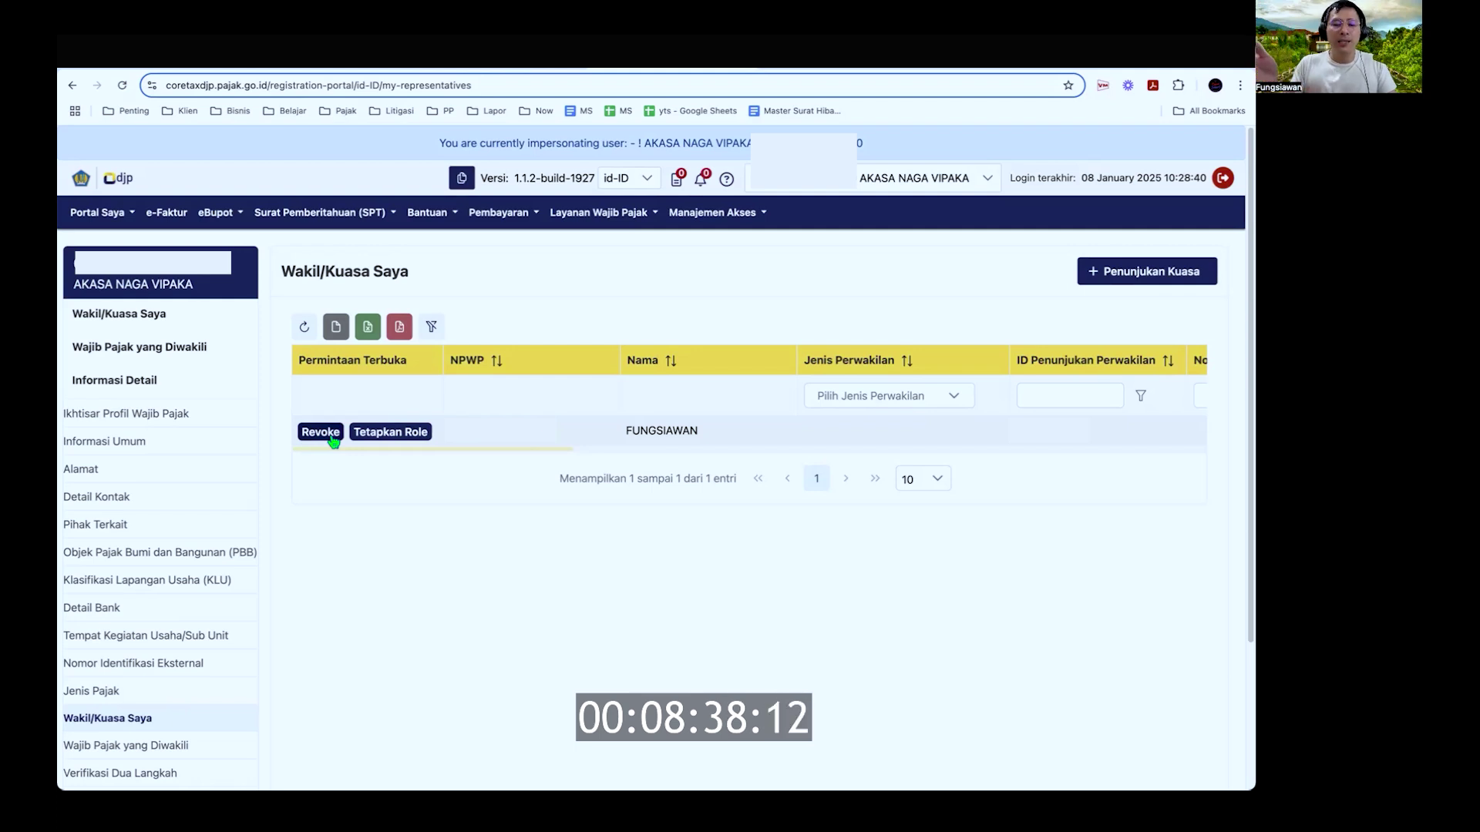
{"action": "left_click", "coordinate": [408, 433]}
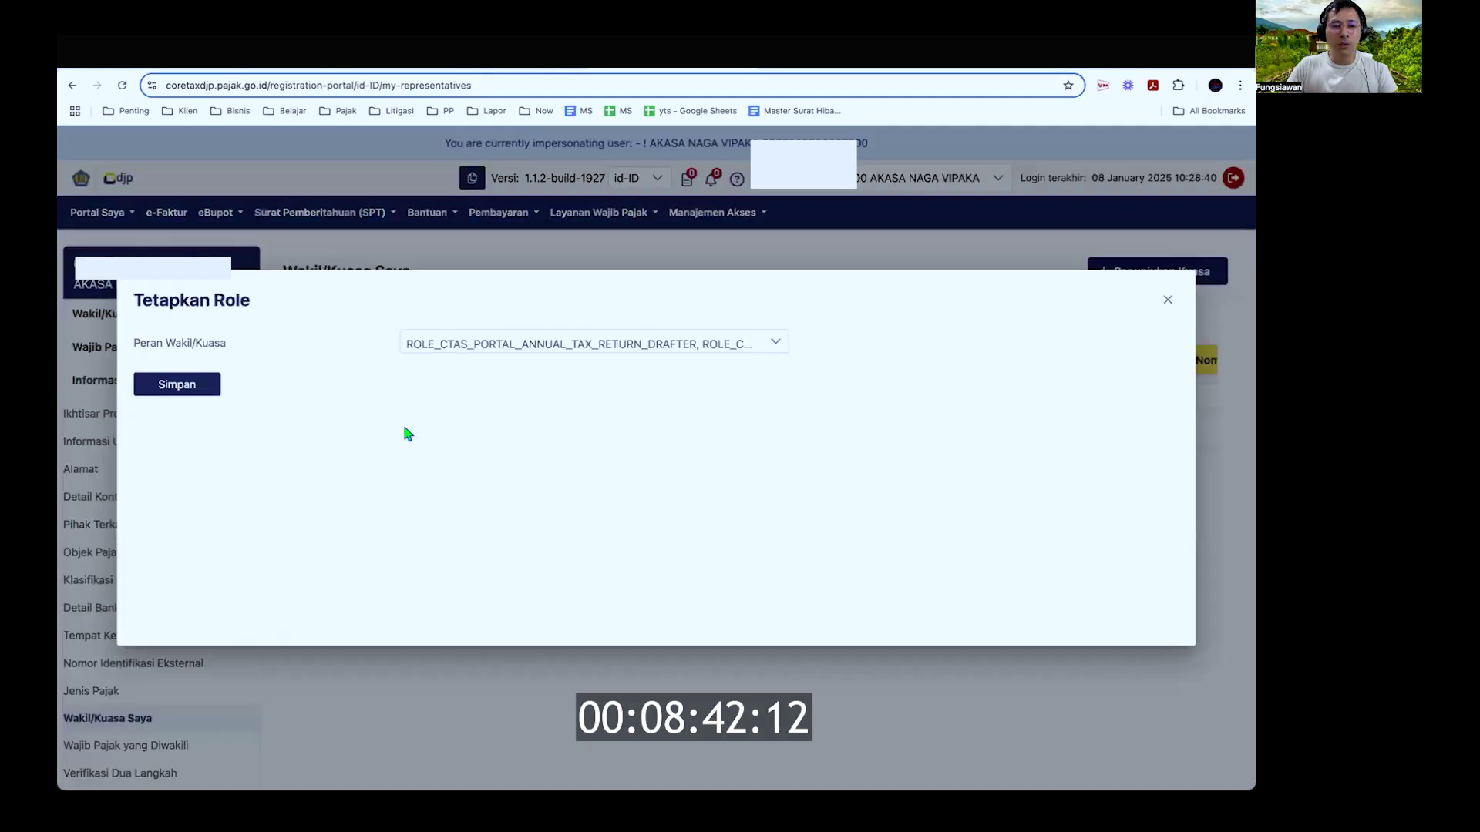
{"action": "left_click", "coordinate": [776, 344]}
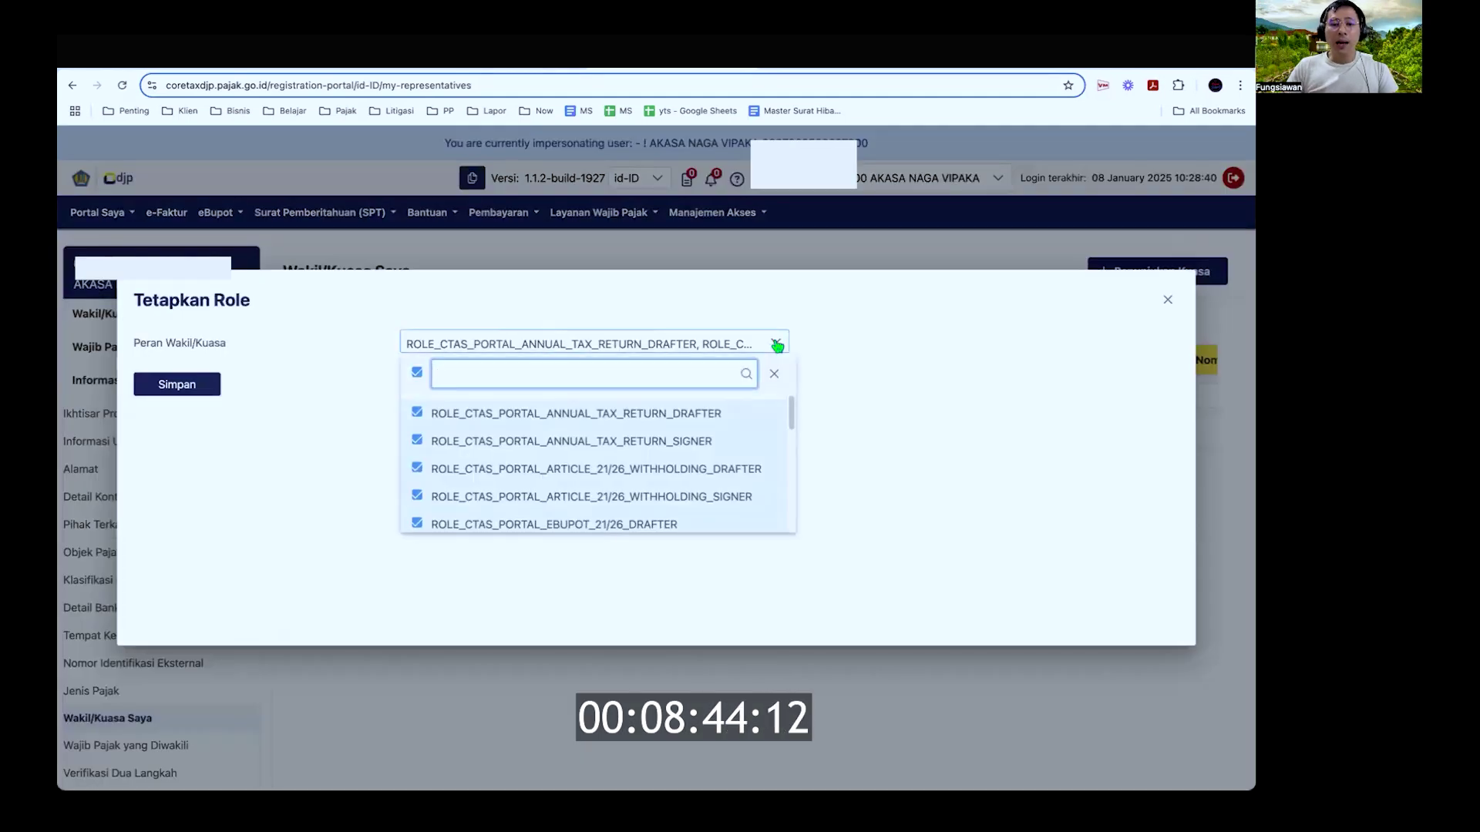
{"action": "scroll", "coordinate": [678, 466], "scroll_direction": "down", "scroll_amount": 2}
{"action": "scroll", "coordinate": [687, 467], "scroll_direction": "up", "scroll_amount": 2}
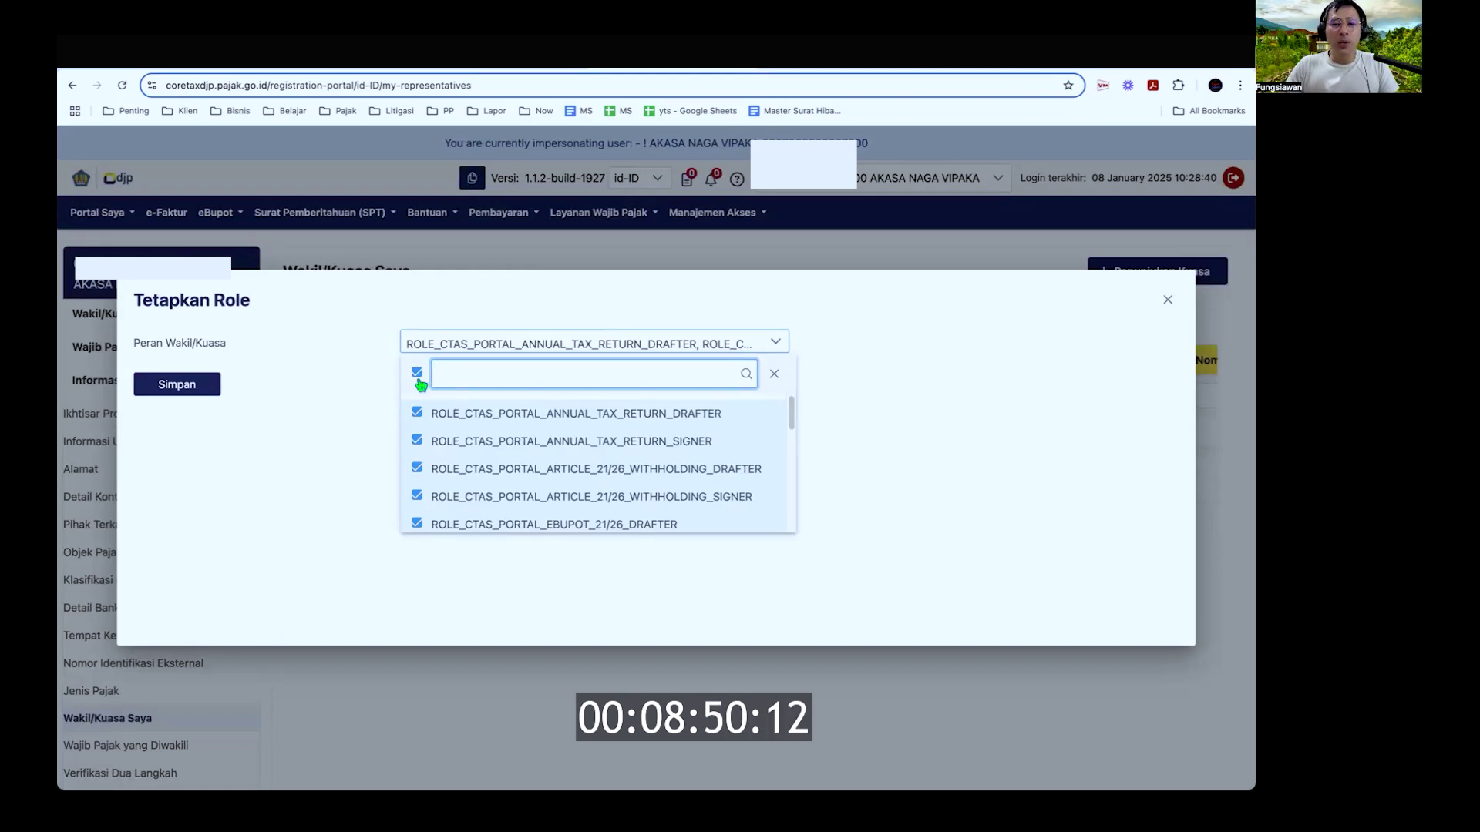
{"action": "scroll", "coordinate": [514, 472], "scroll_direction": "down", "scroll_amount": 1}
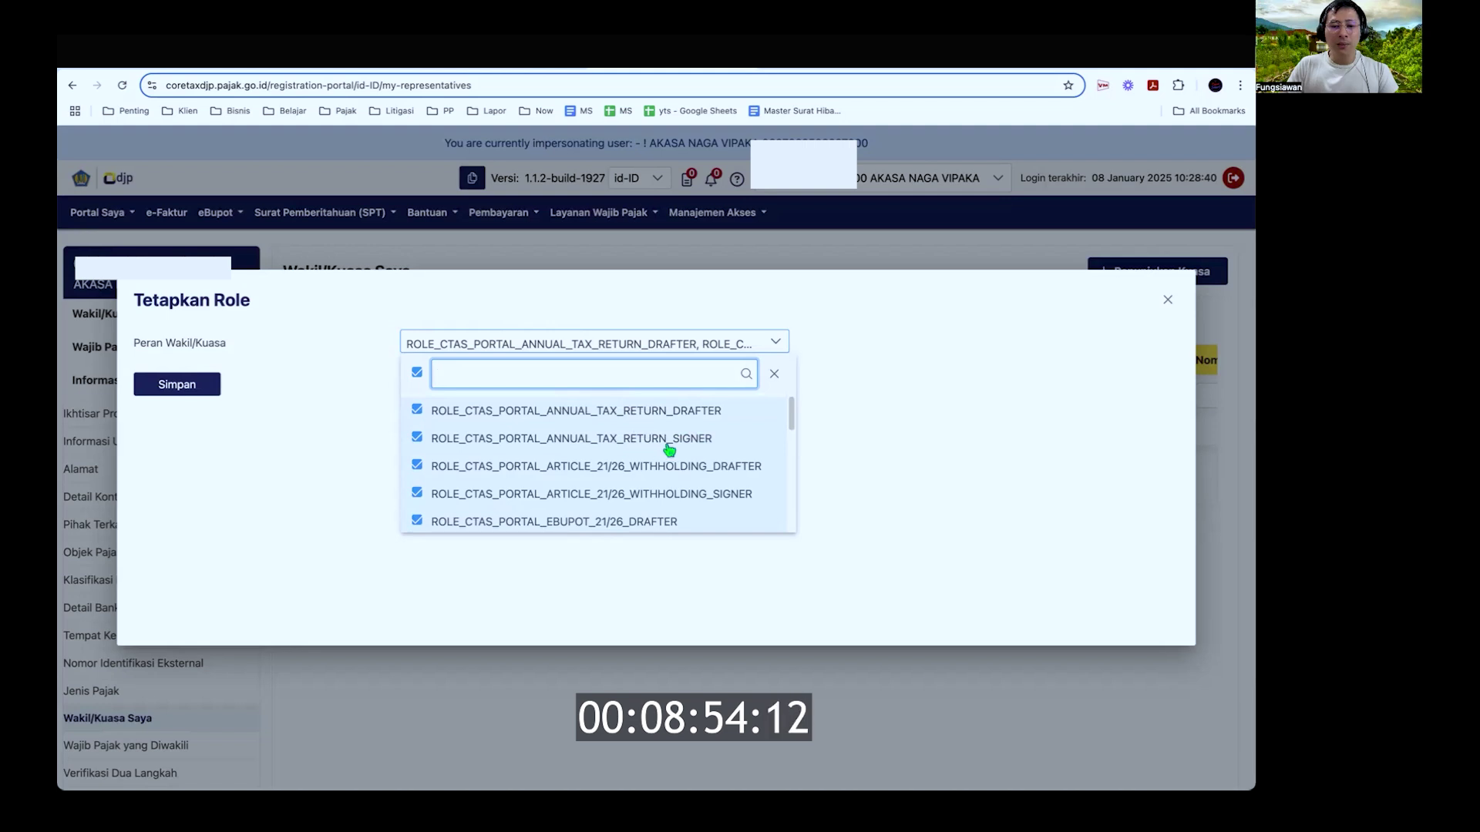
{"action": "scroll", "coordinate": [669, 447], "scroll_direction": "down", "scroll_amount": 1}
{"action": "scroll", "coordinate": [669, 444], "scroll_direction": "up", "scroll_amount": 1}
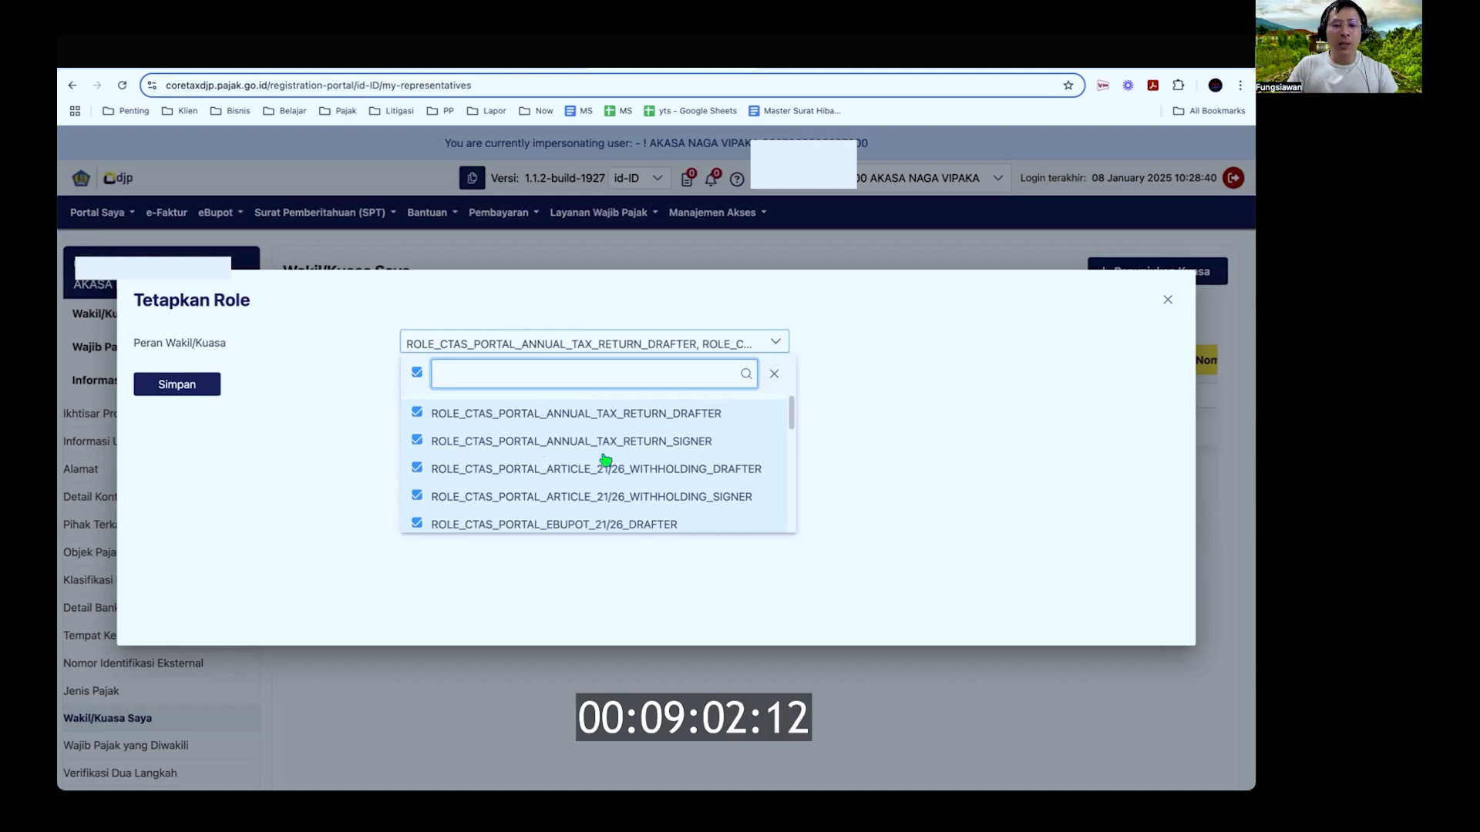
{"action": "scroll", "coordinate": [605, 460], "scroll_direction": "down", "scroll_amount": 1}
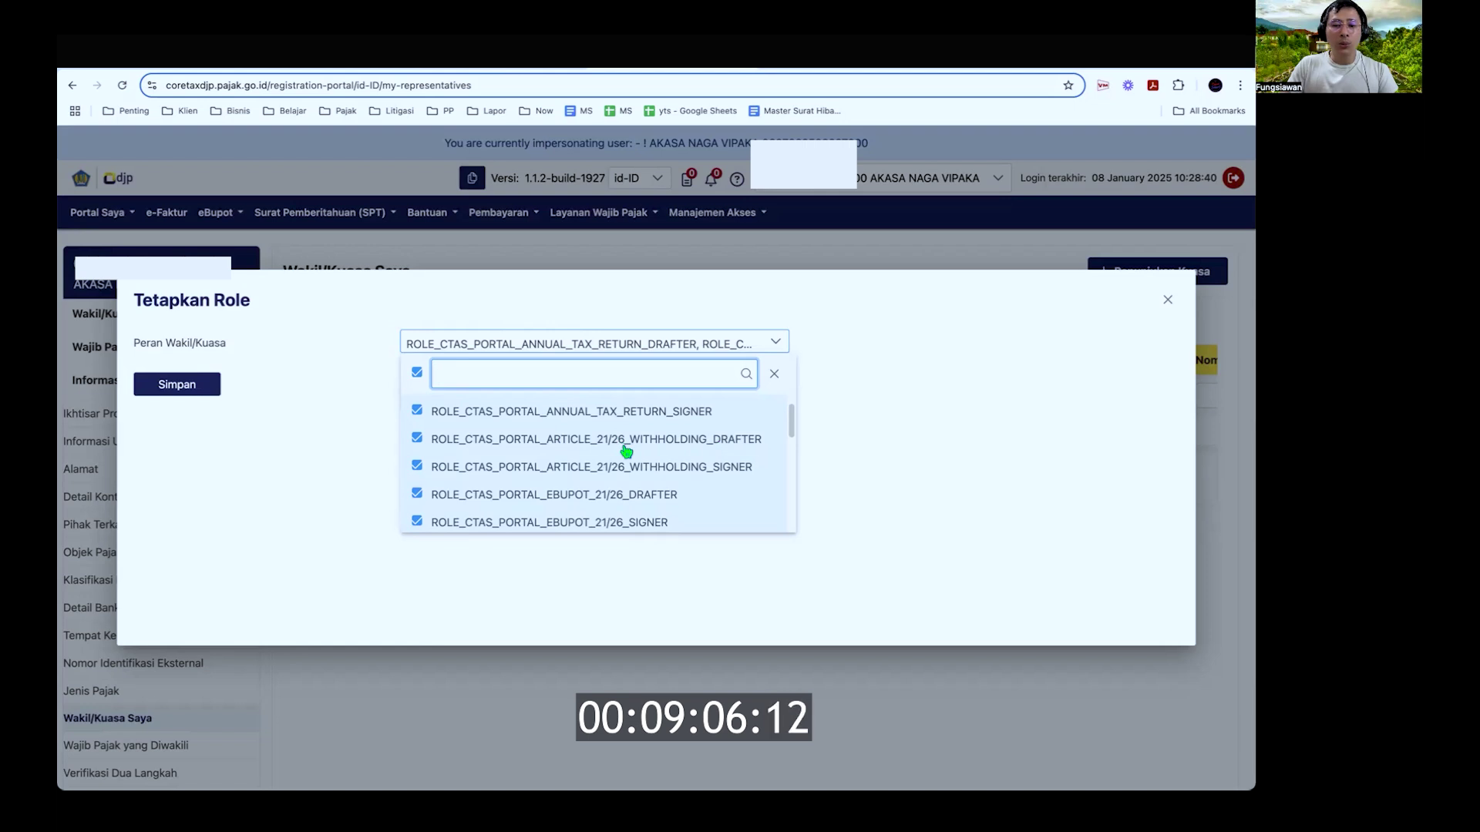
{"action": "scroll", "coordinate": [651, 484], "scroll_direction": "down", "scroll_amount": 3}
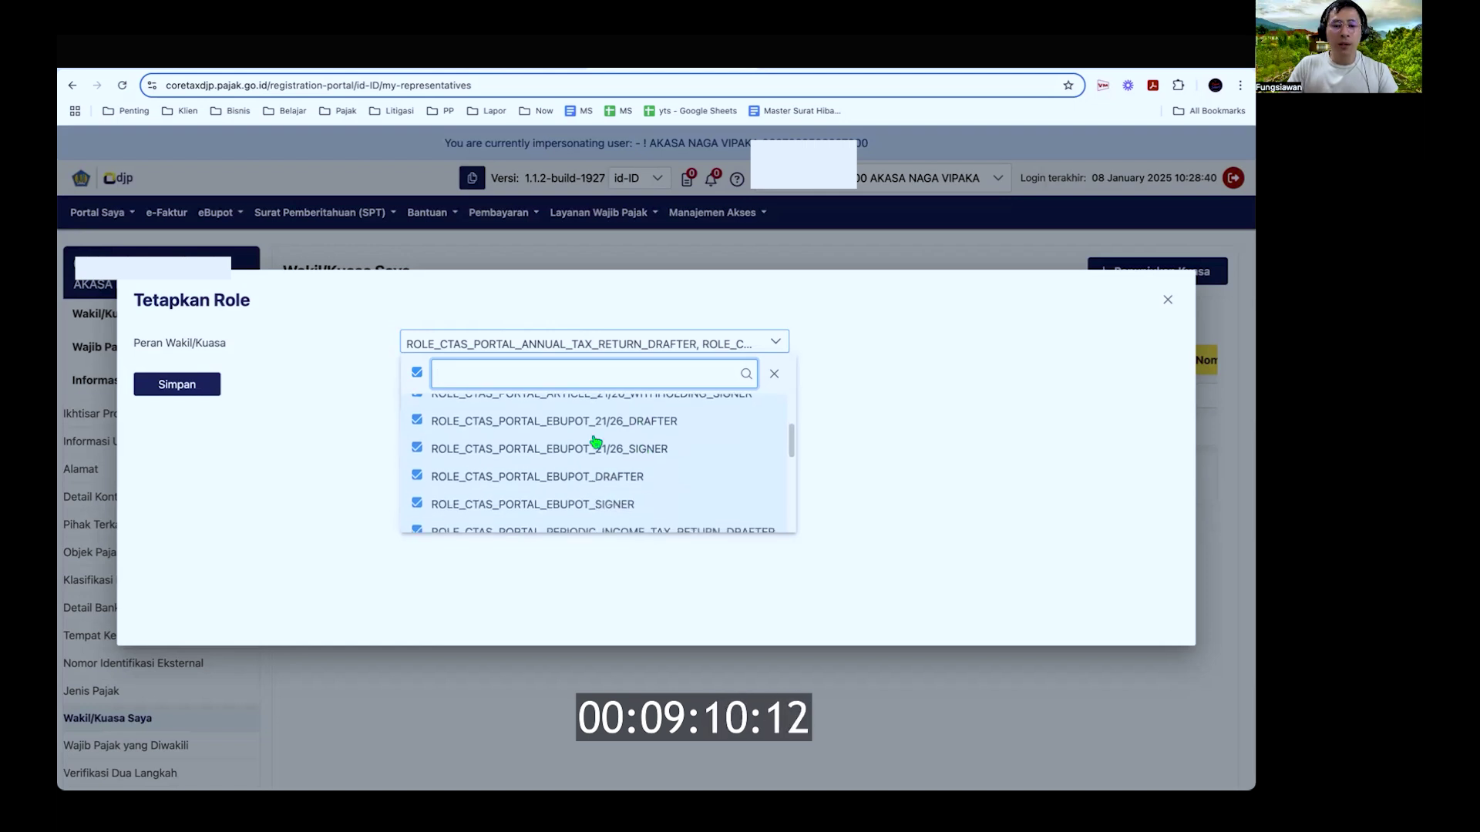
{"action": "scroll", "coordinate": [588, 501], "scroll_direction": "down", "scroll_amount": 3}
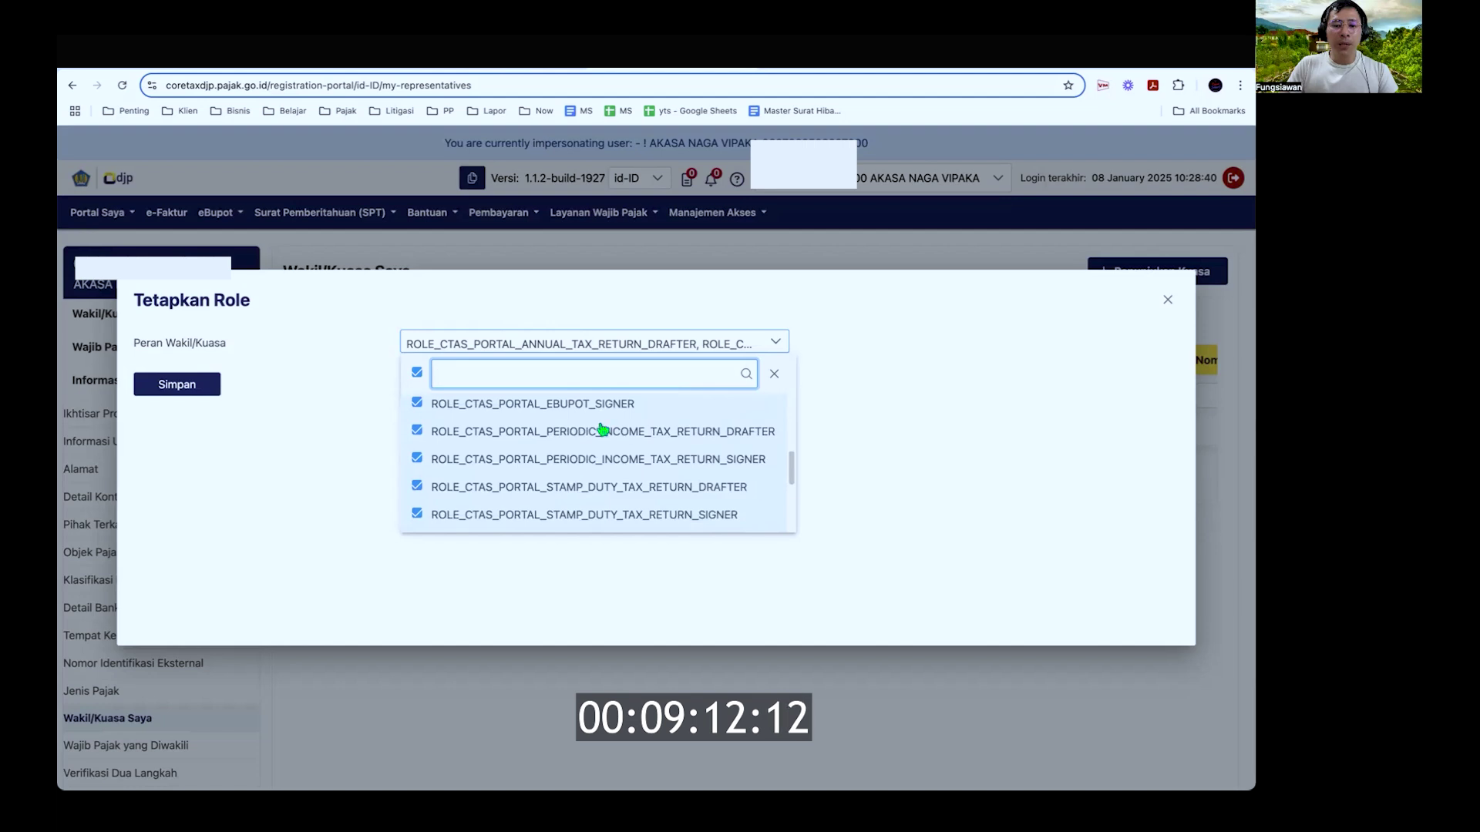
{"action": "scroll", "coordinate": [639, 463], "scroll_direction": "down", "scroll_amount": 2}
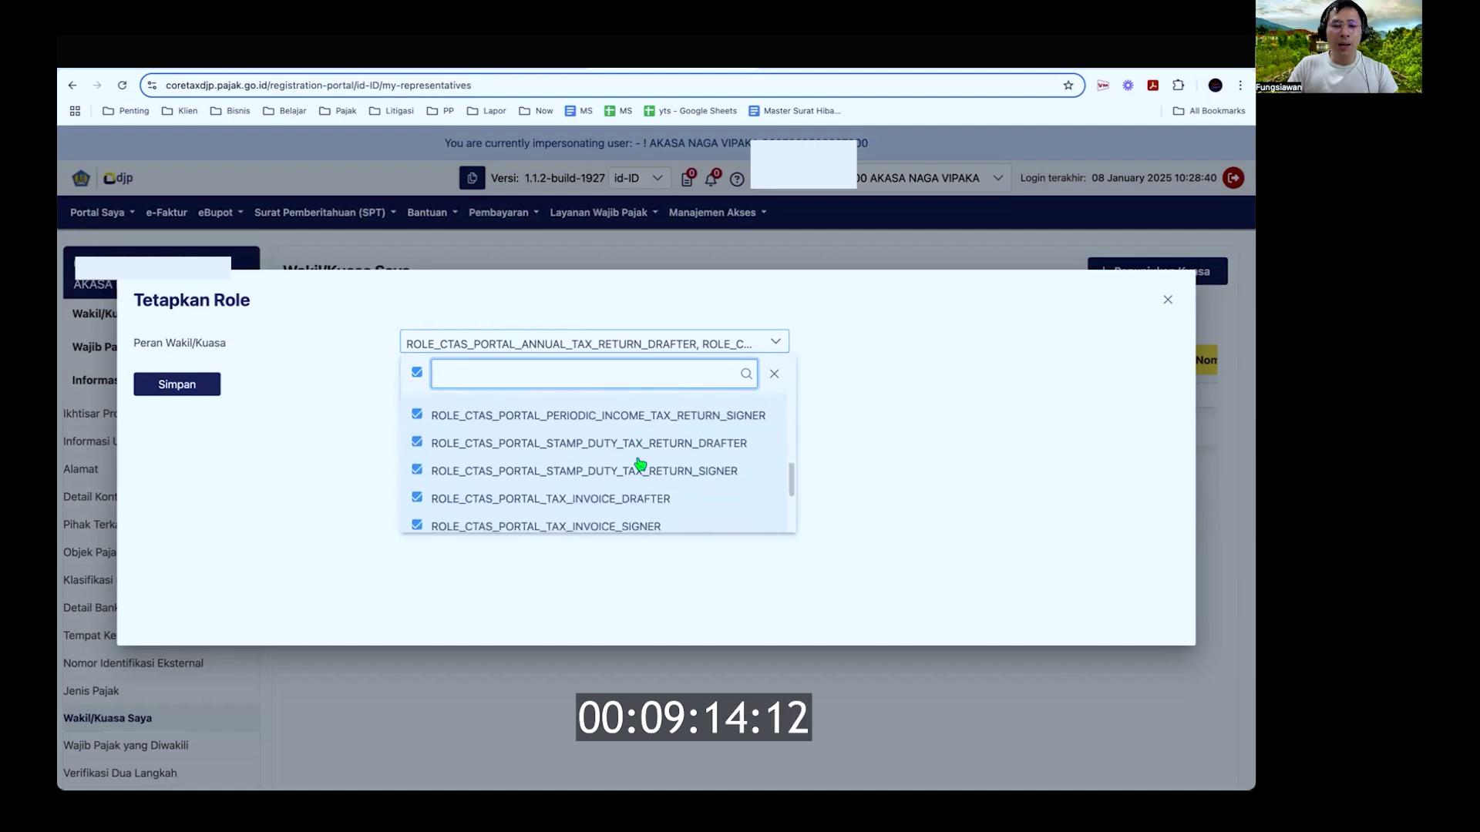
{"action": "scroll", "coordinate": [694, 453], "scroll_direction": "down", "scroll_amount": 2}
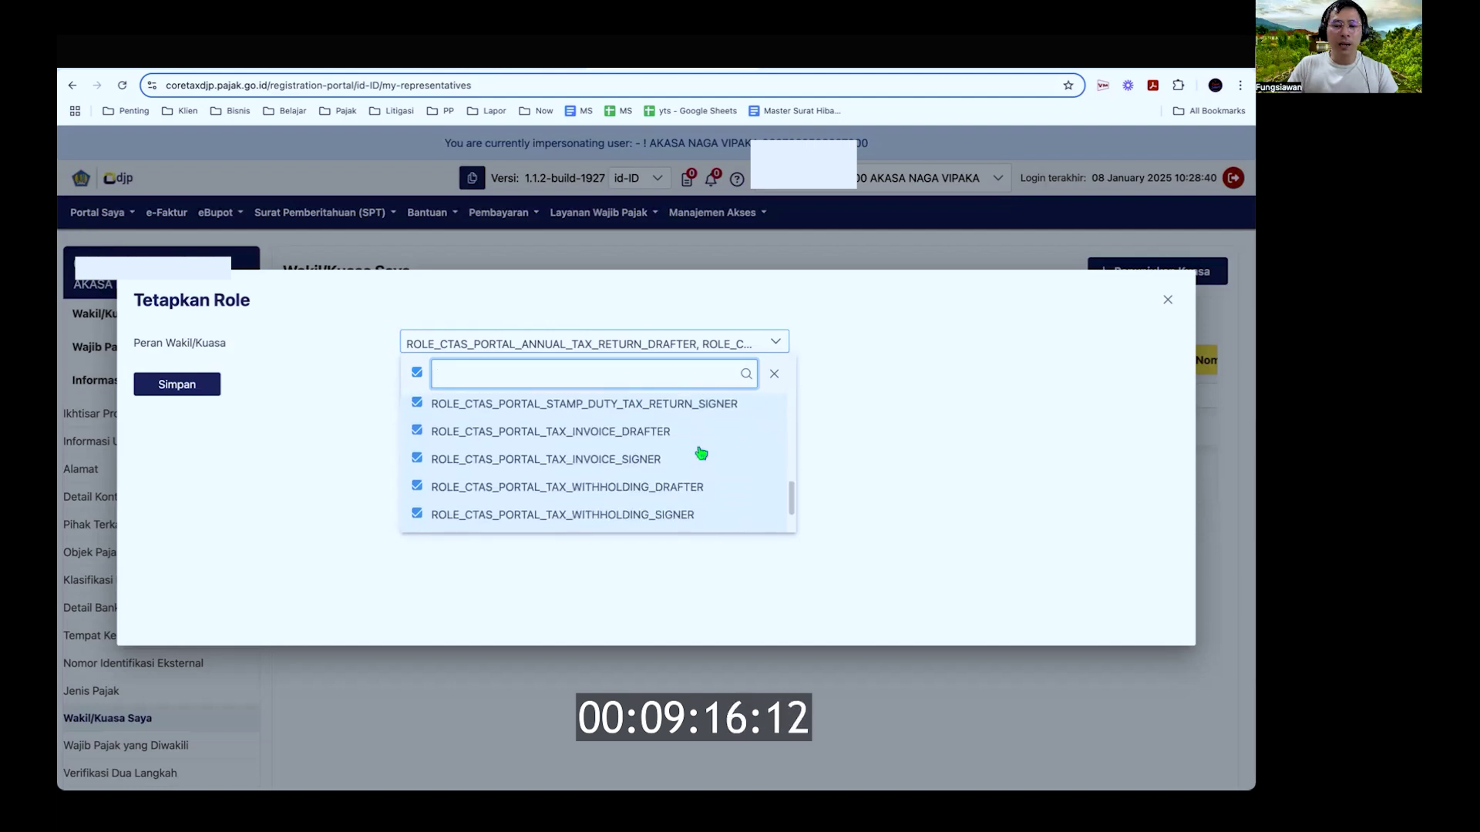
{"action": "scroll", "coordinate": [597, 446], "scroll_direction": "down", "scroll_amount": 2}
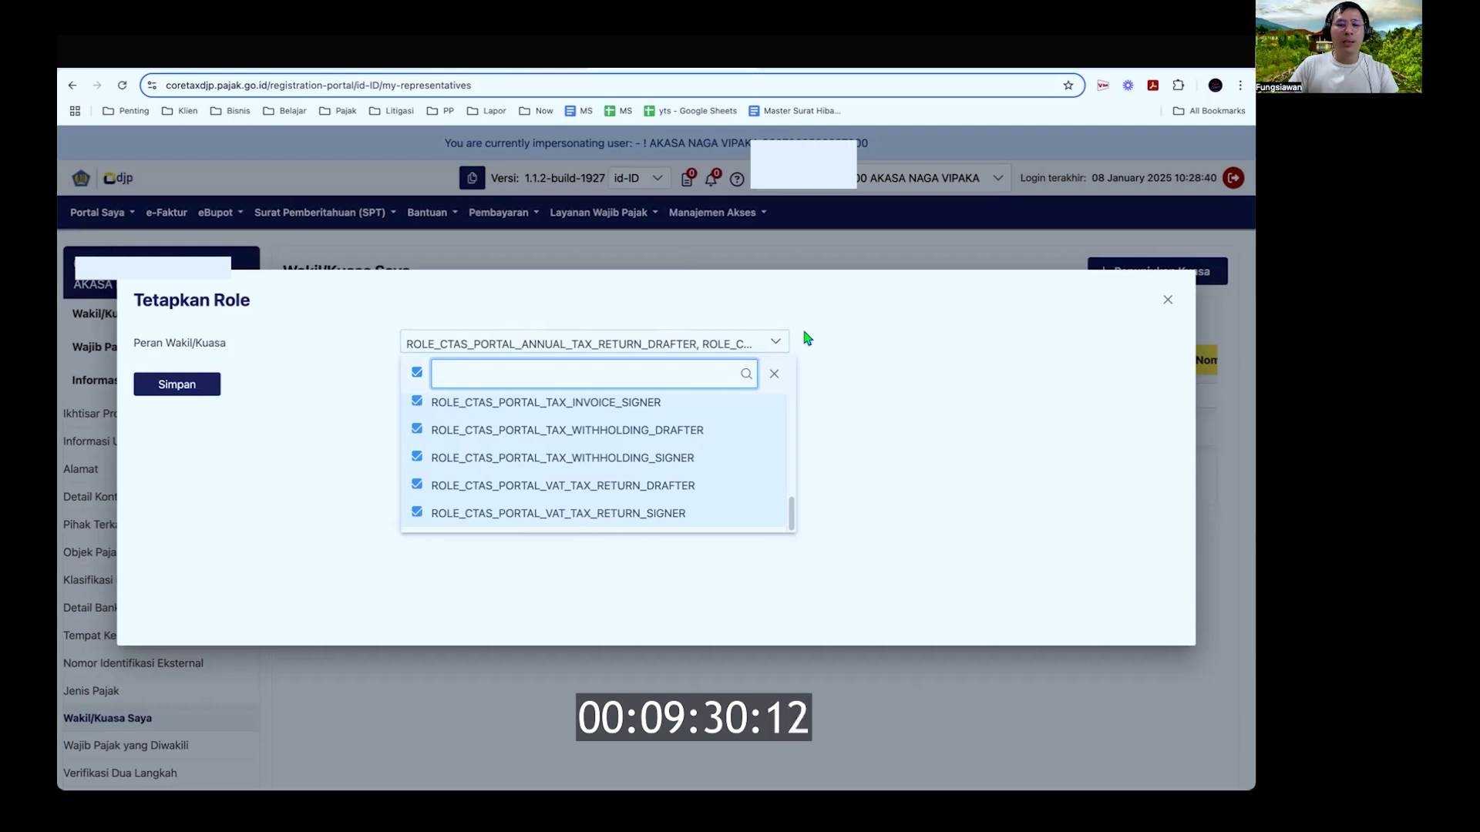
{"action": "left_click", "coordinate": [1170, 300]}
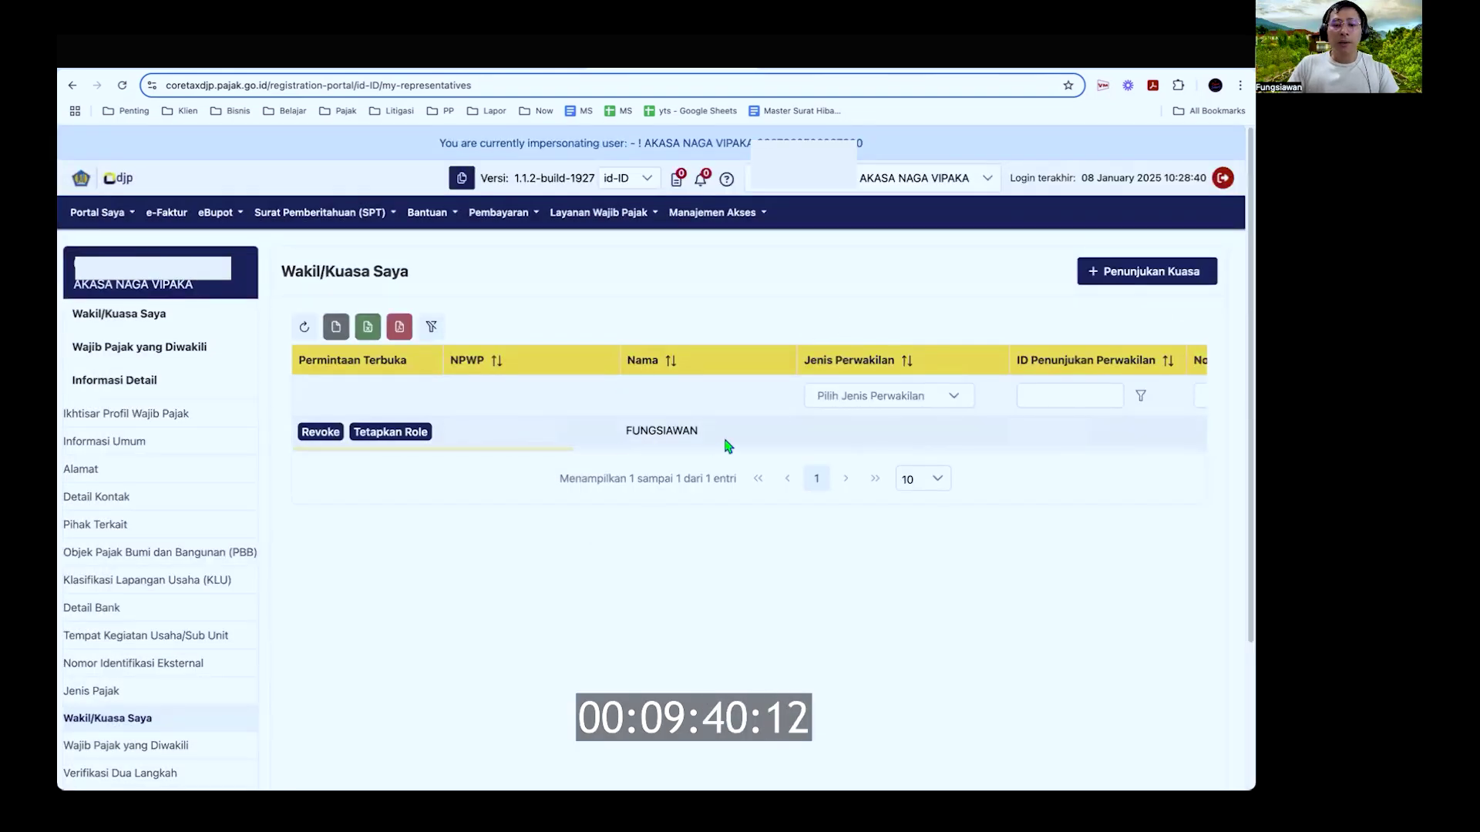
{"action": "scroll", "coordinate": [726, 446], "scroll_direction": "right", "scroll_amount": 10}
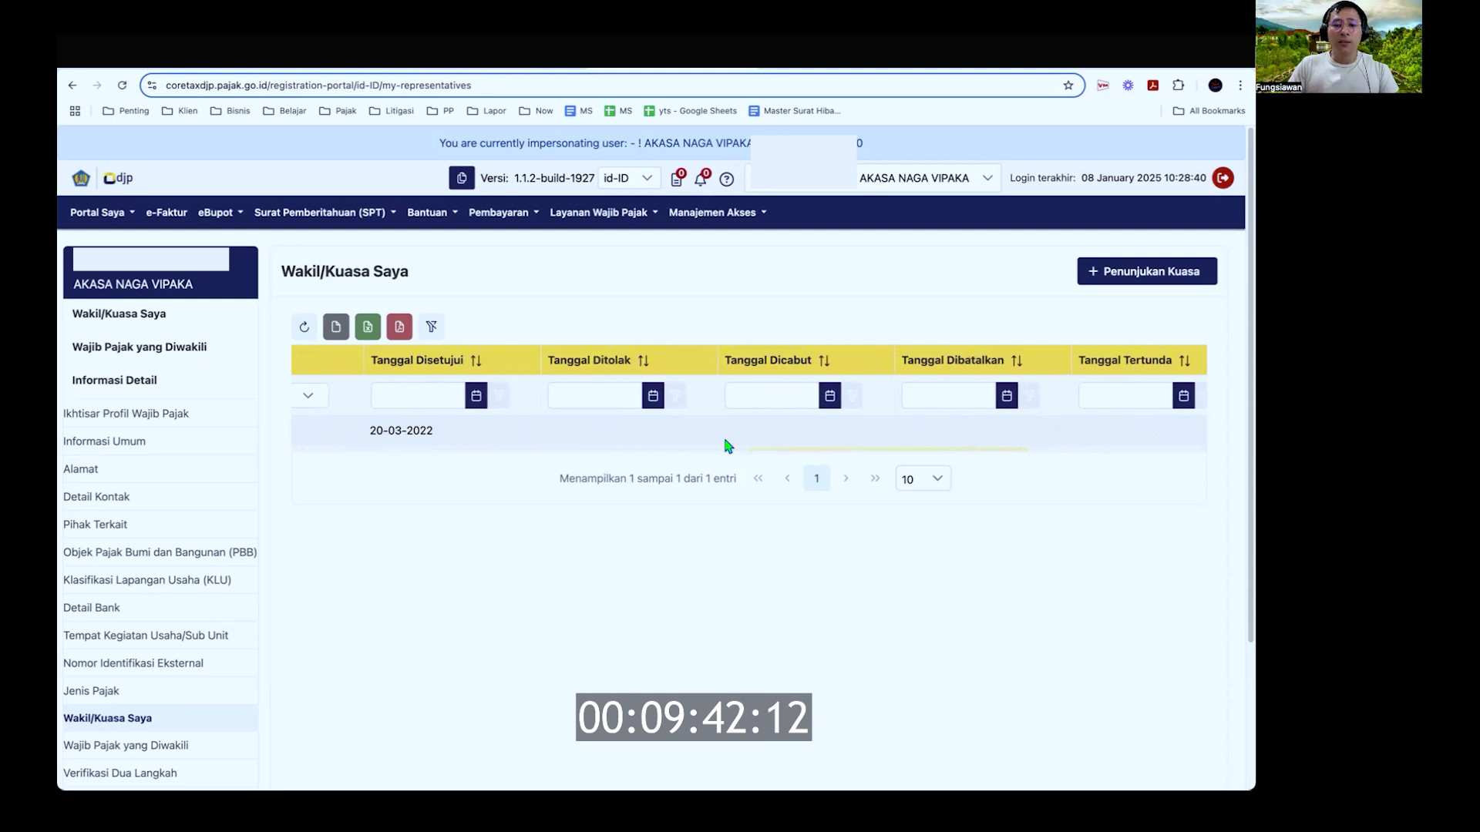
{"action": "scroll", "coordinate": [726, 445], "scroll_direction": "left", "scroll_amount": 15}
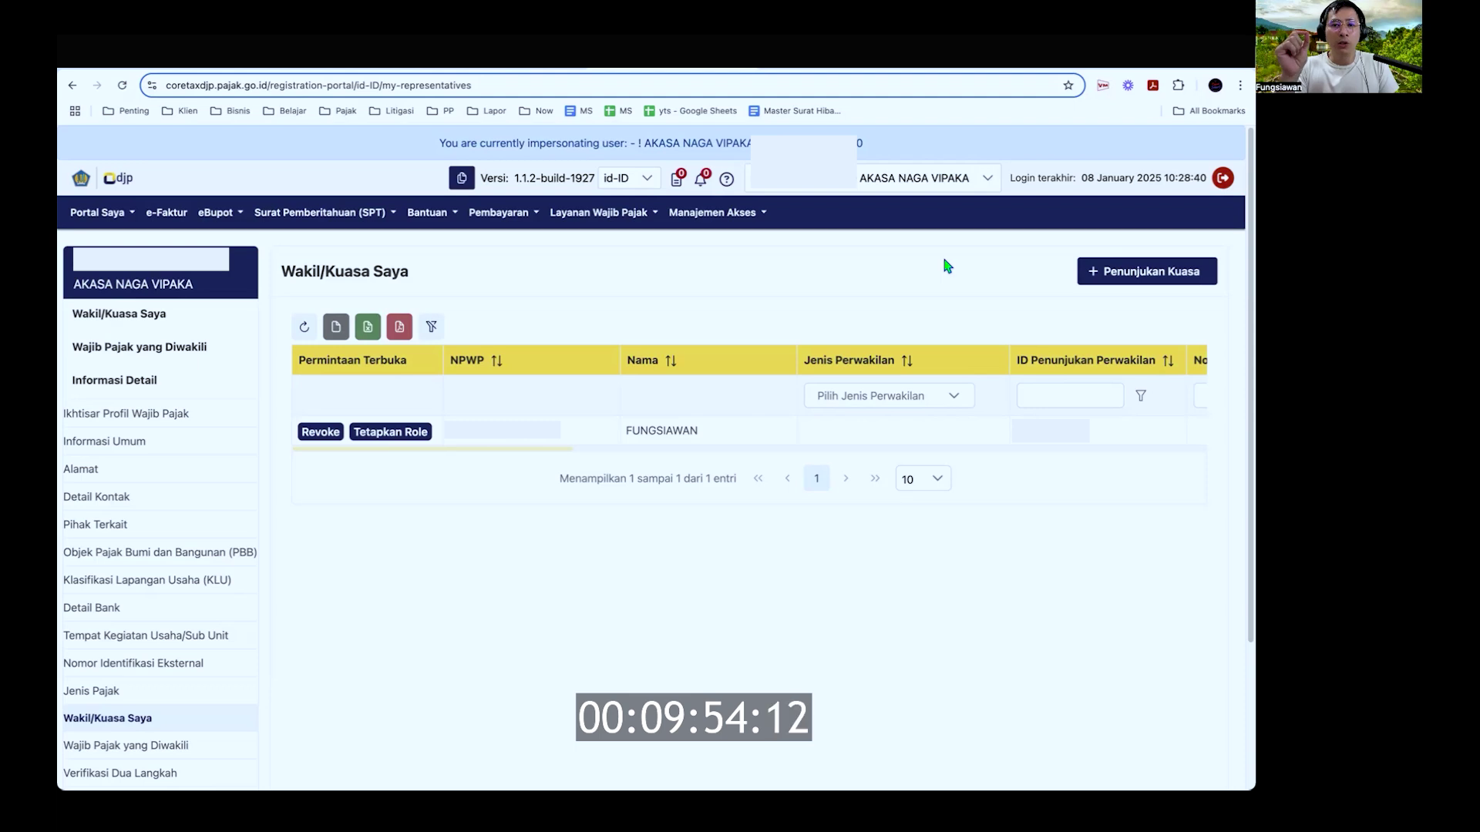
{"action": "left_click", "coordinate": [1129, 273]}
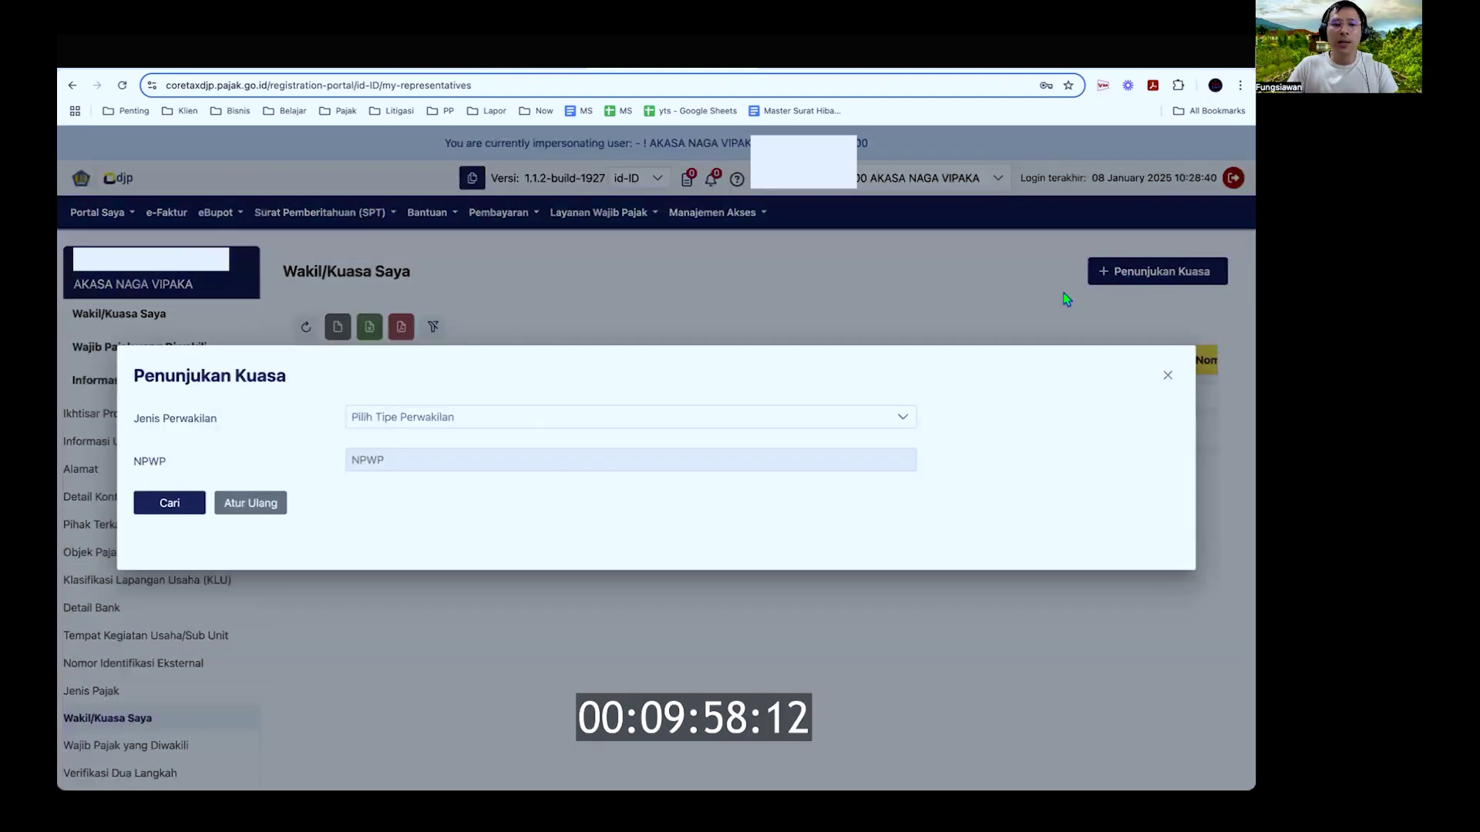
{"action": "left_click", "coordinate": [885, 420]}
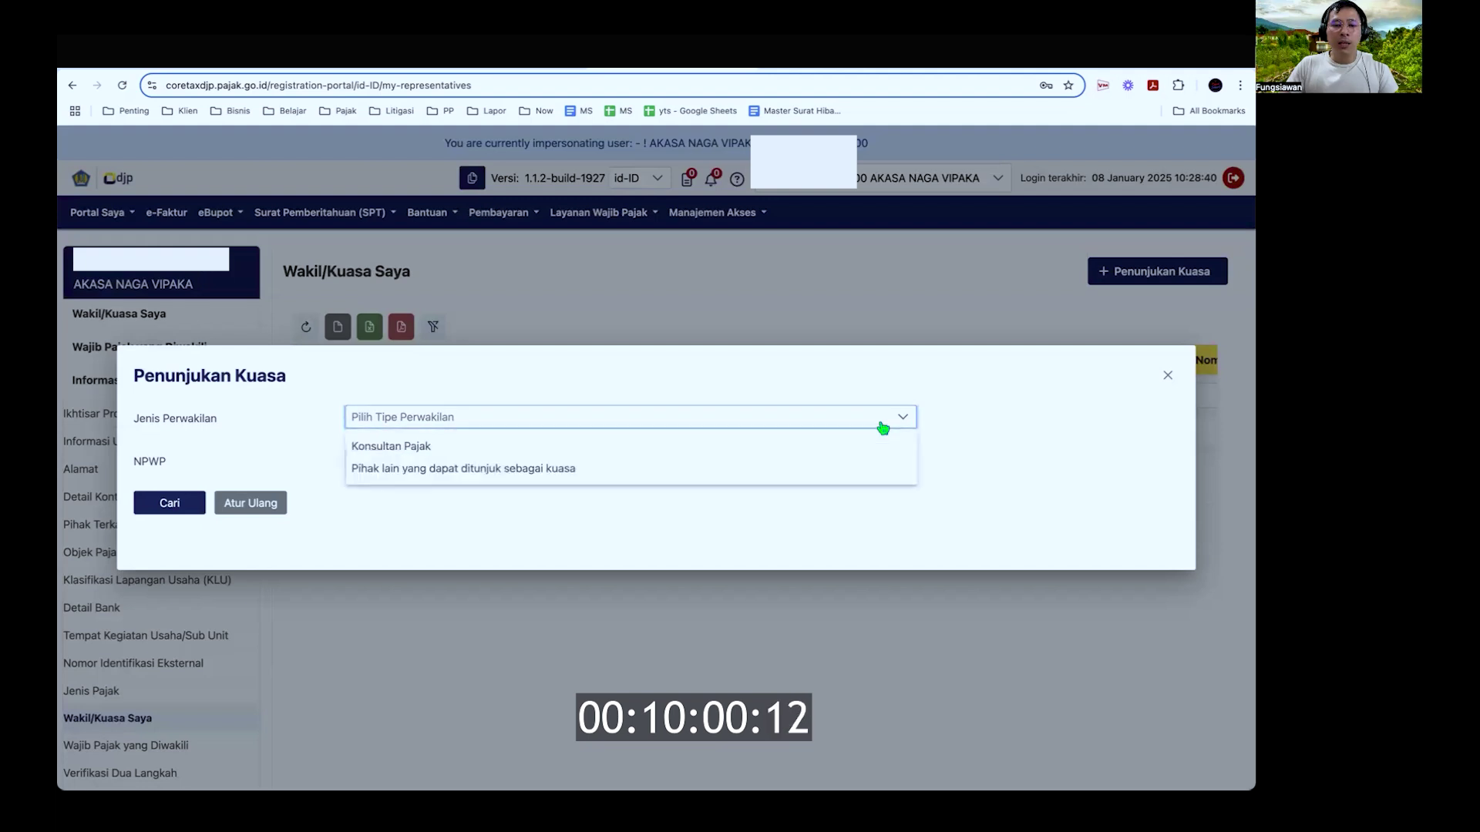
{"action": "left_click", "coordinate": [483, 449]}
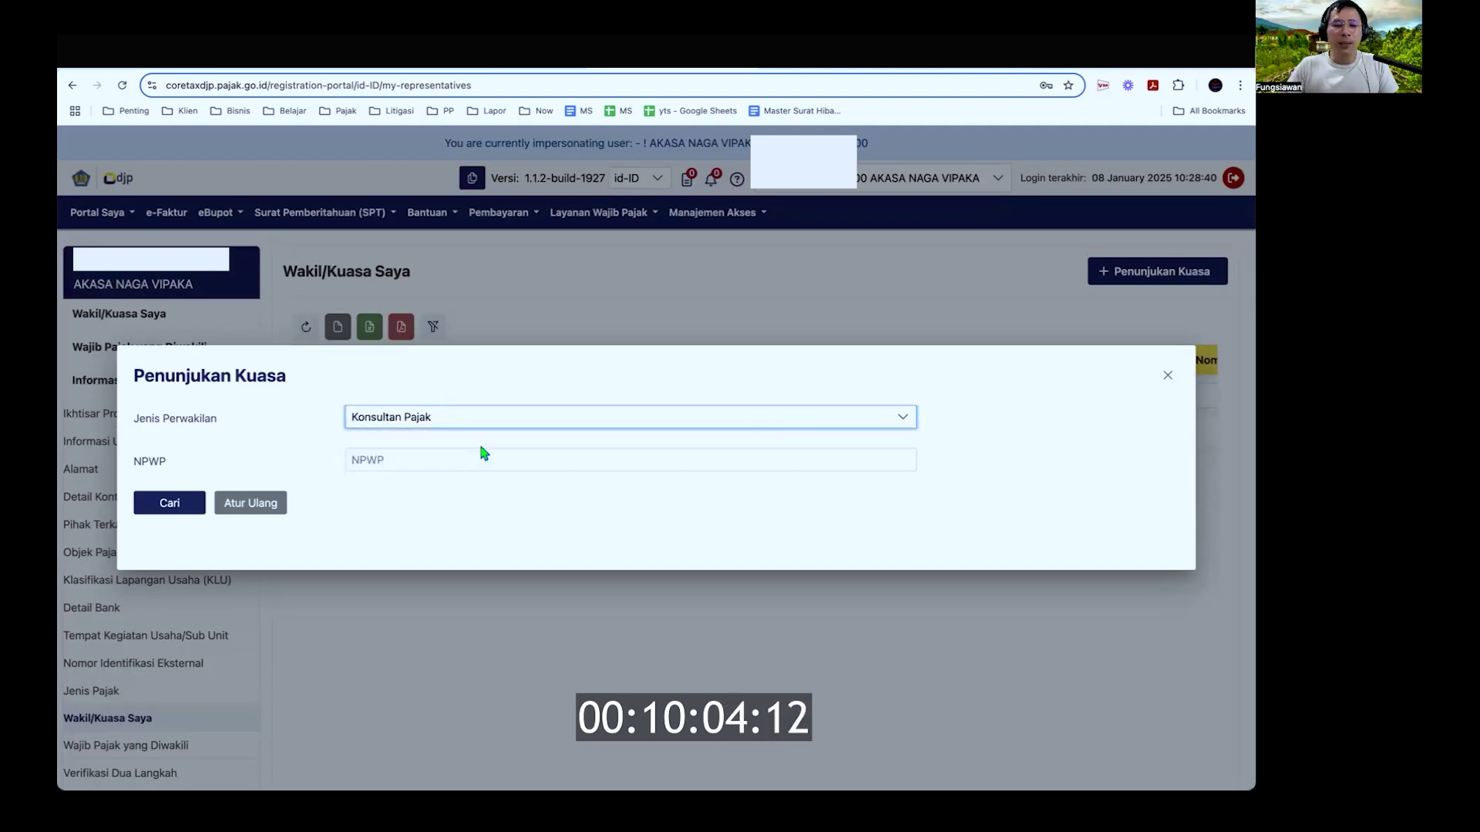
{"action": "left_click", "coordinate": [483, 460]}
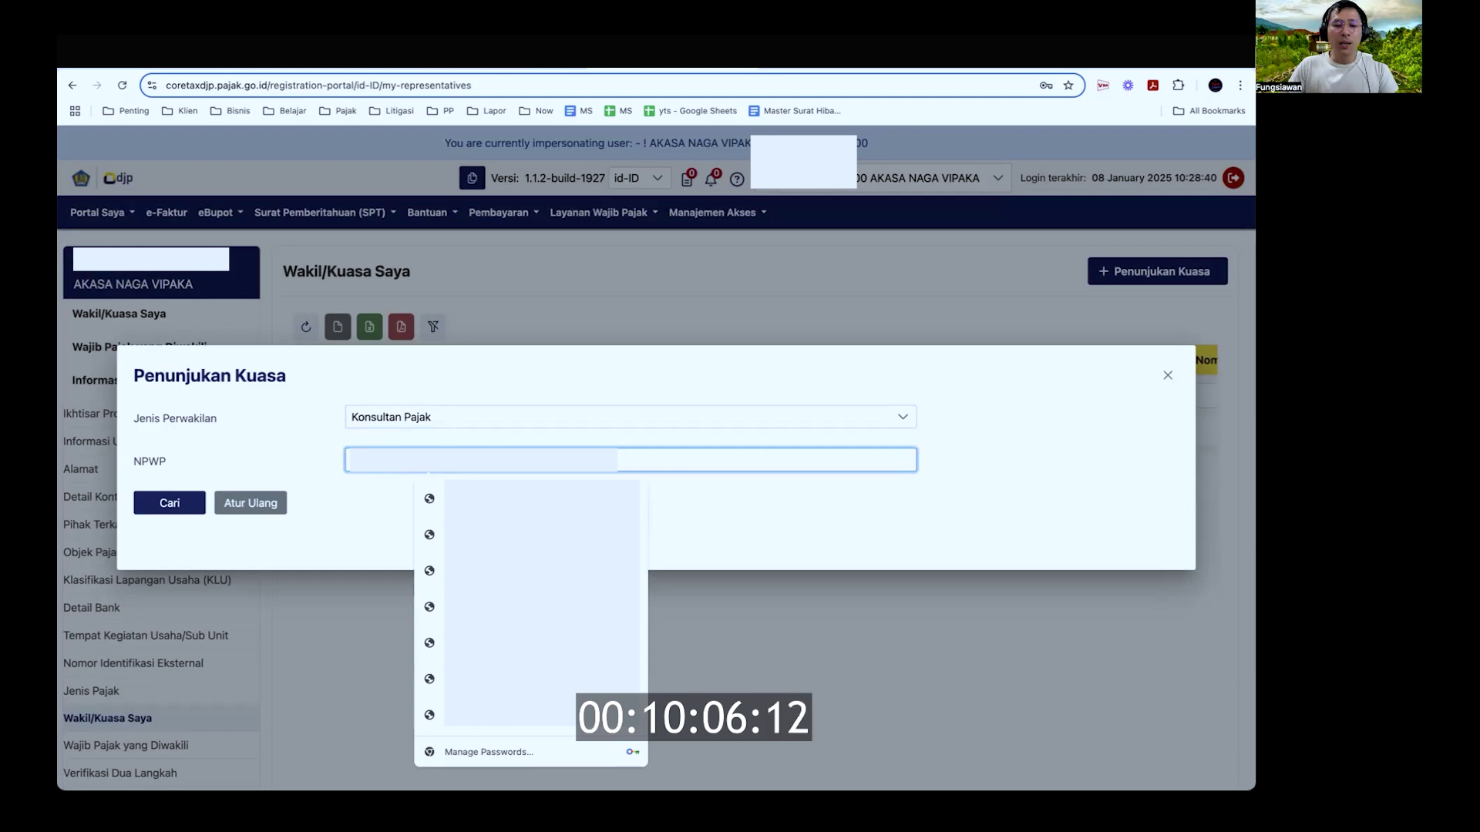
{"action": "left_click", "coordinate": [515, 499]}
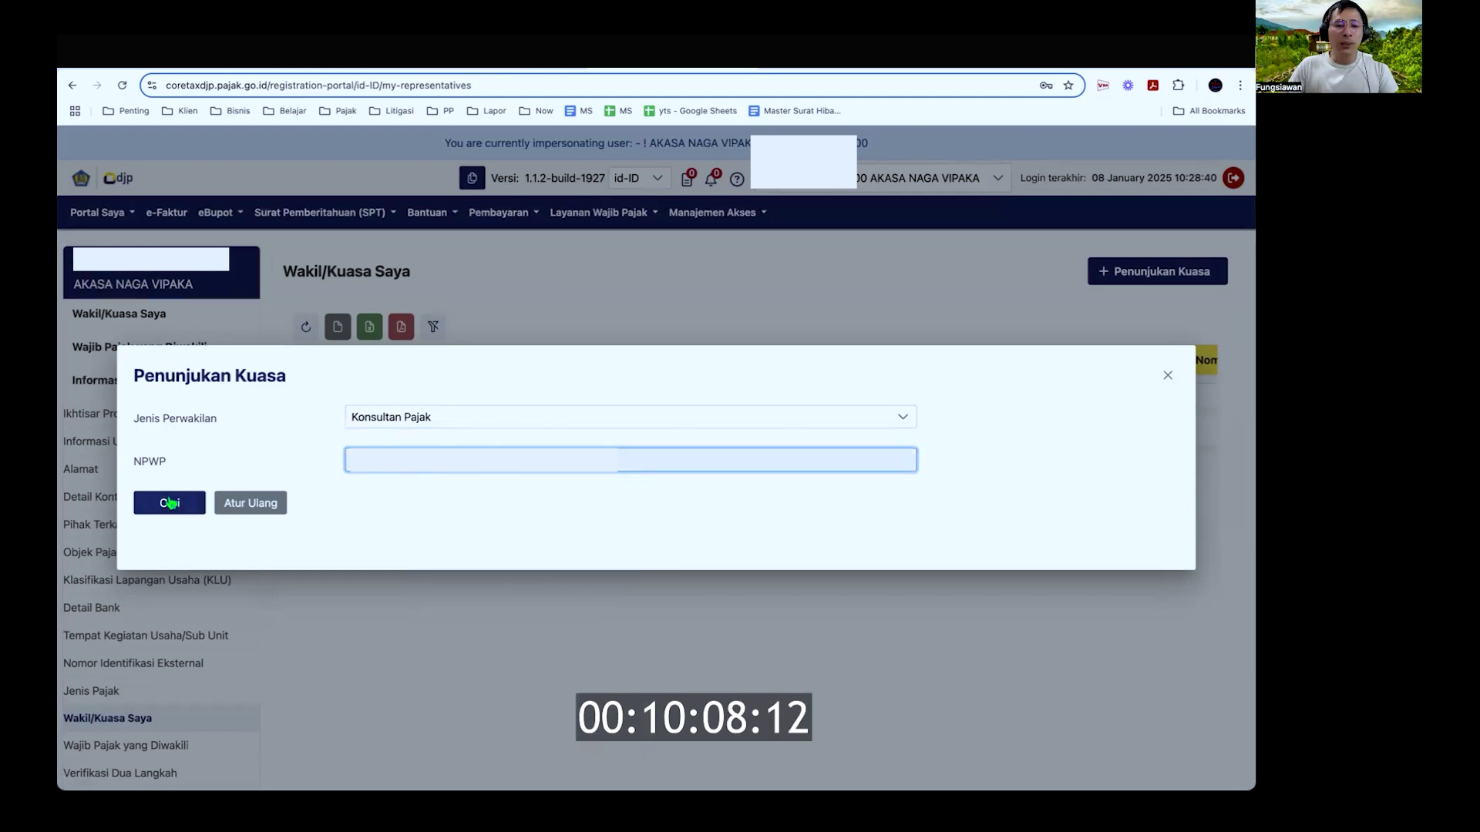
{"action": "left_click", "coordinate": [168, 504]}
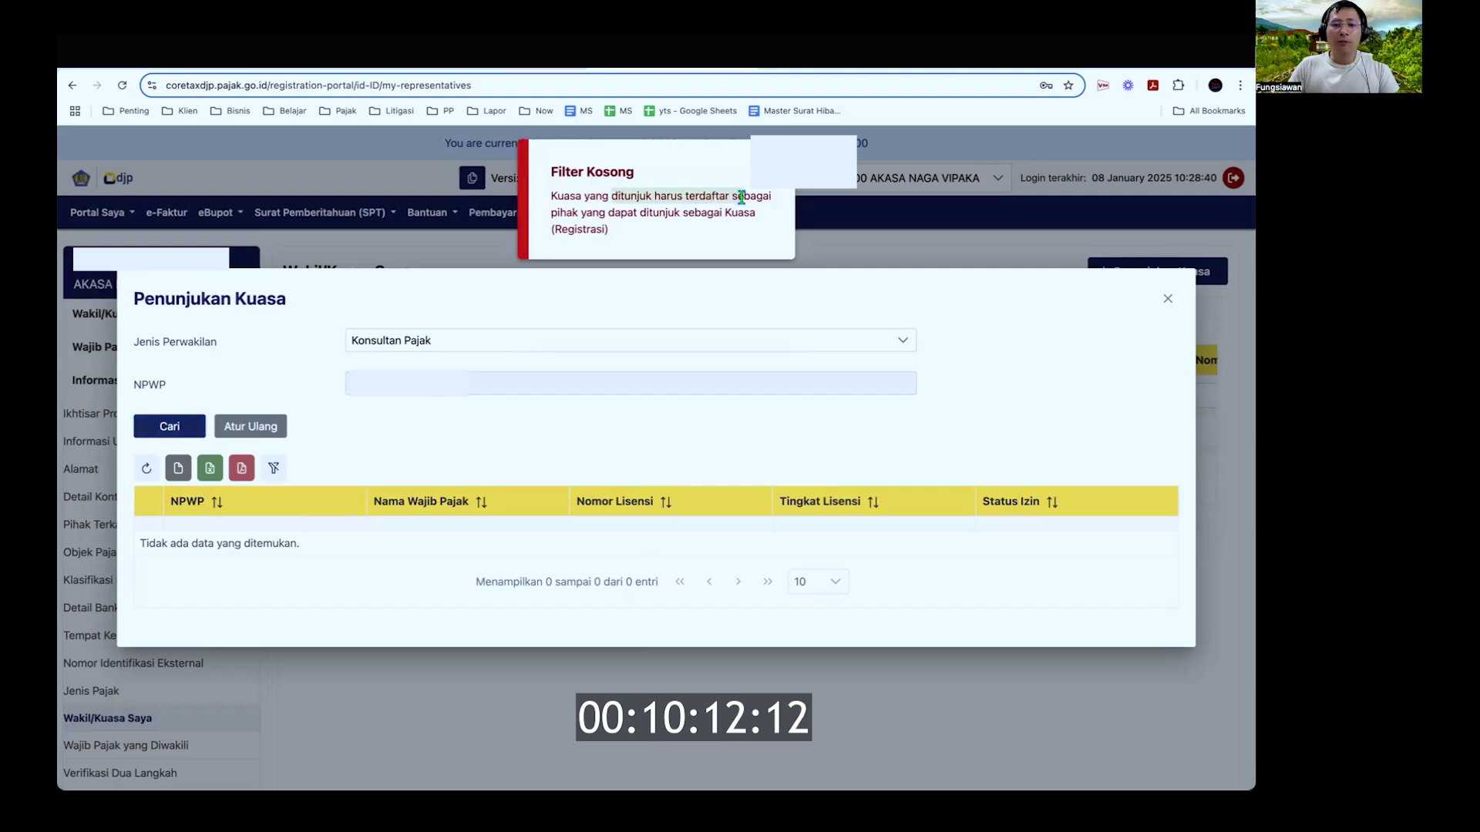
{"action": "left_click_drag", "start_coordinate": [603, 210], "coordinate": [654, 214]}
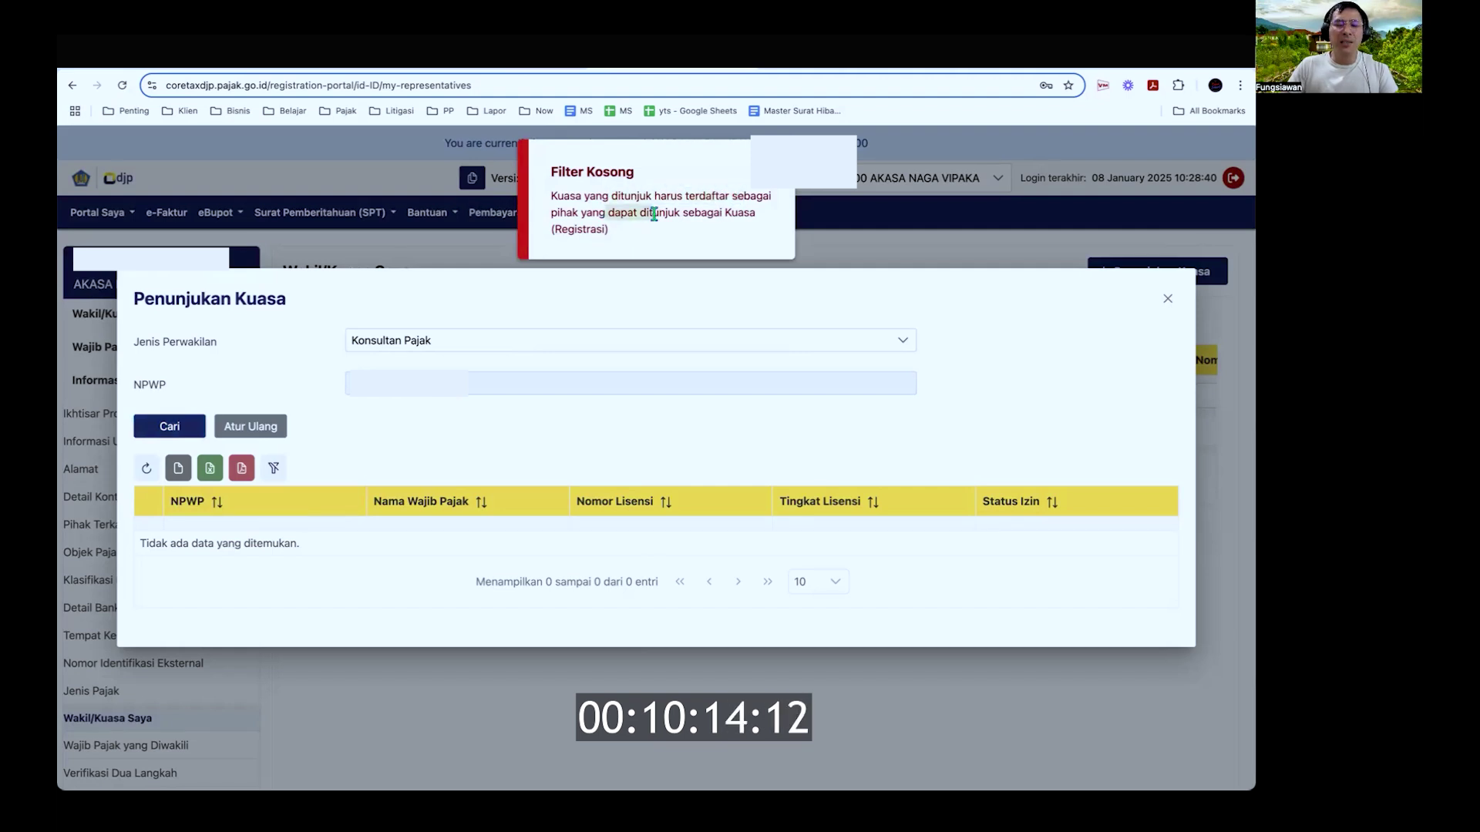
{"action": "left_click", "coordinate": [575, 378]}
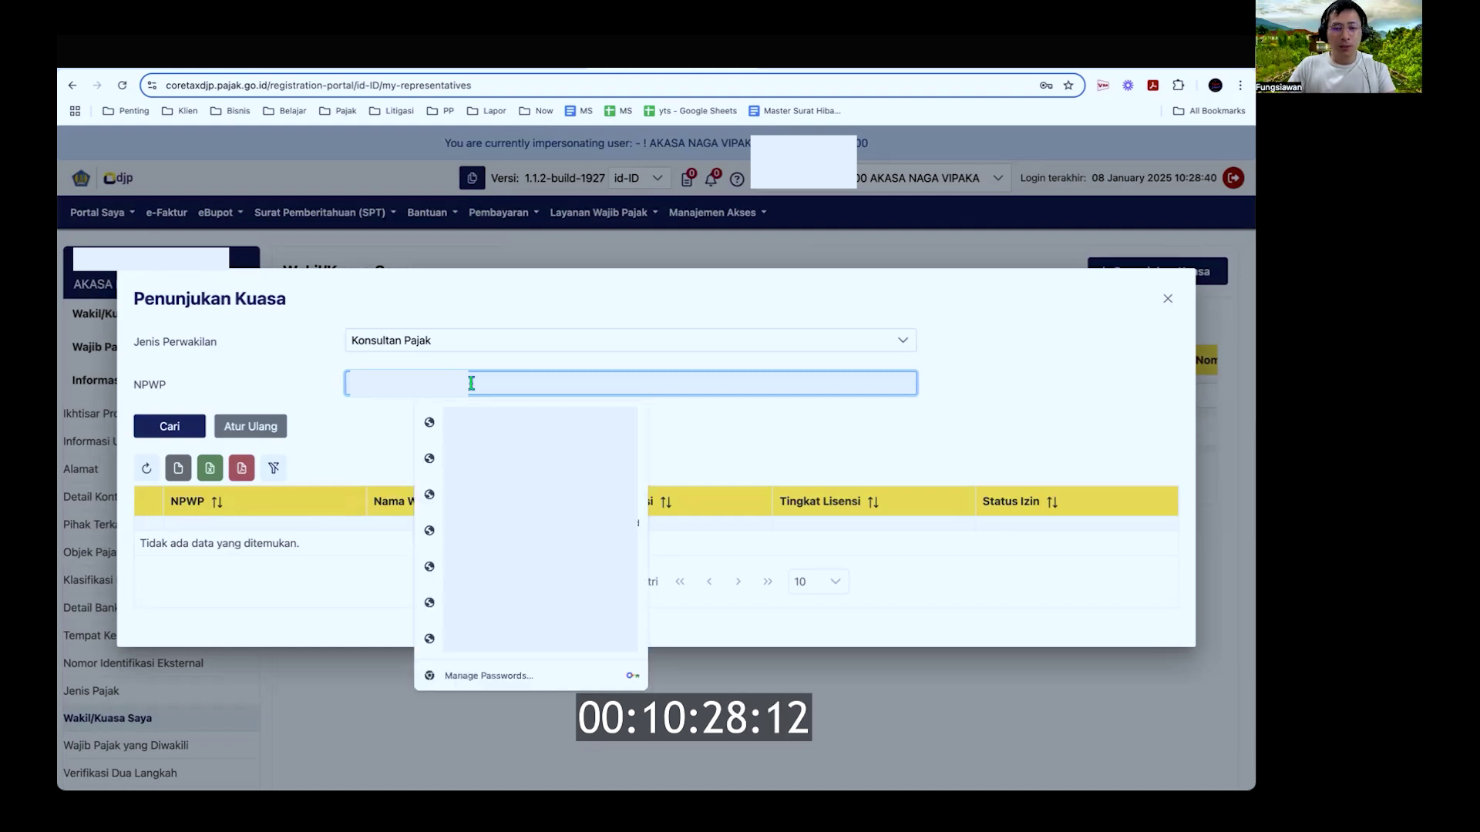
{"action": "key", "text": "BackSpace"}
{"action": "left_click", "coordinate": [166, 427]}
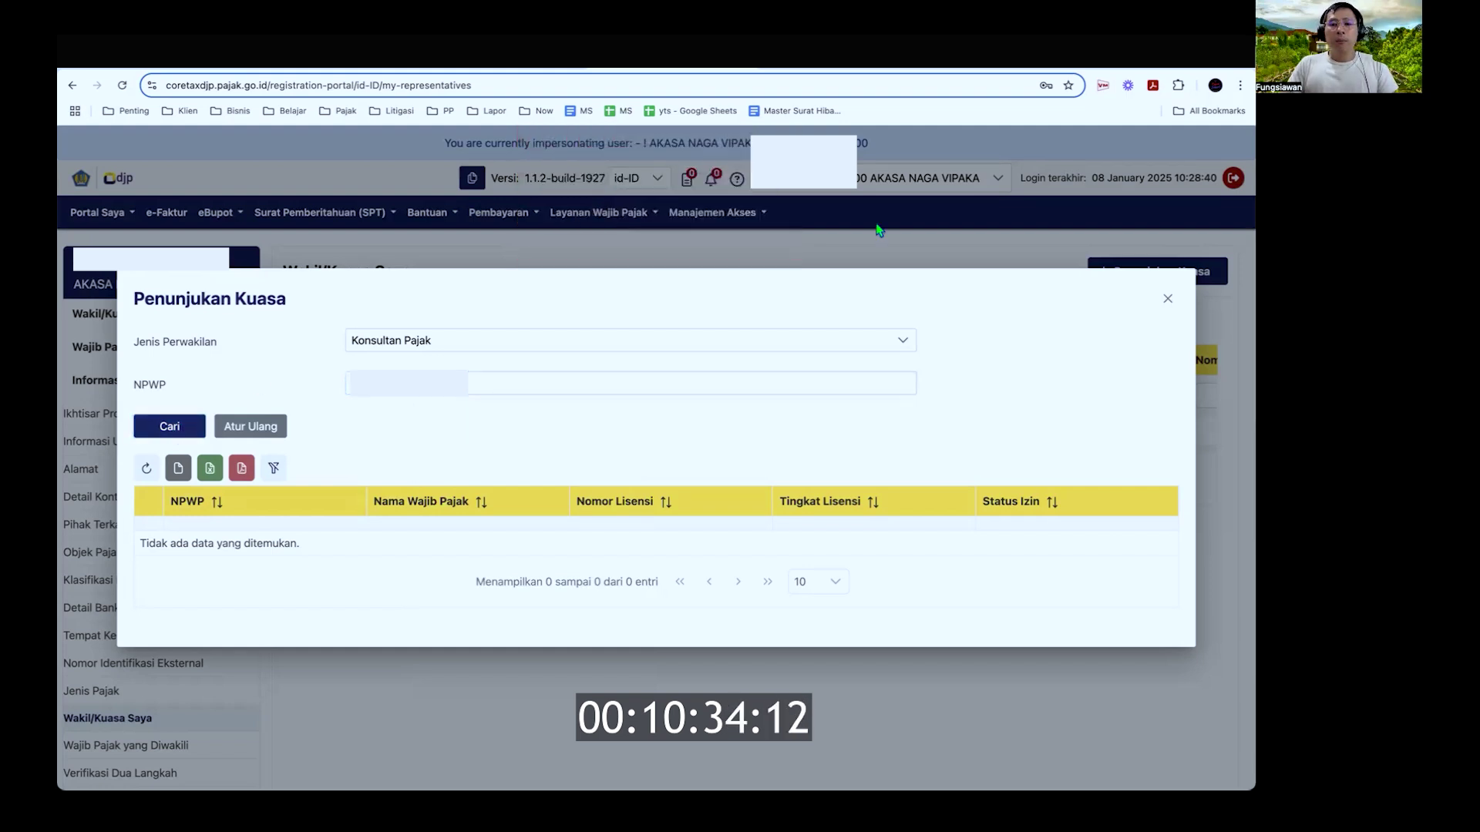
{"action": "left_click", "coordinate": [1168, 300]}
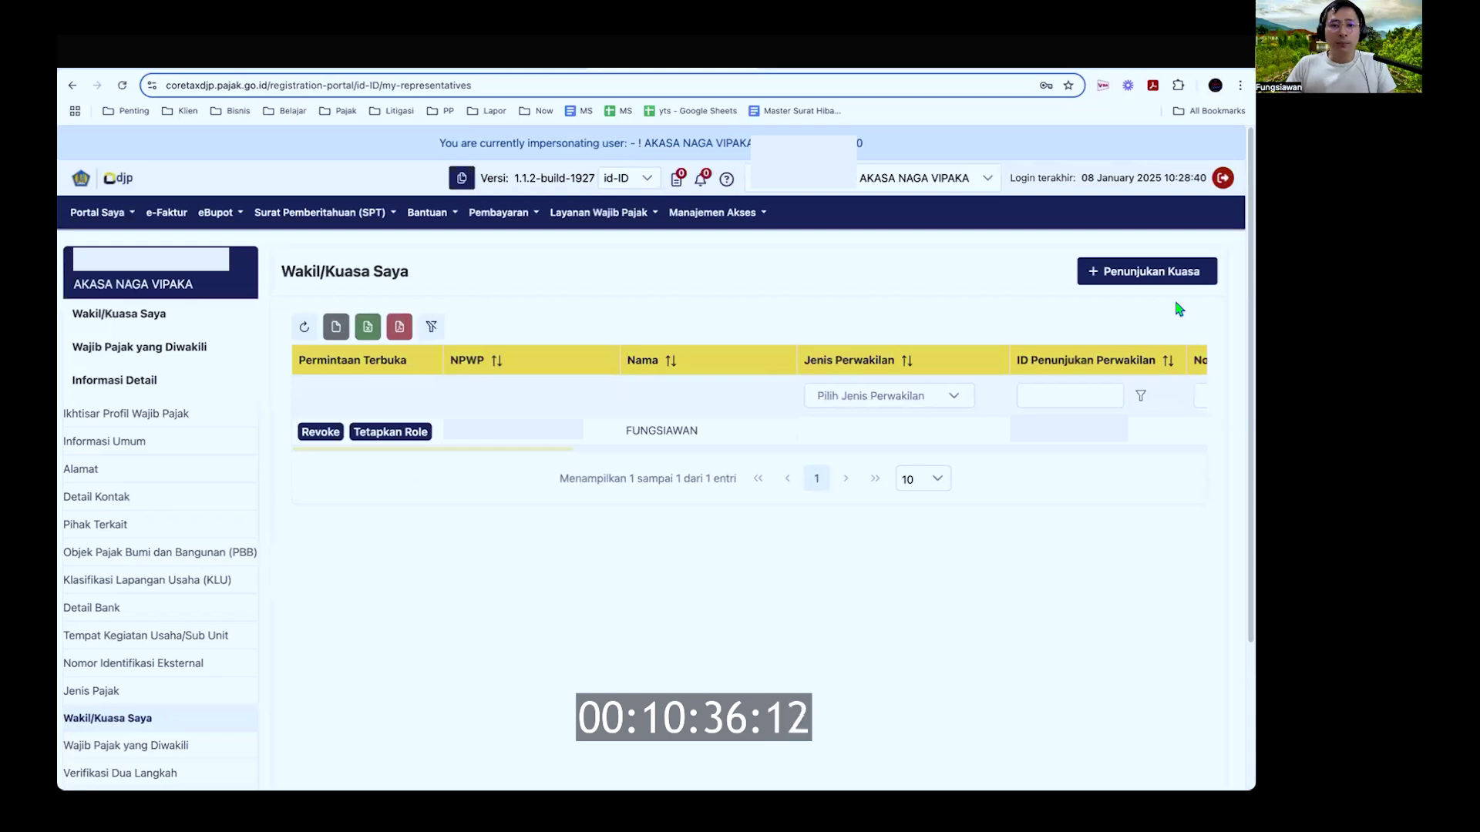
{"action": "key", "text": "ctrl+Tab"}
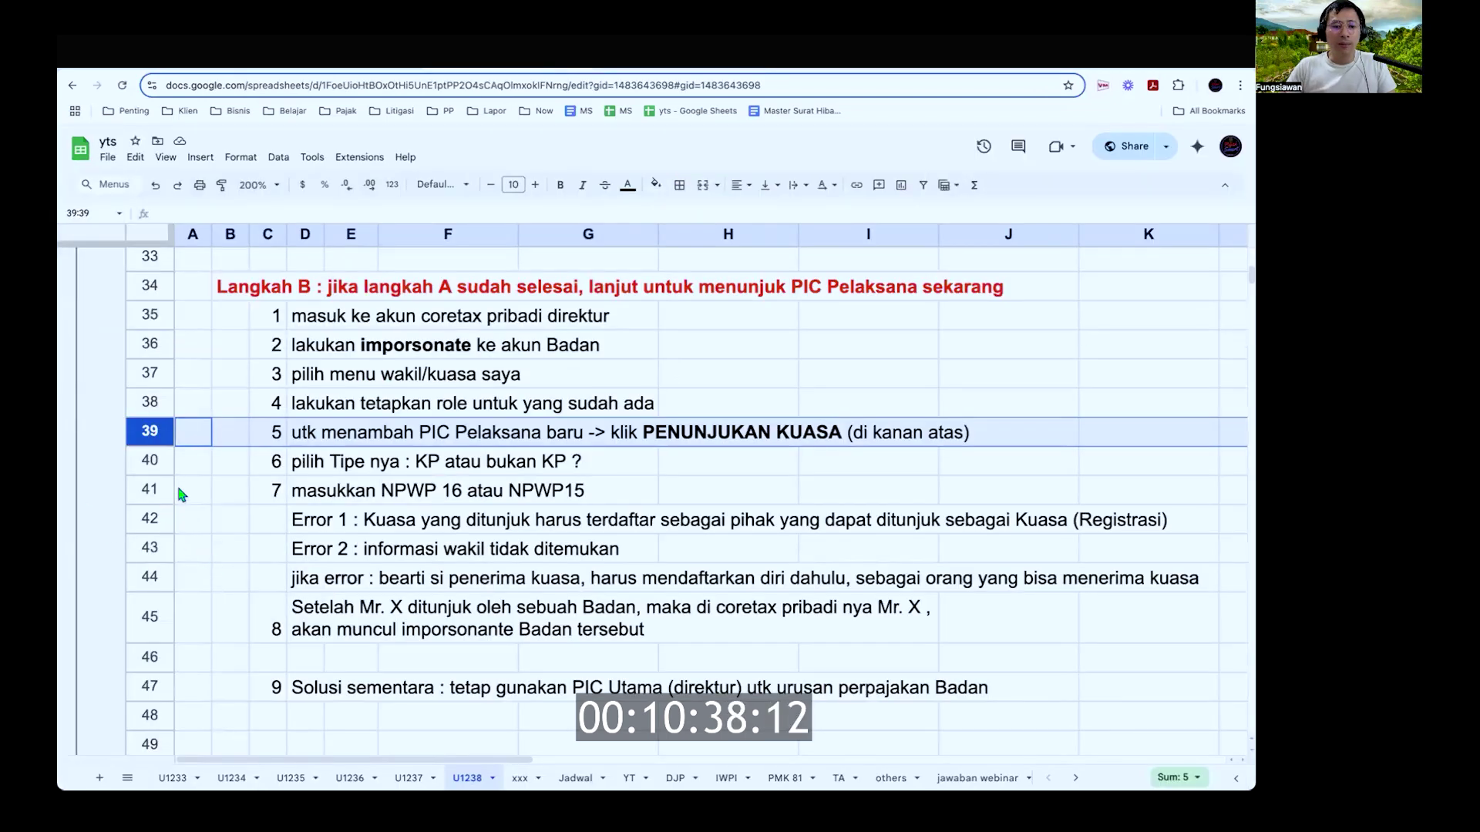
{"action": "left_click", "coordinate": [173, 491]}
{"action": "left_click", "coordinate": [169, 621]}
{"action": "key", "text": "ctrl+shift+Tab"}
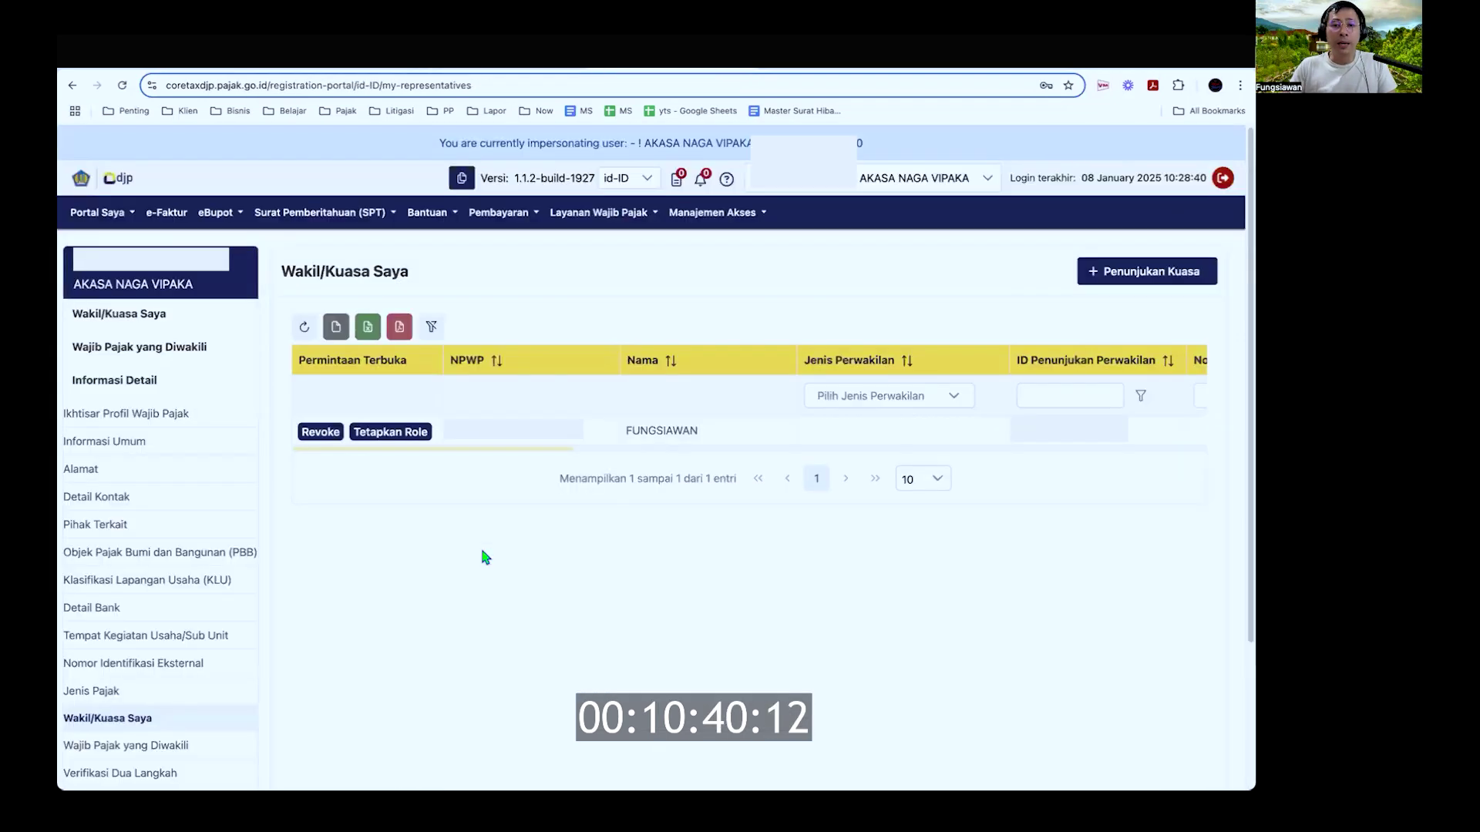
{"action": "key", "text": "ctrl+t"}
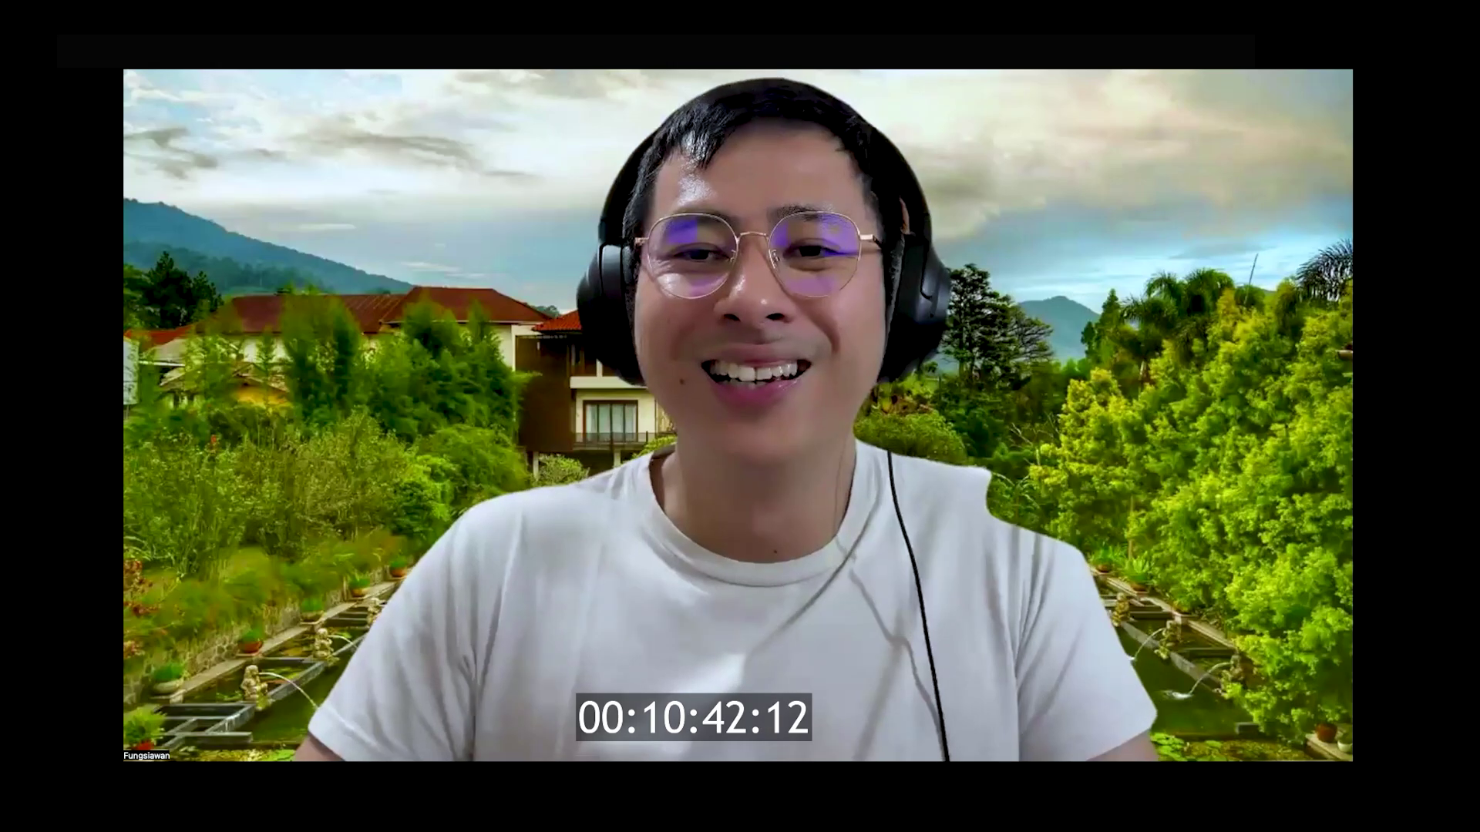